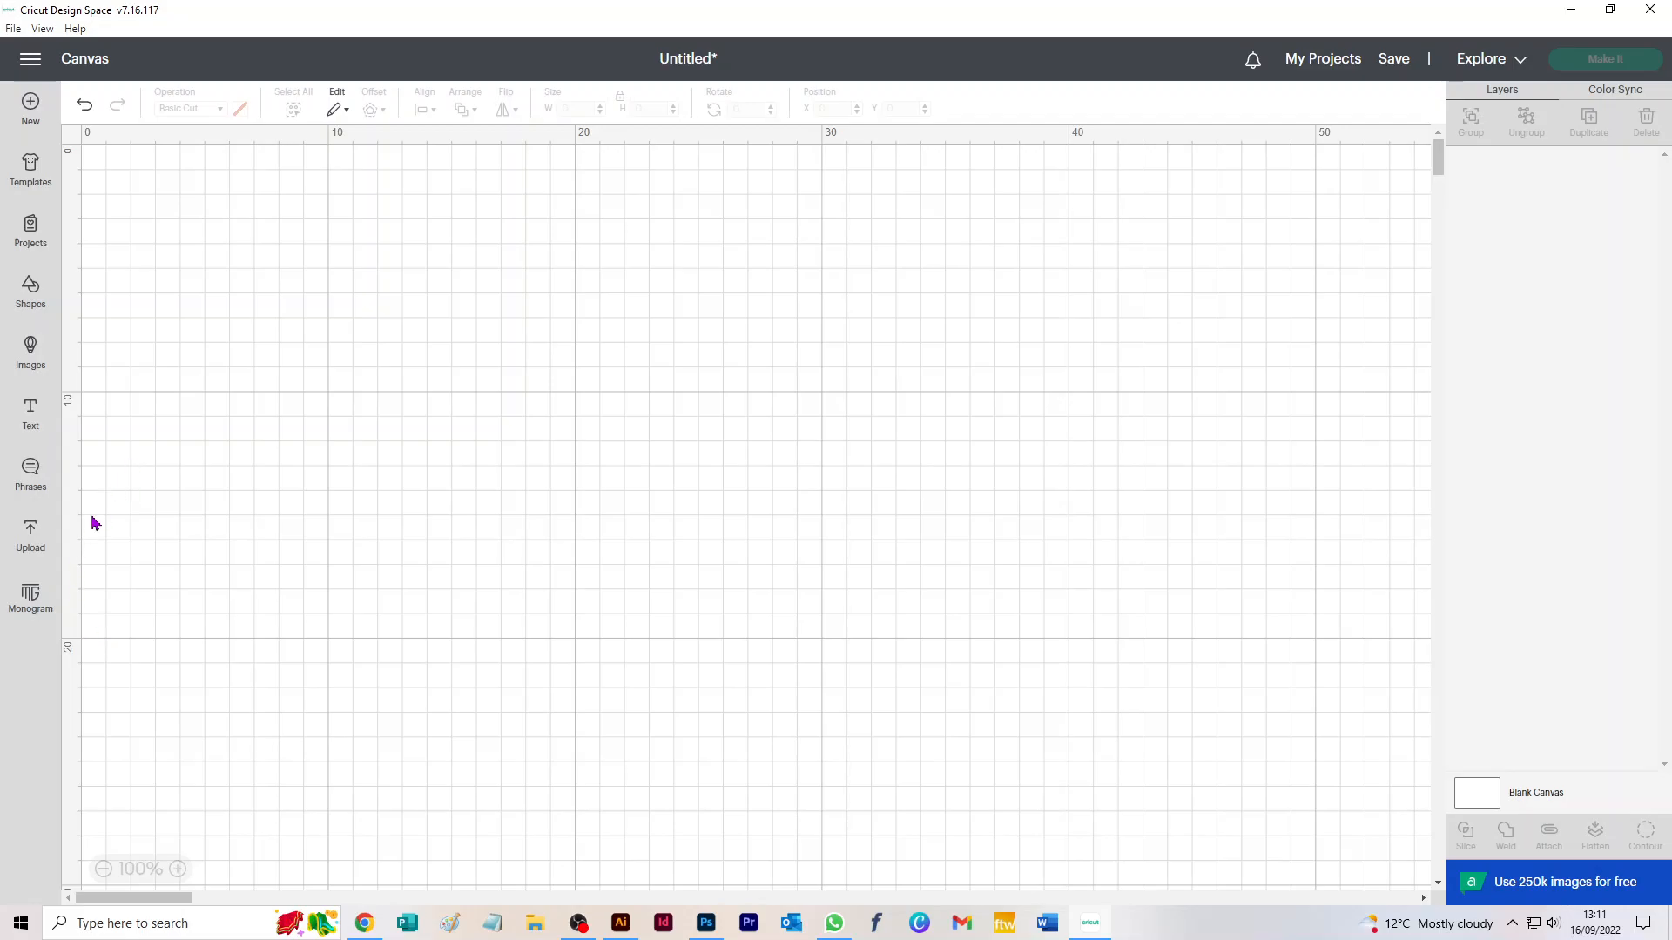
Step: Add the most recently uploaded image, the bottle pieces design, to the canvas
{"action": "left_click", "coordinate": [33, 545]}
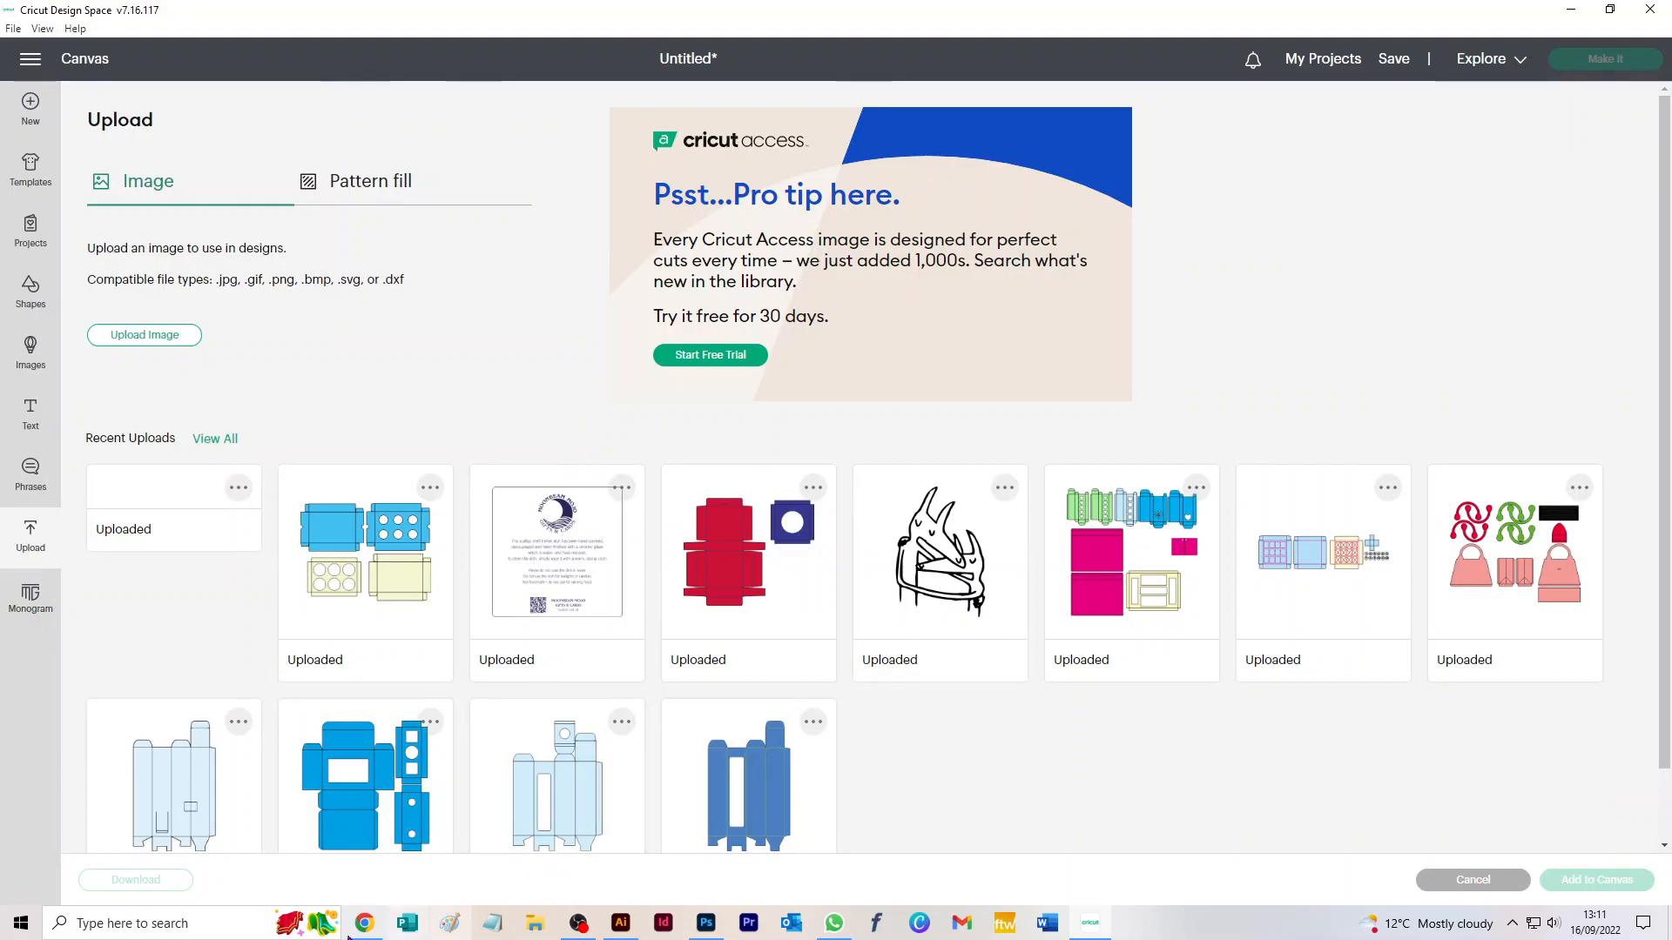
{"action": "left_click", "coordinate": [198, 567]}
{"action": "left_click", "coordinate": [1567, 884]}
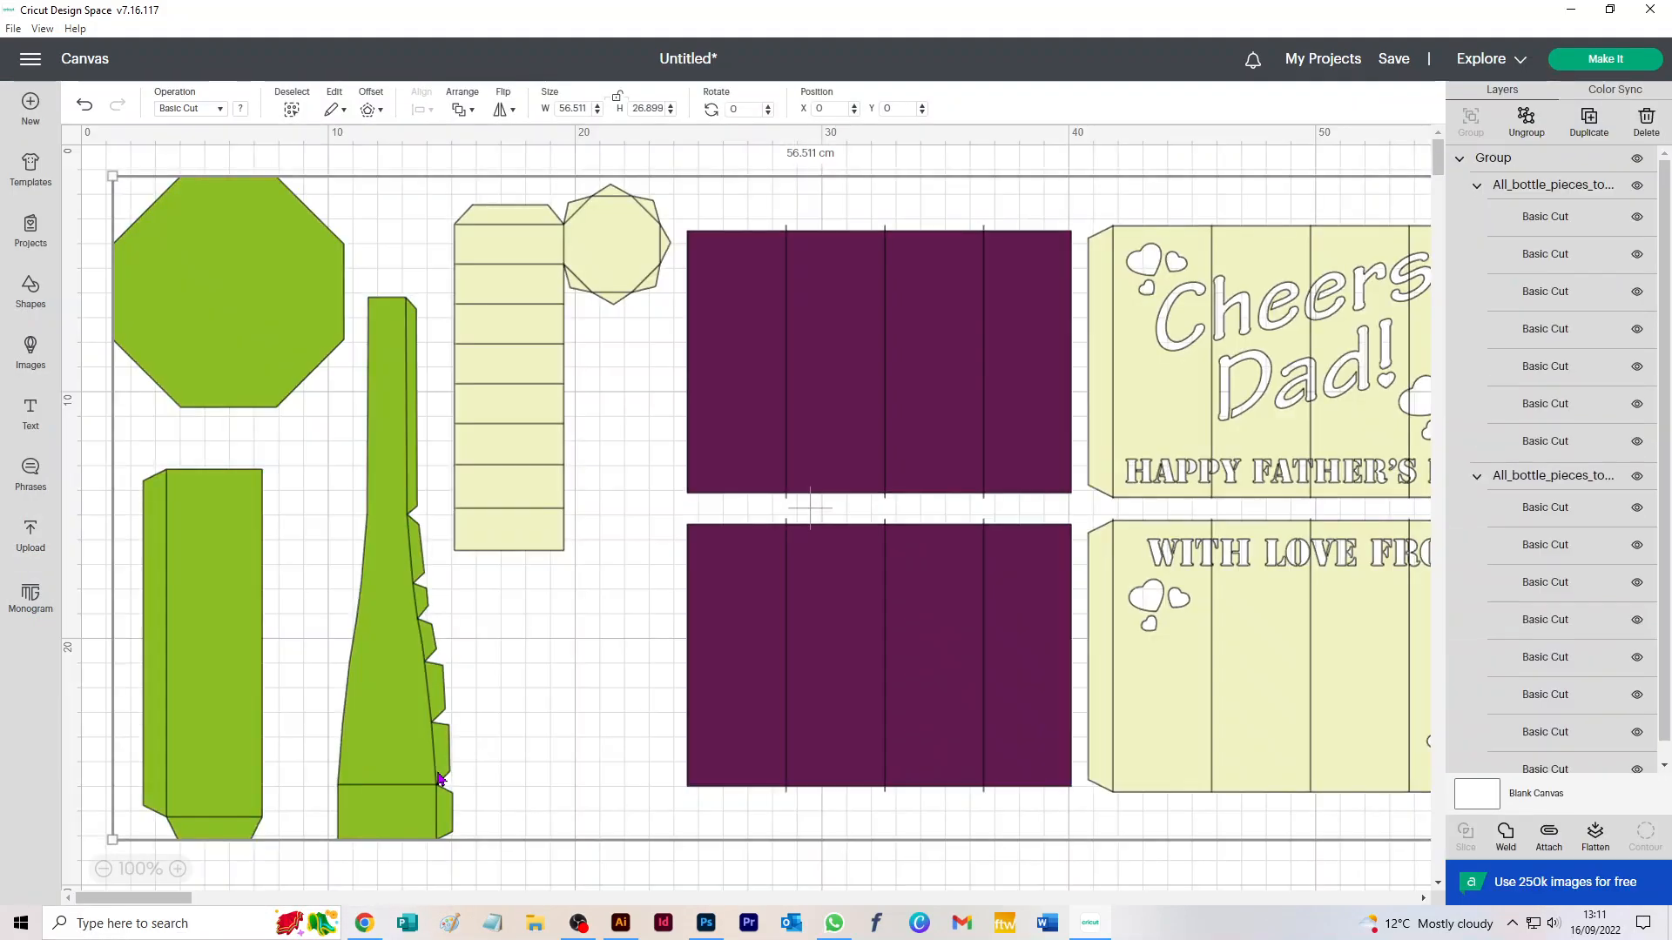
Step: Move the whole bottle design group away from the canvas corner to about X 25.4 cm, Y 15.3 cm
{"action": "left_click", "coordinate": [103, 869]}
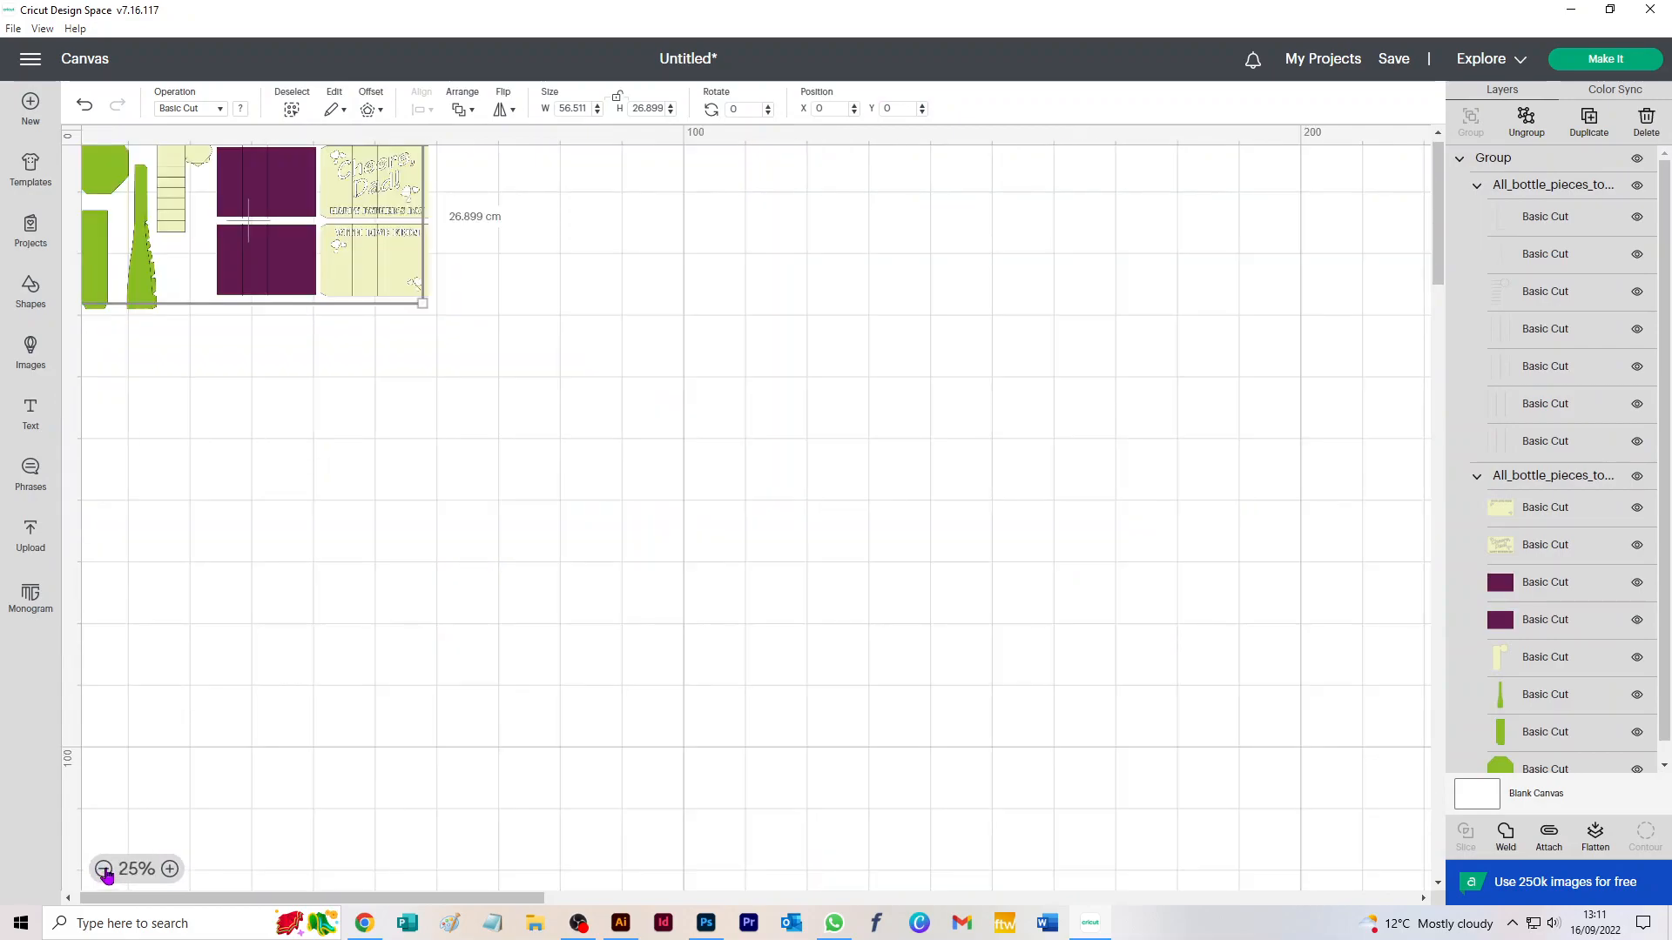
{"action": "left_click", "coordinate": [170, 869]}
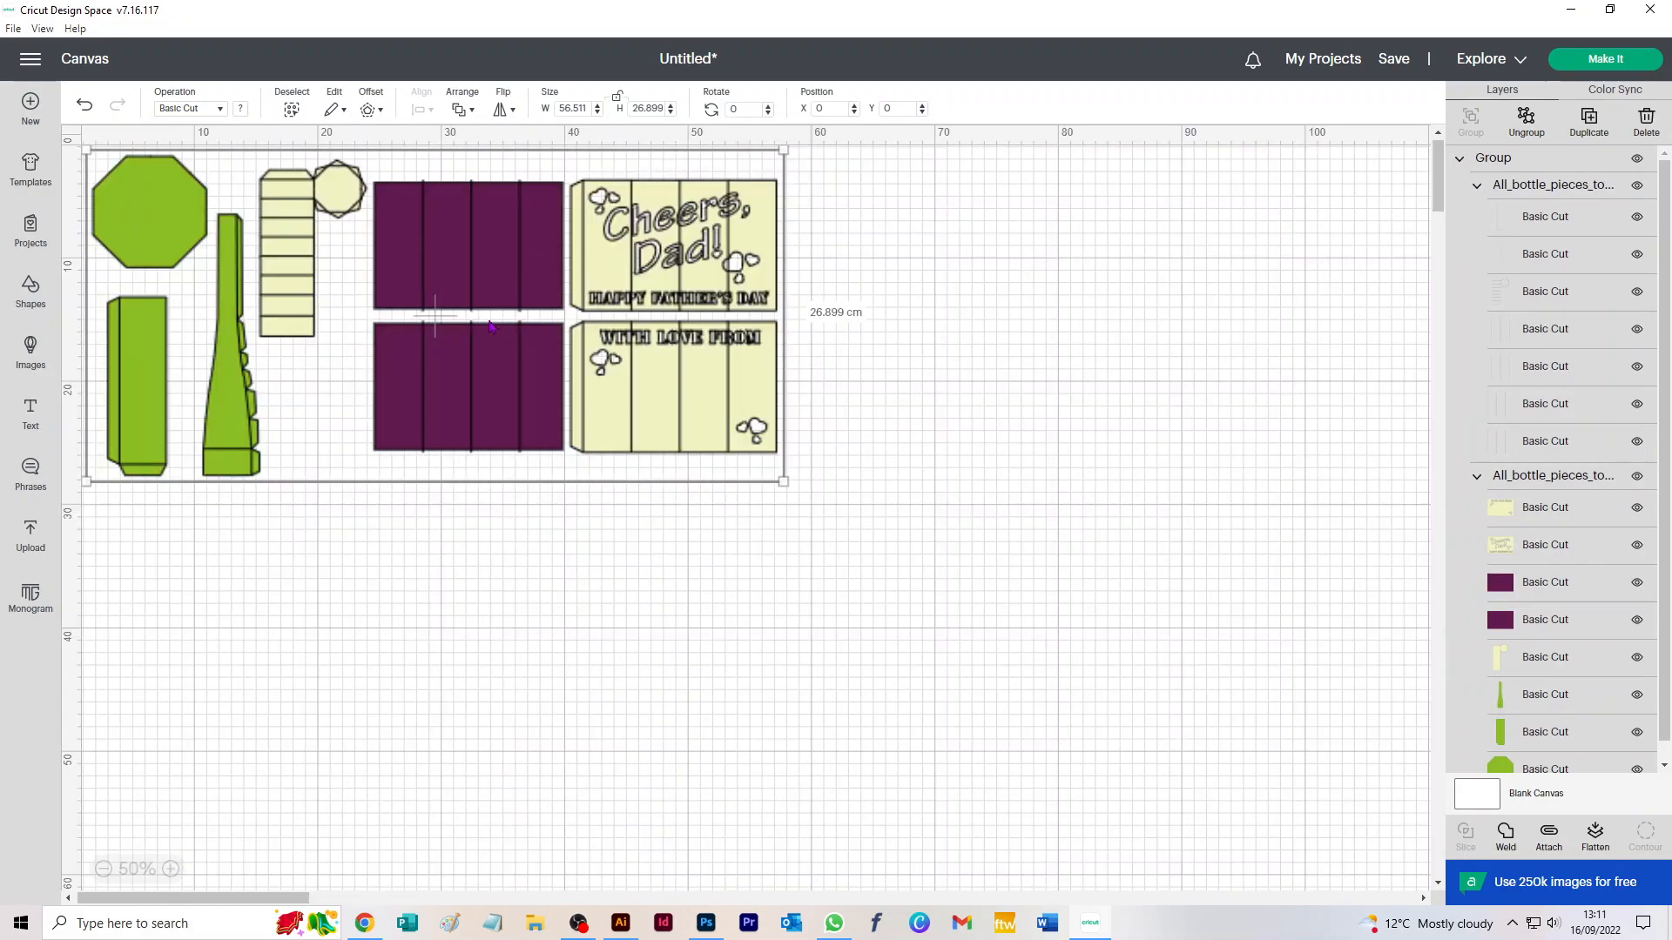
{"action": "left_click_drag", "start_coordinate": [496, 349], "coordinate": [510, 389]}
{"action": "left_click", "coordinate": [170, 869]}
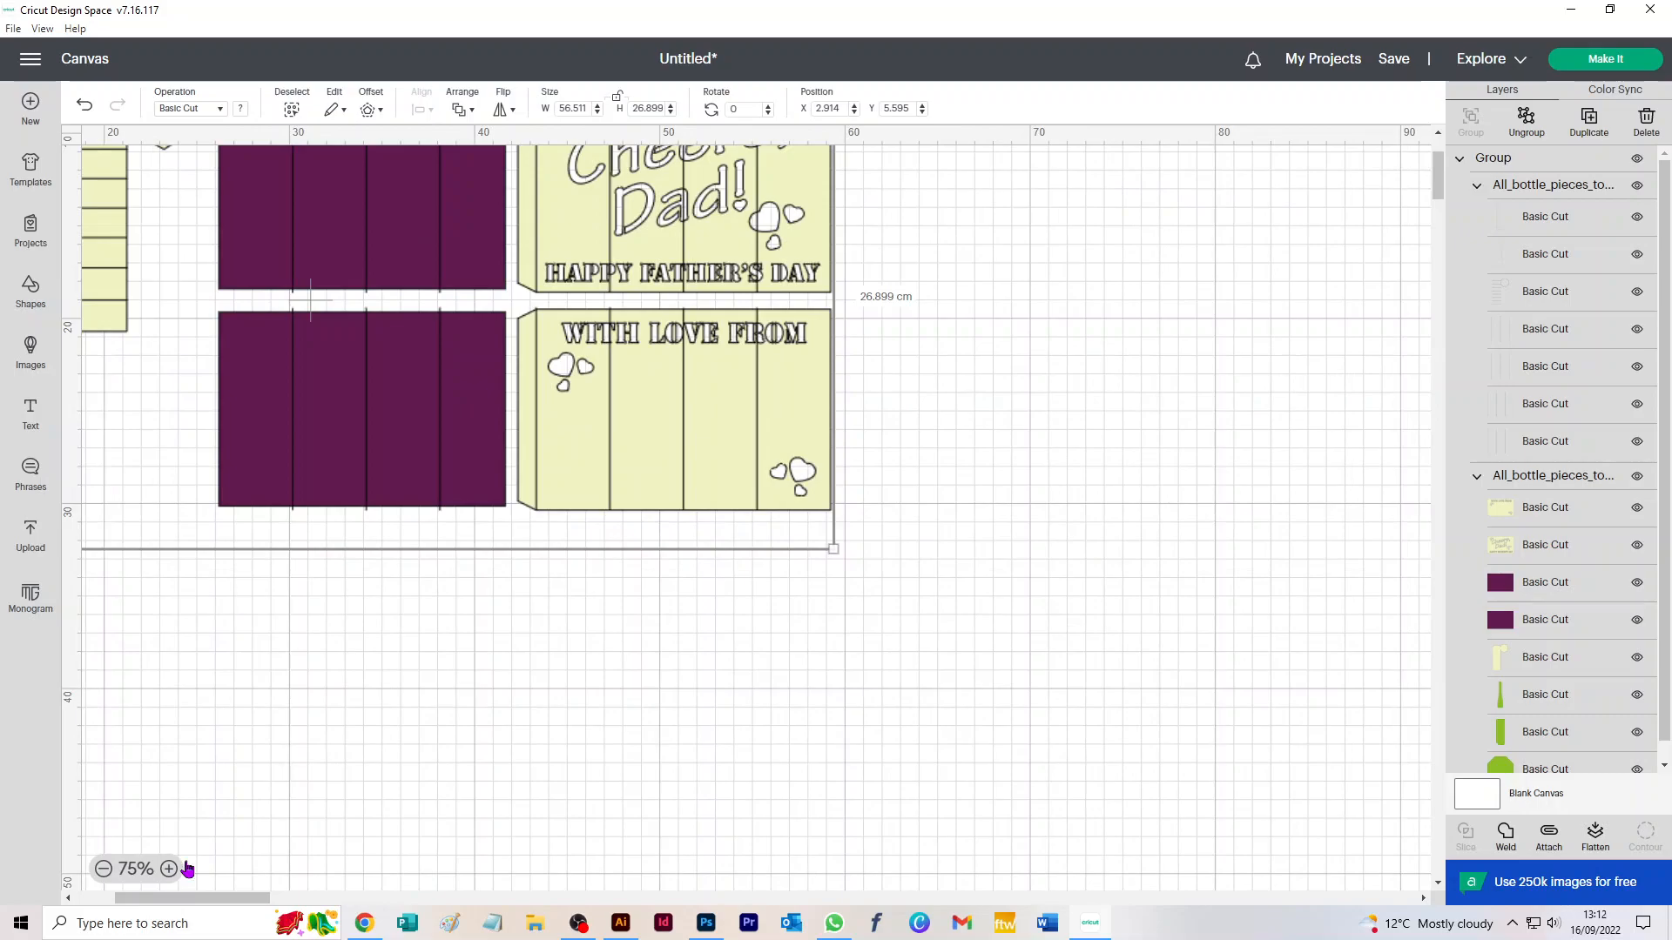
{"action": "left_click_drag", "start_coordinate": [371, 368], "coordinate": [763, 505]}
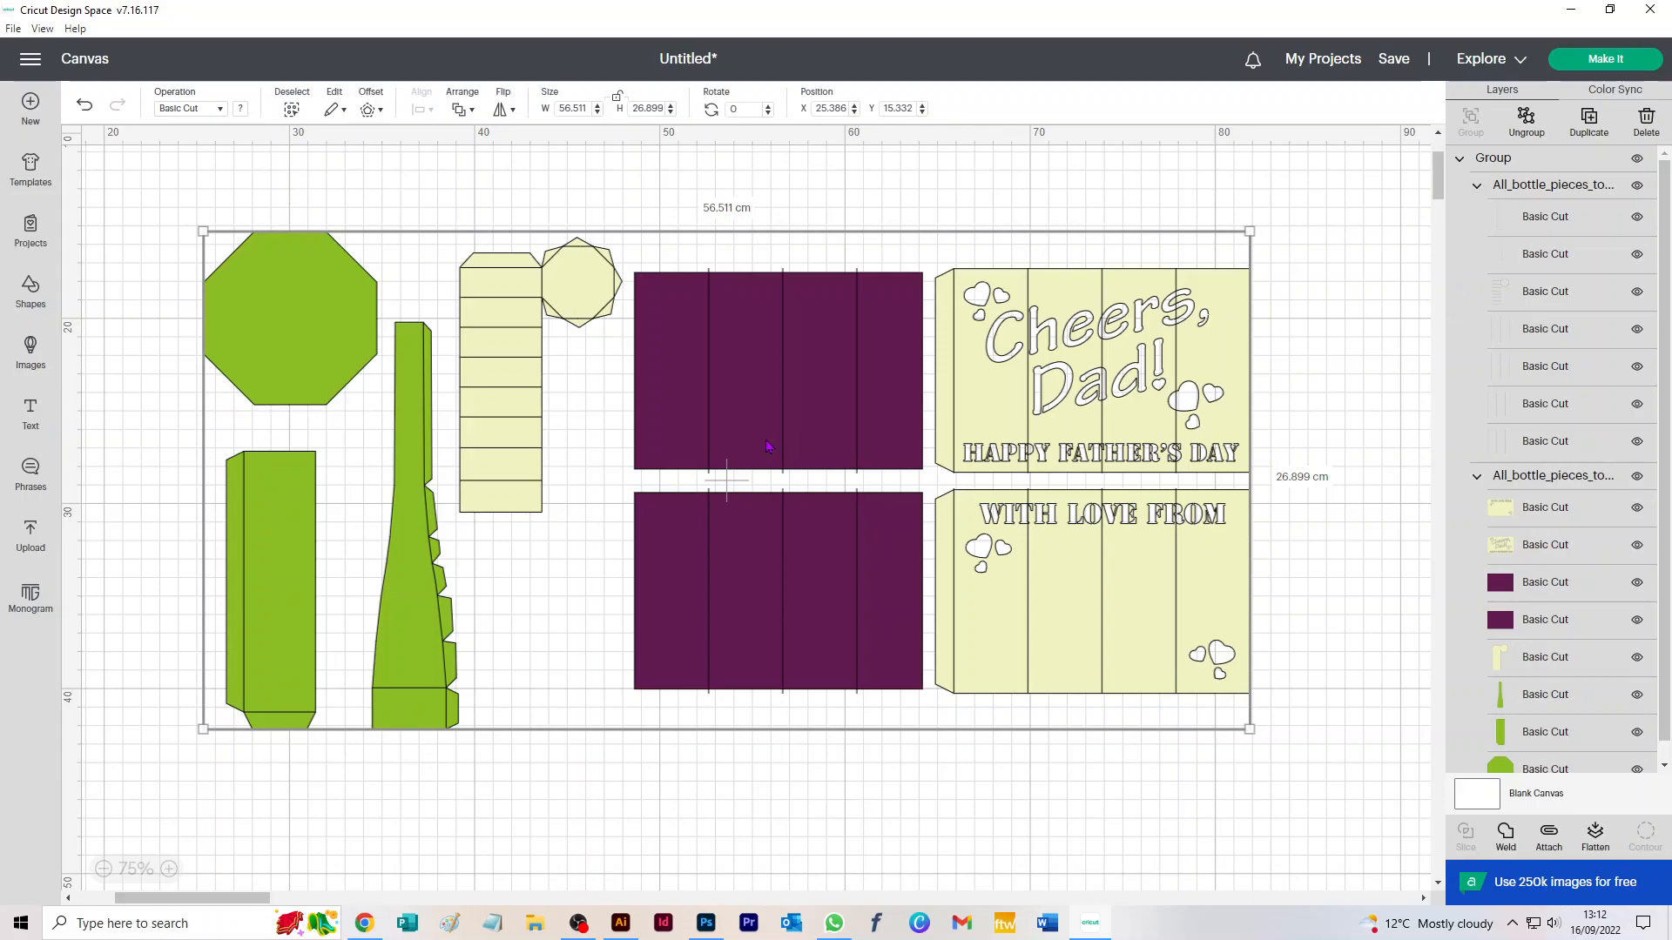
Step: Change the operation of the fold-line subgroup in the bottle design from cutting to Score
{"action": "left_click", "coordinate": [1526, 194]}
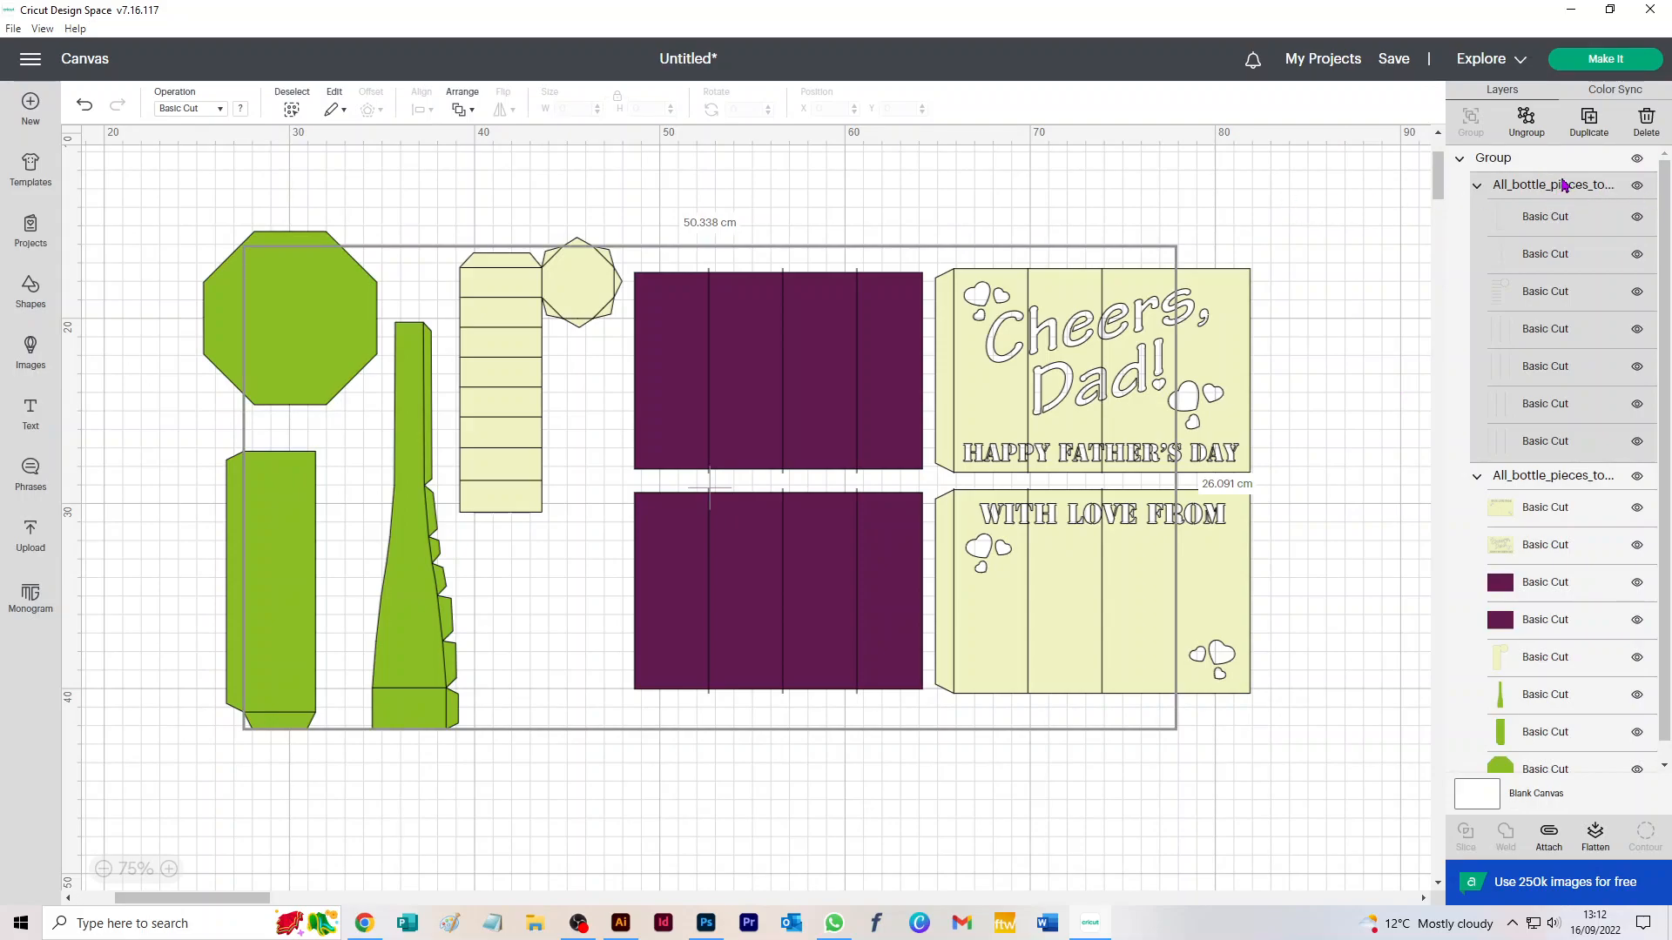
{"action": "left_click", "coordinate": [1345, 200]}
{"action": "left_click", "coordinate": [1547, 186]}
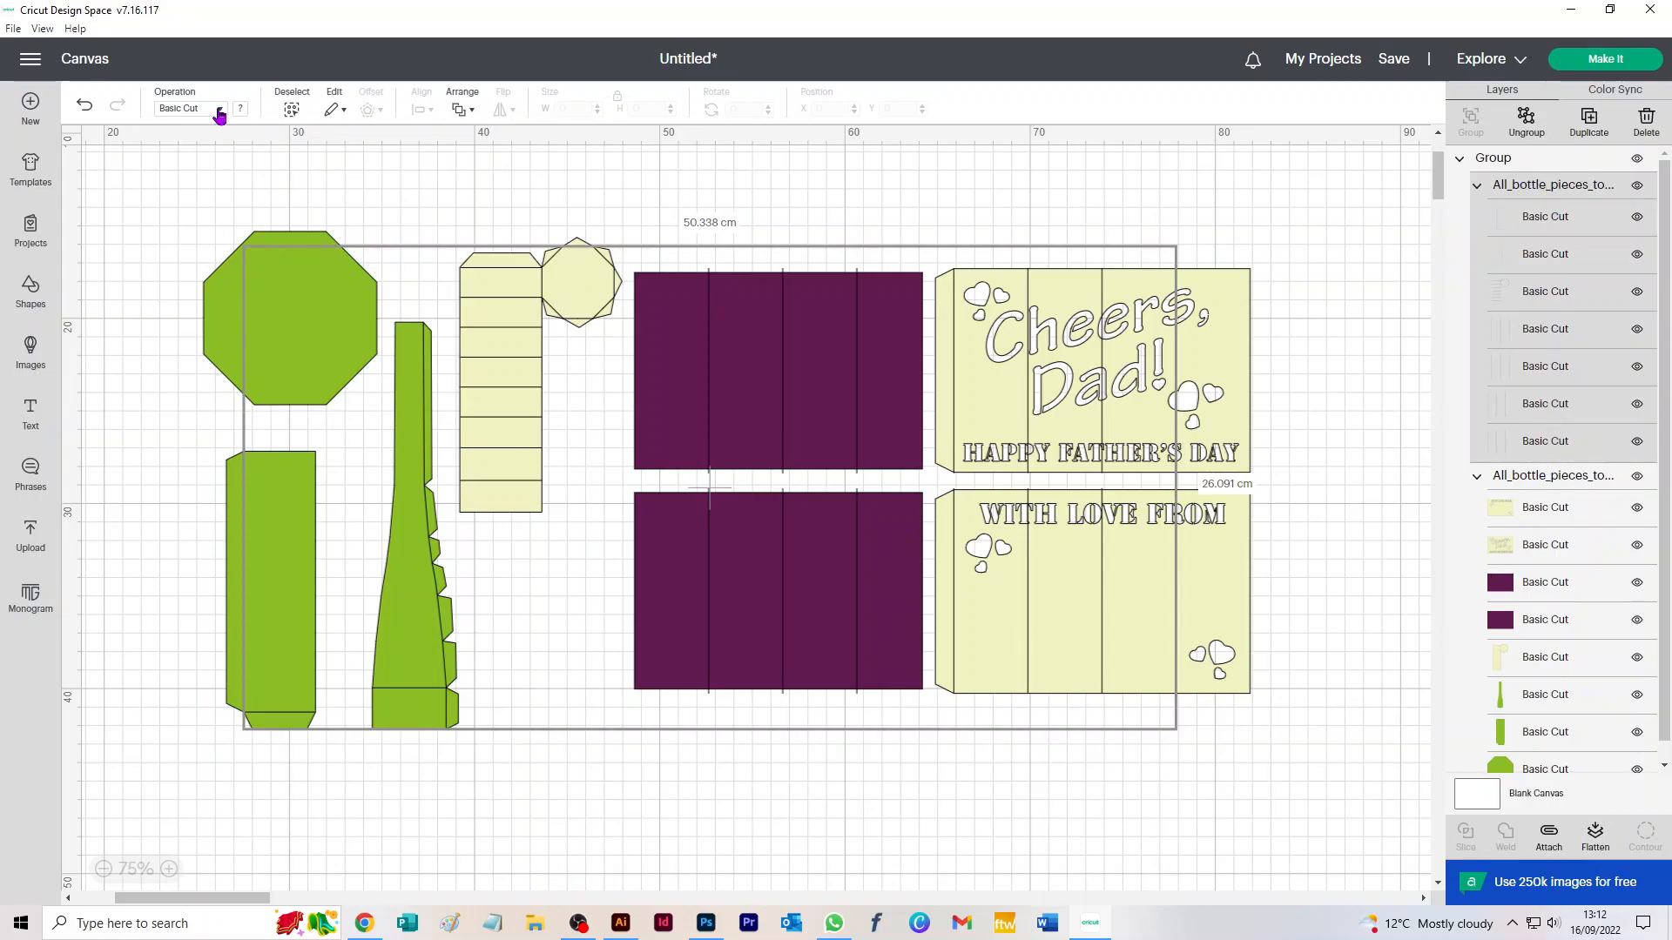
{"action": "left_click", "coordinate": [173, 114]}
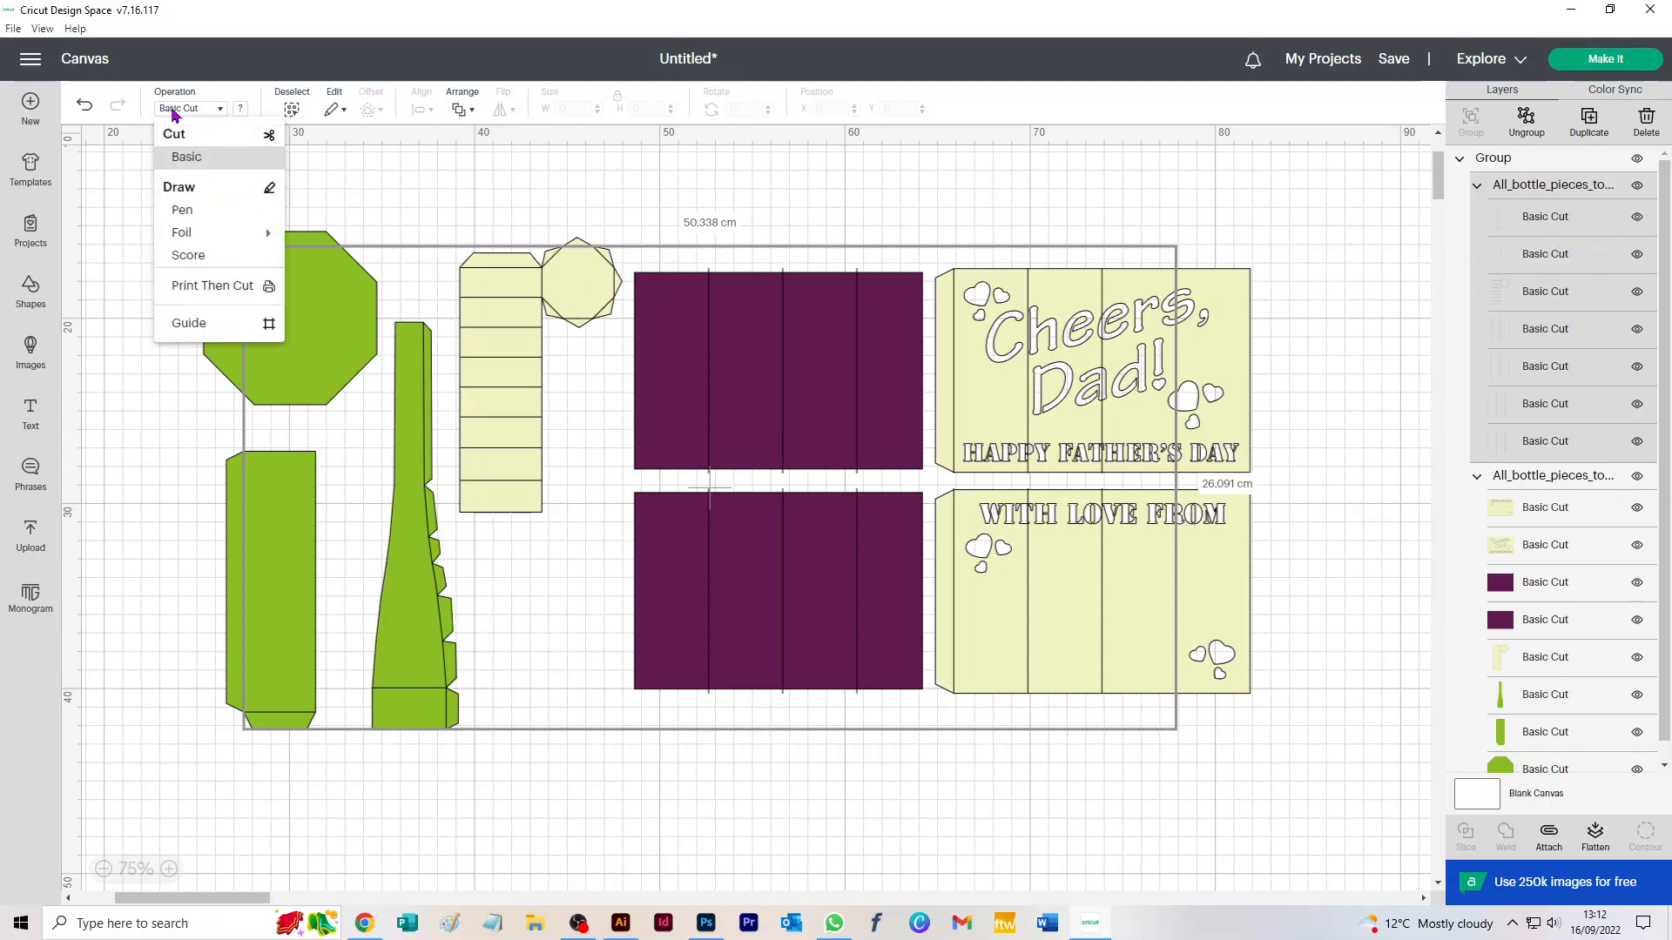
{"action": "left_click", "coordinate": [184, 263]}
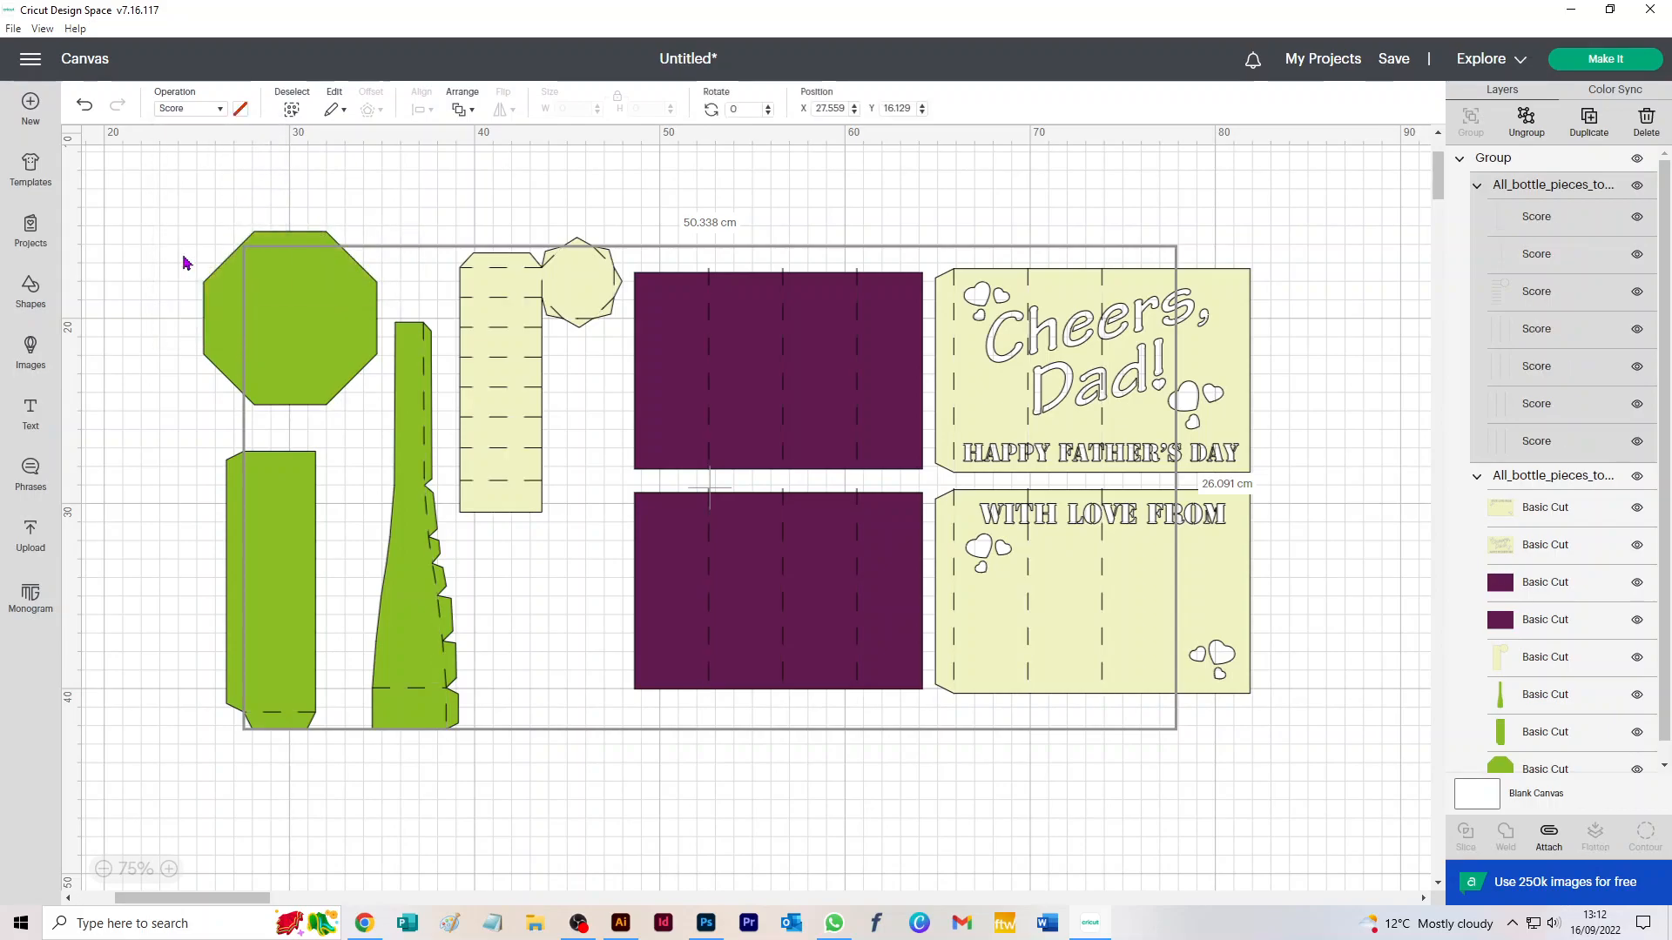
{"action": "left_click", "coordinate": [428, 192]}
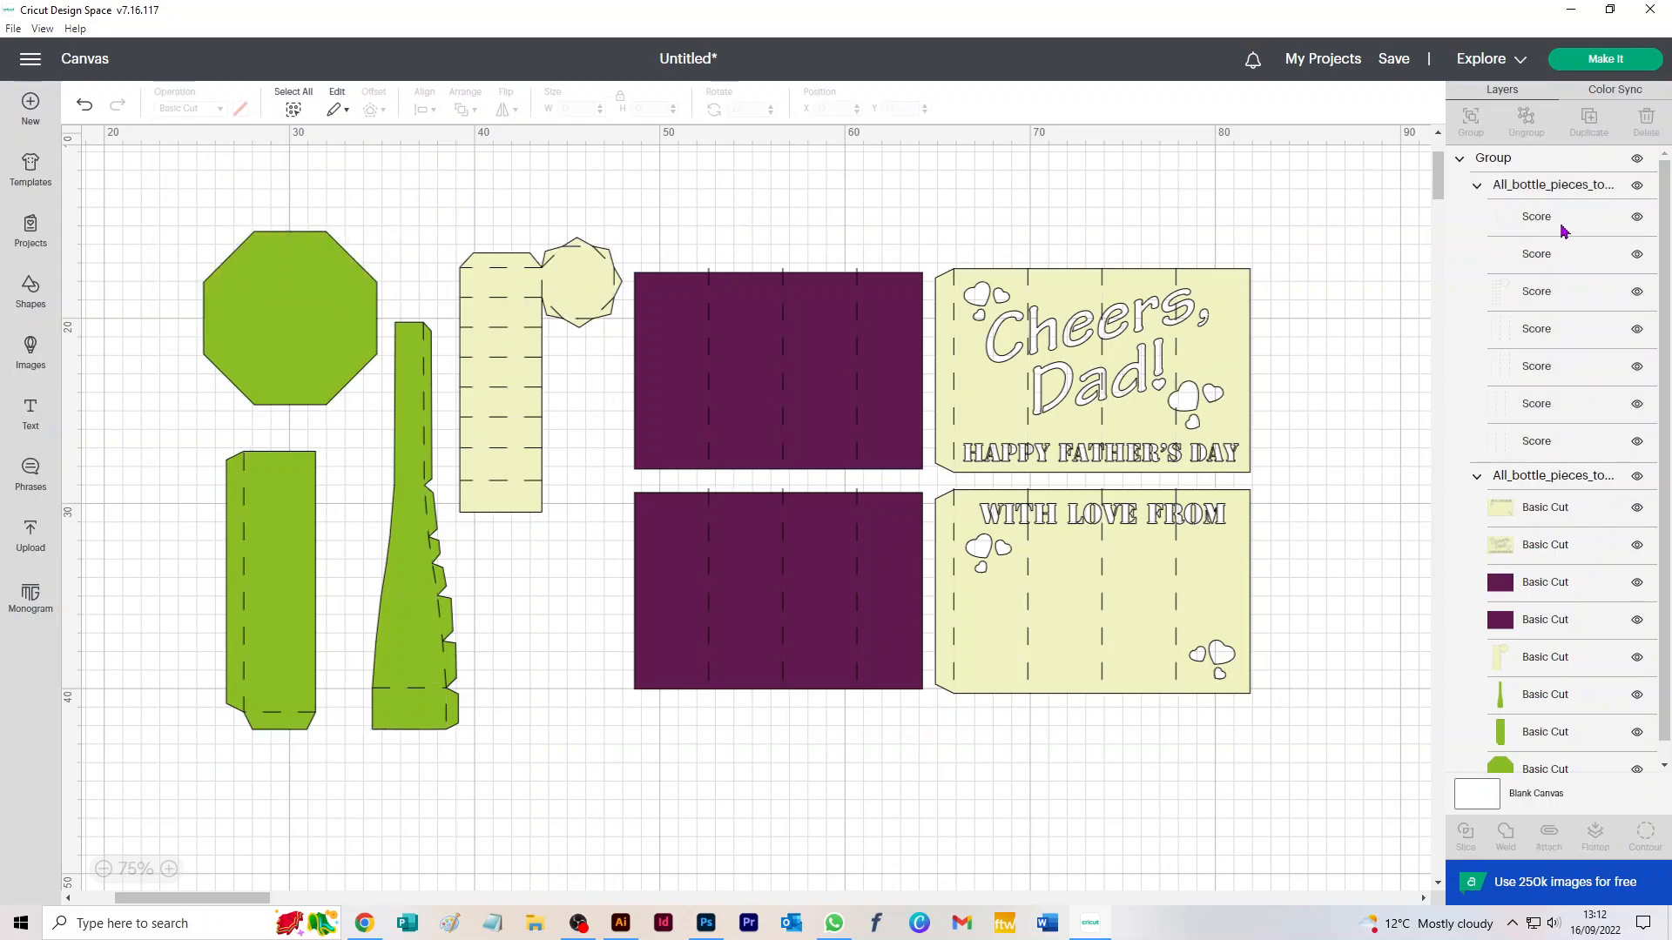
Step: Ungroup the score lines, the cut pieces and the remaining overall group so every layer of the design is separate
{"action": "left_click", "coordinate": [1568, 197]}
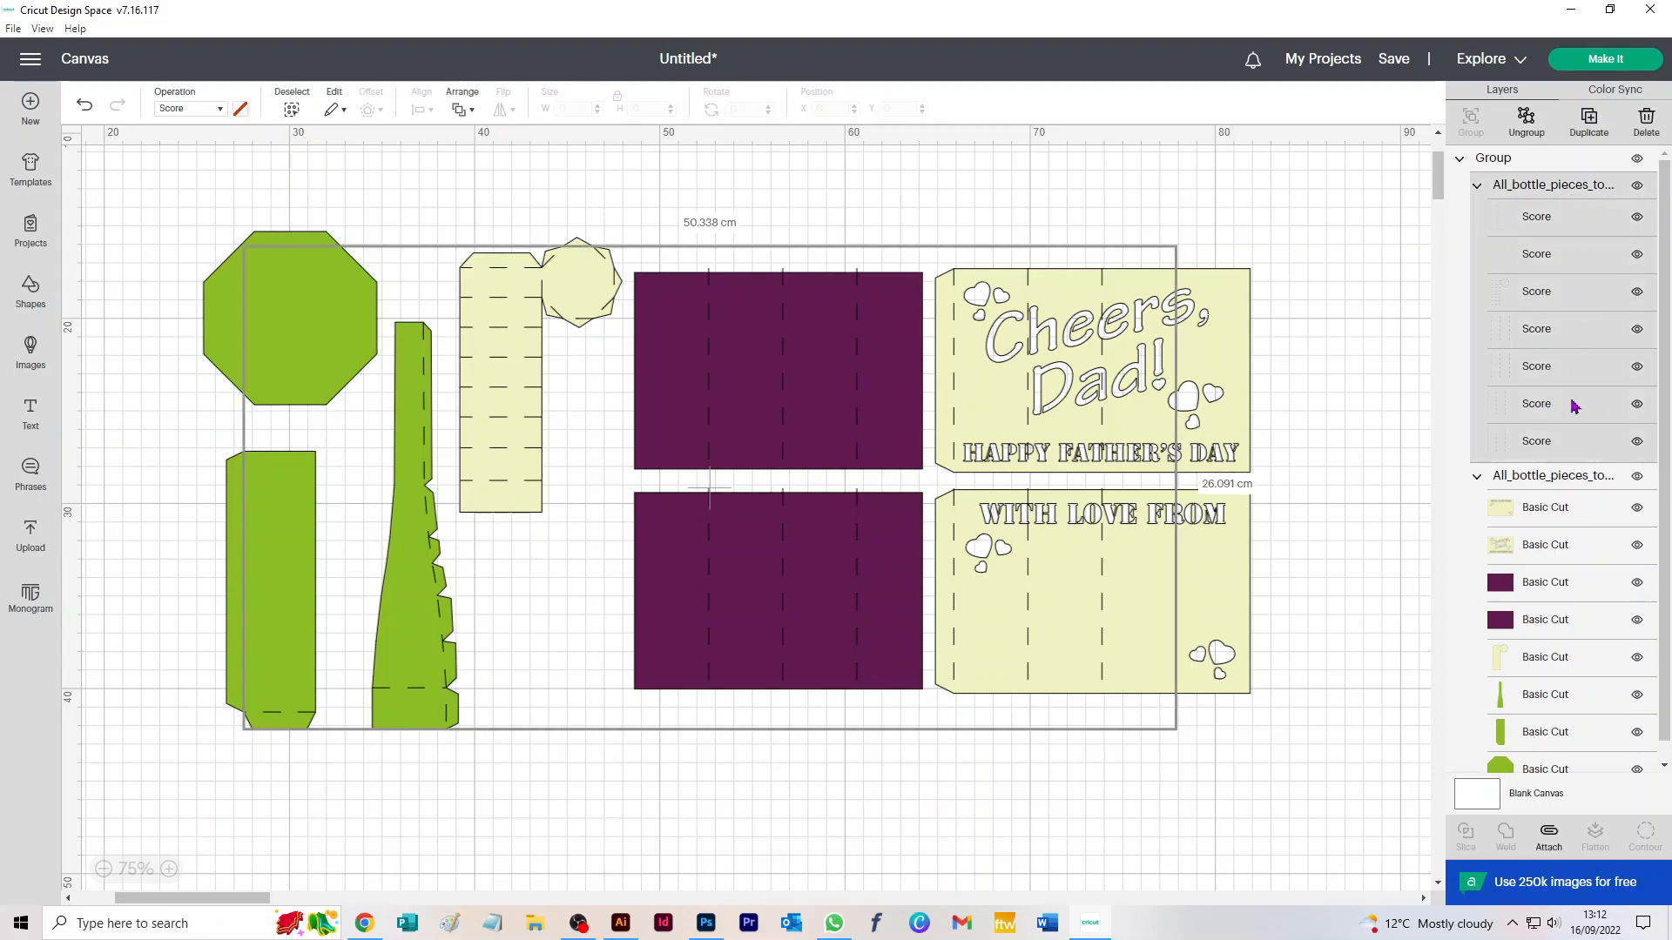
{"action": "left_click", "coordinate": [1528, 124]}
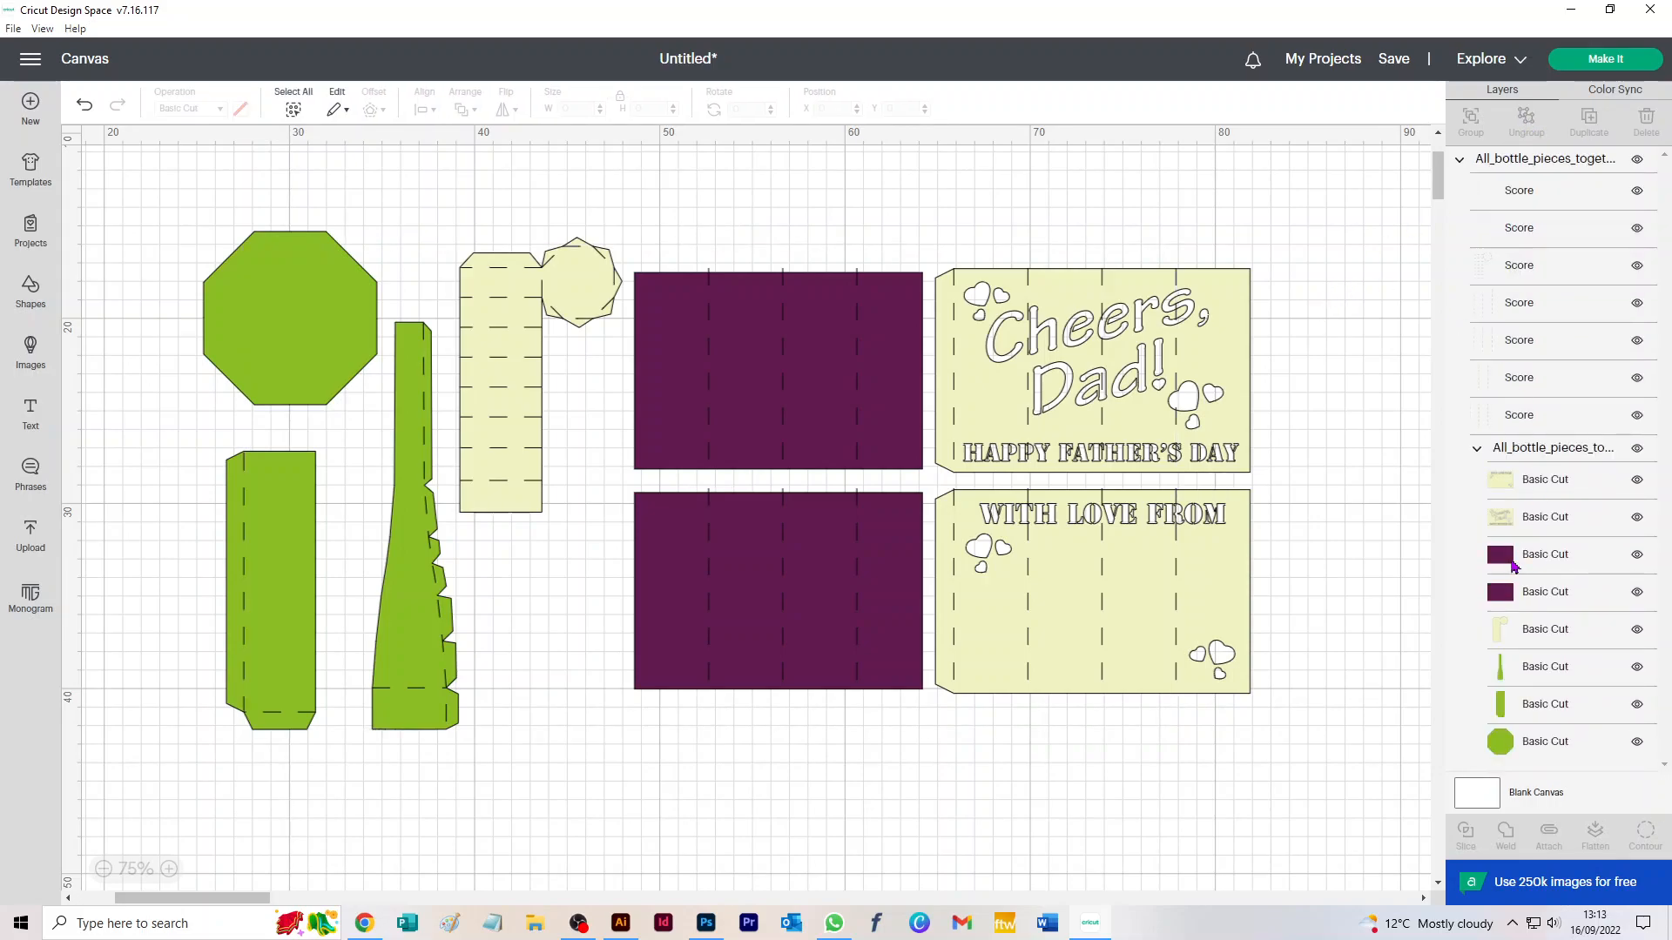
{"action": "left_click", "coordinate": [1556, 451]}
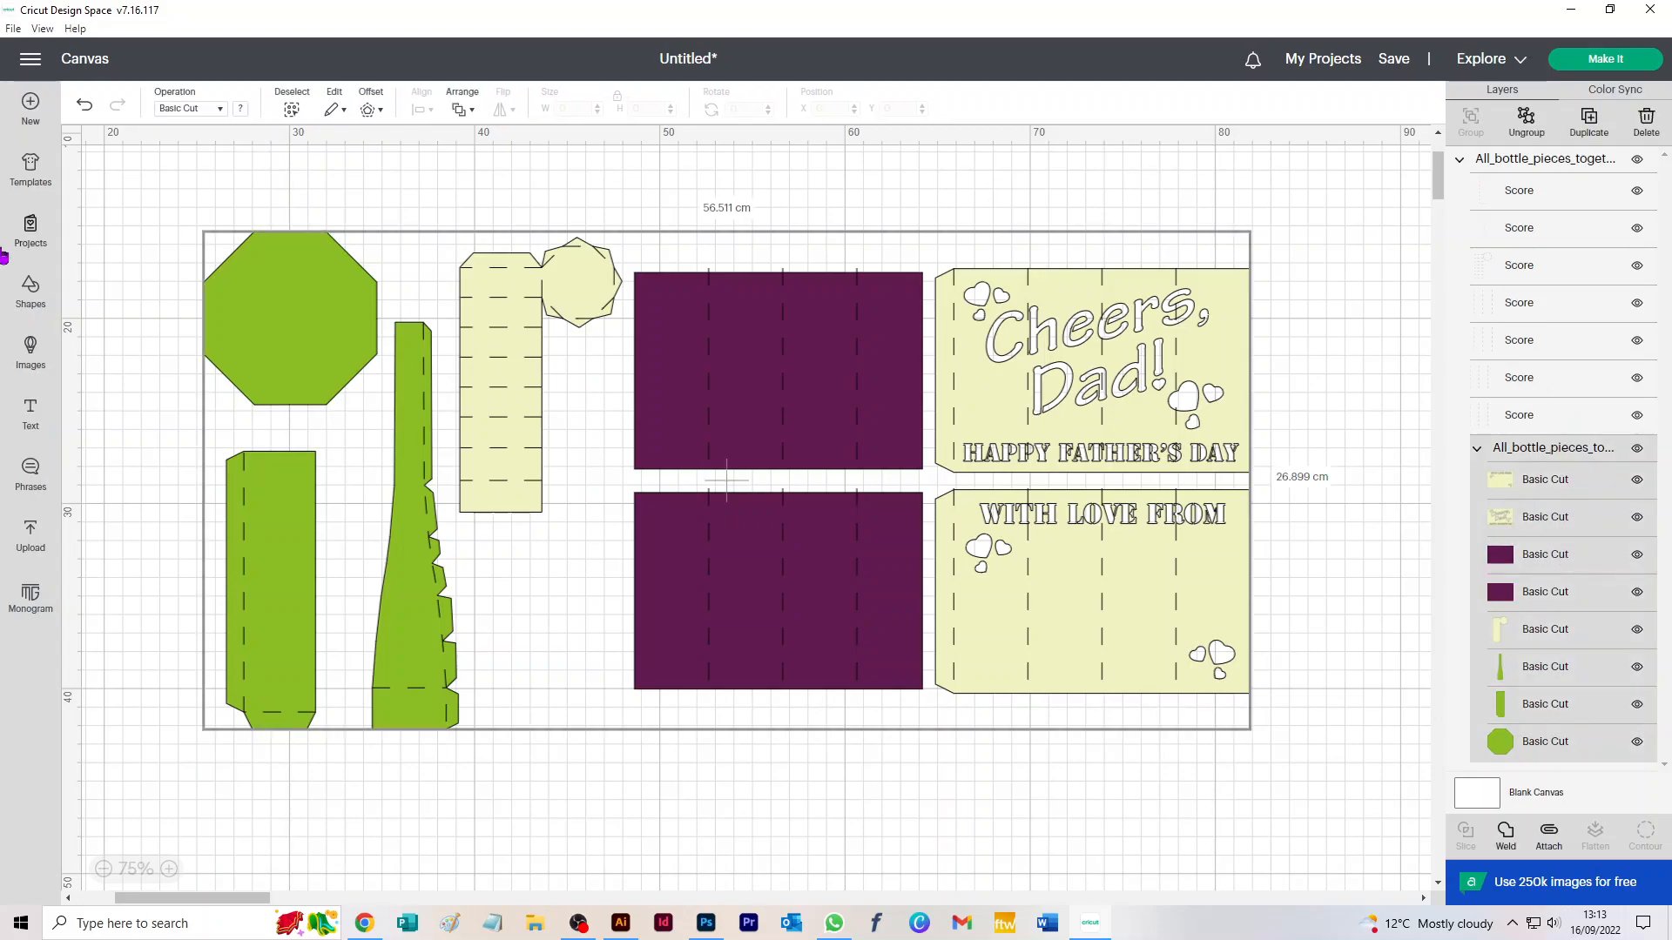
{"action": "left_click", "coordinate": [1526, 127]}
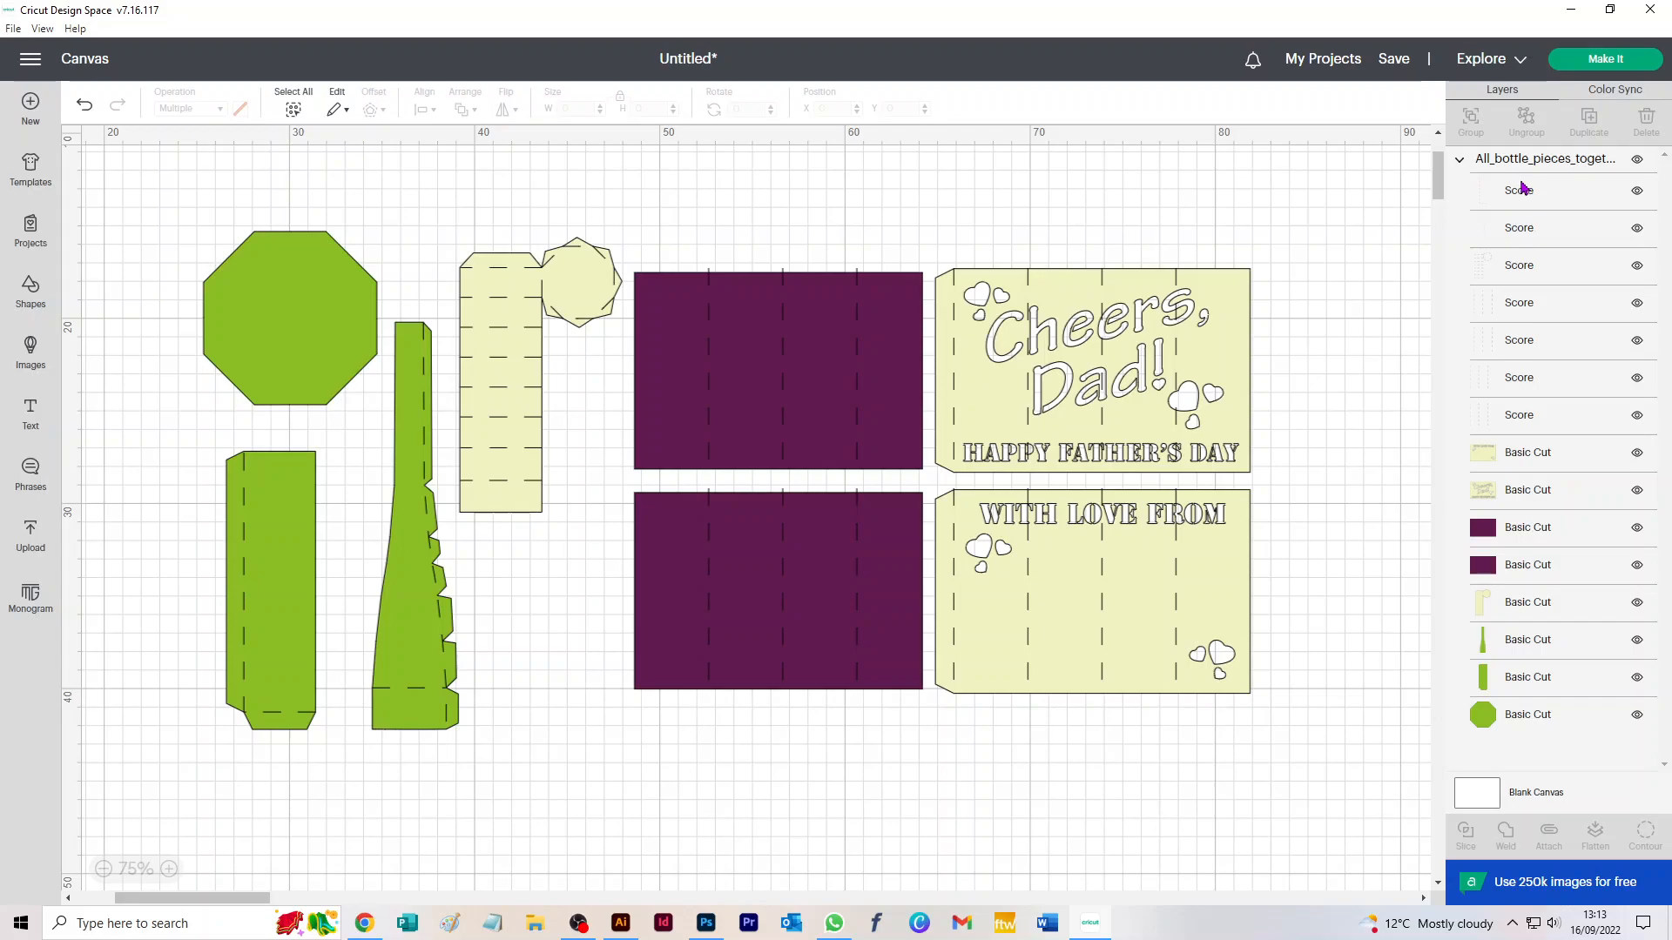
{"action": "left_click", "coordinate": [1532, 166]}
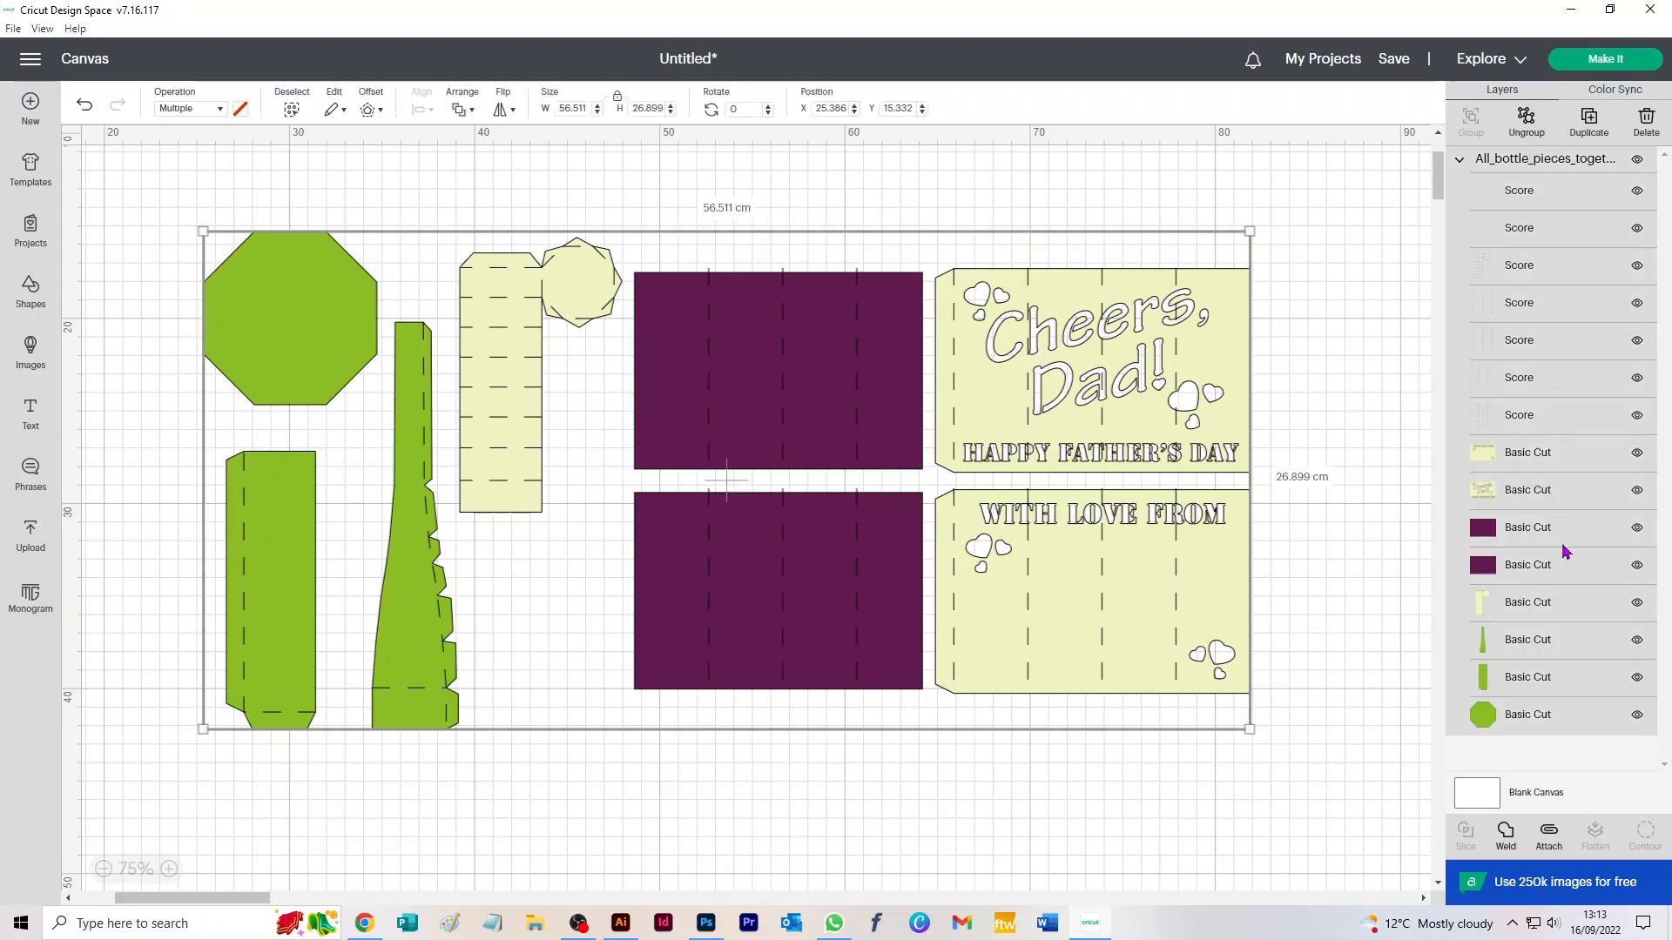
{"action": "left_click", "coordinate": [1526, 126]}
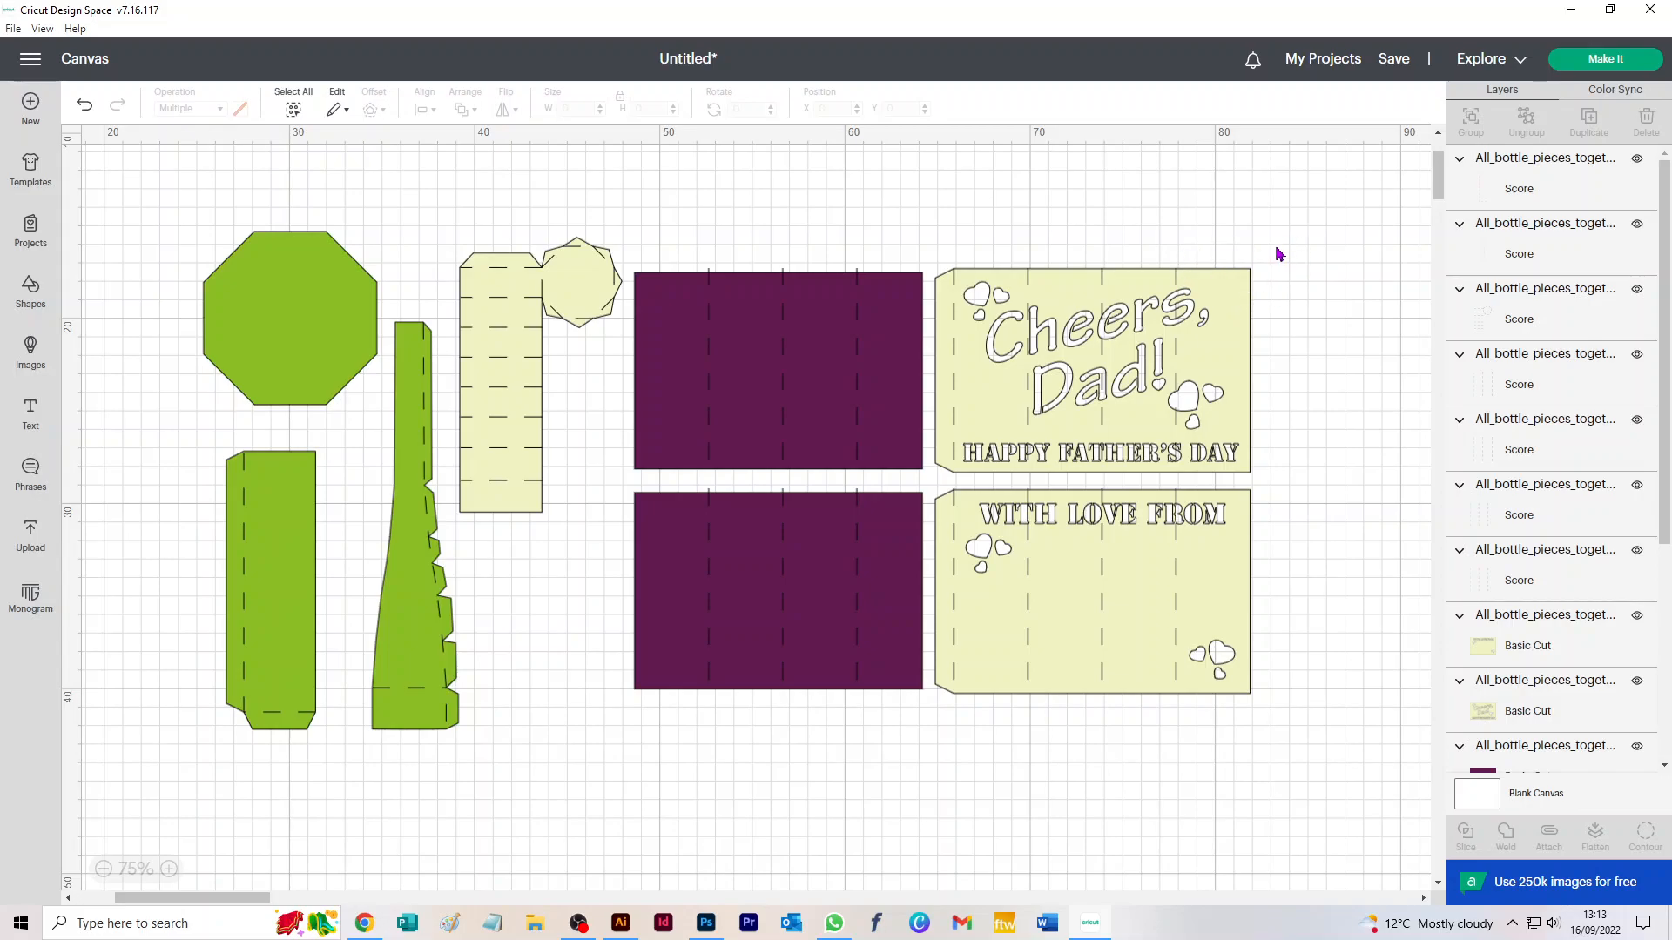
Step: Attach the score lines to each of the two cream message panels and move both panels toward the right side of the canvas
{"action": "left_click_drag", "start_coordinate": [1277, 246], "coordinate": [927, 476]}
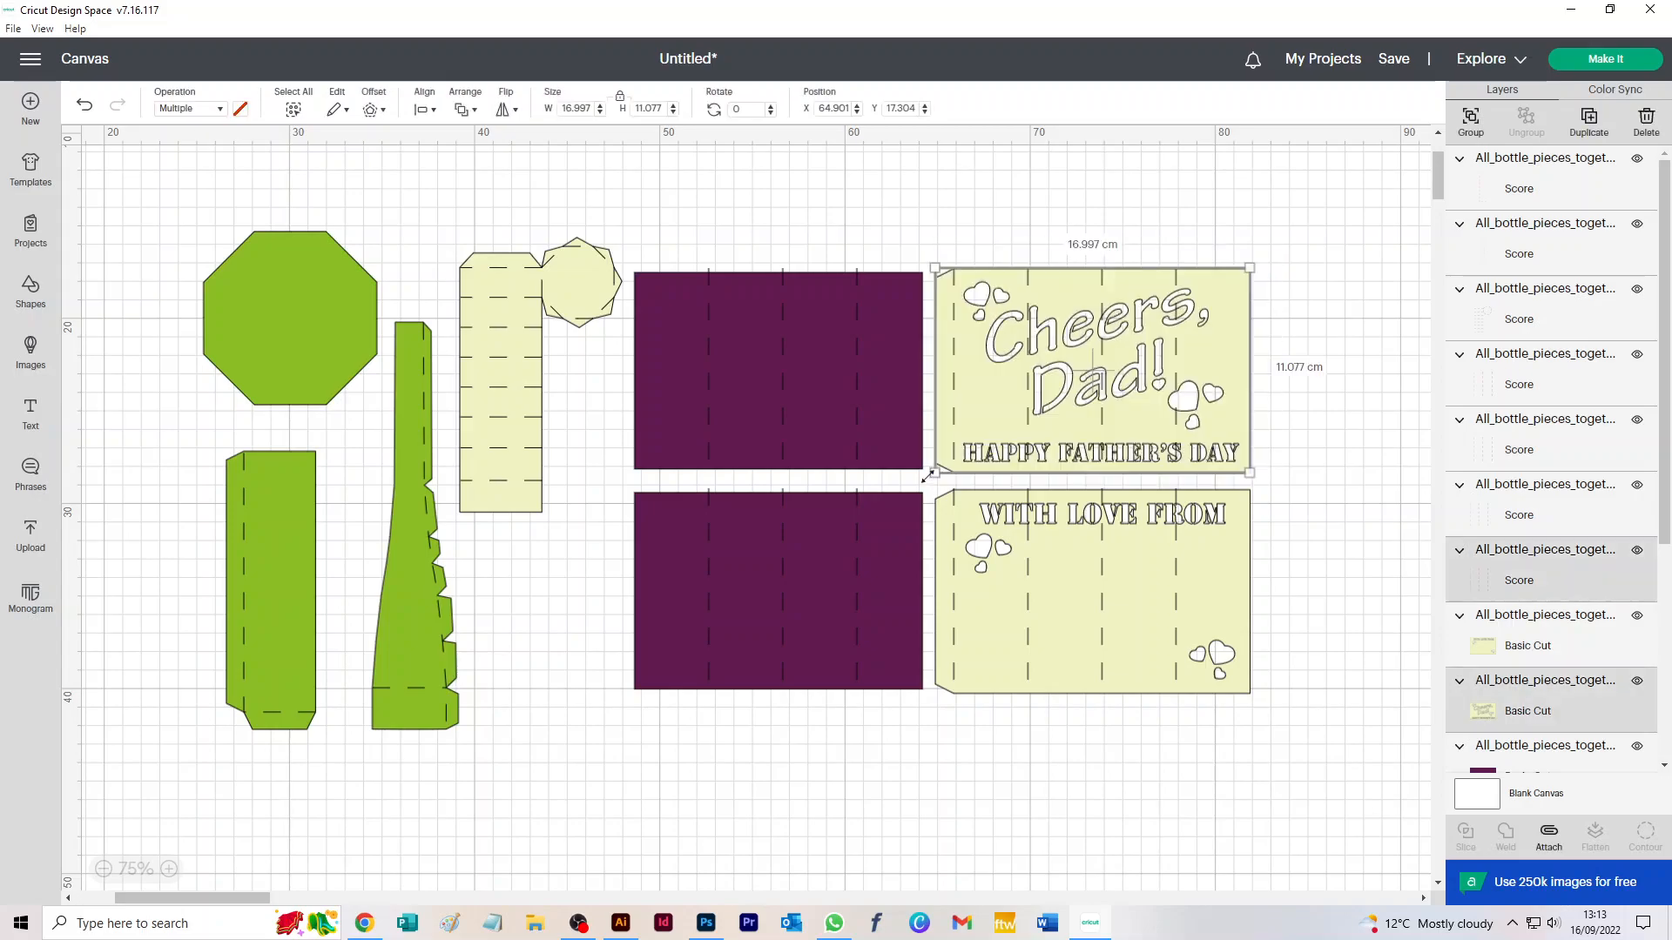
{"action": "left_click", "coordinate": [1549, 839]}
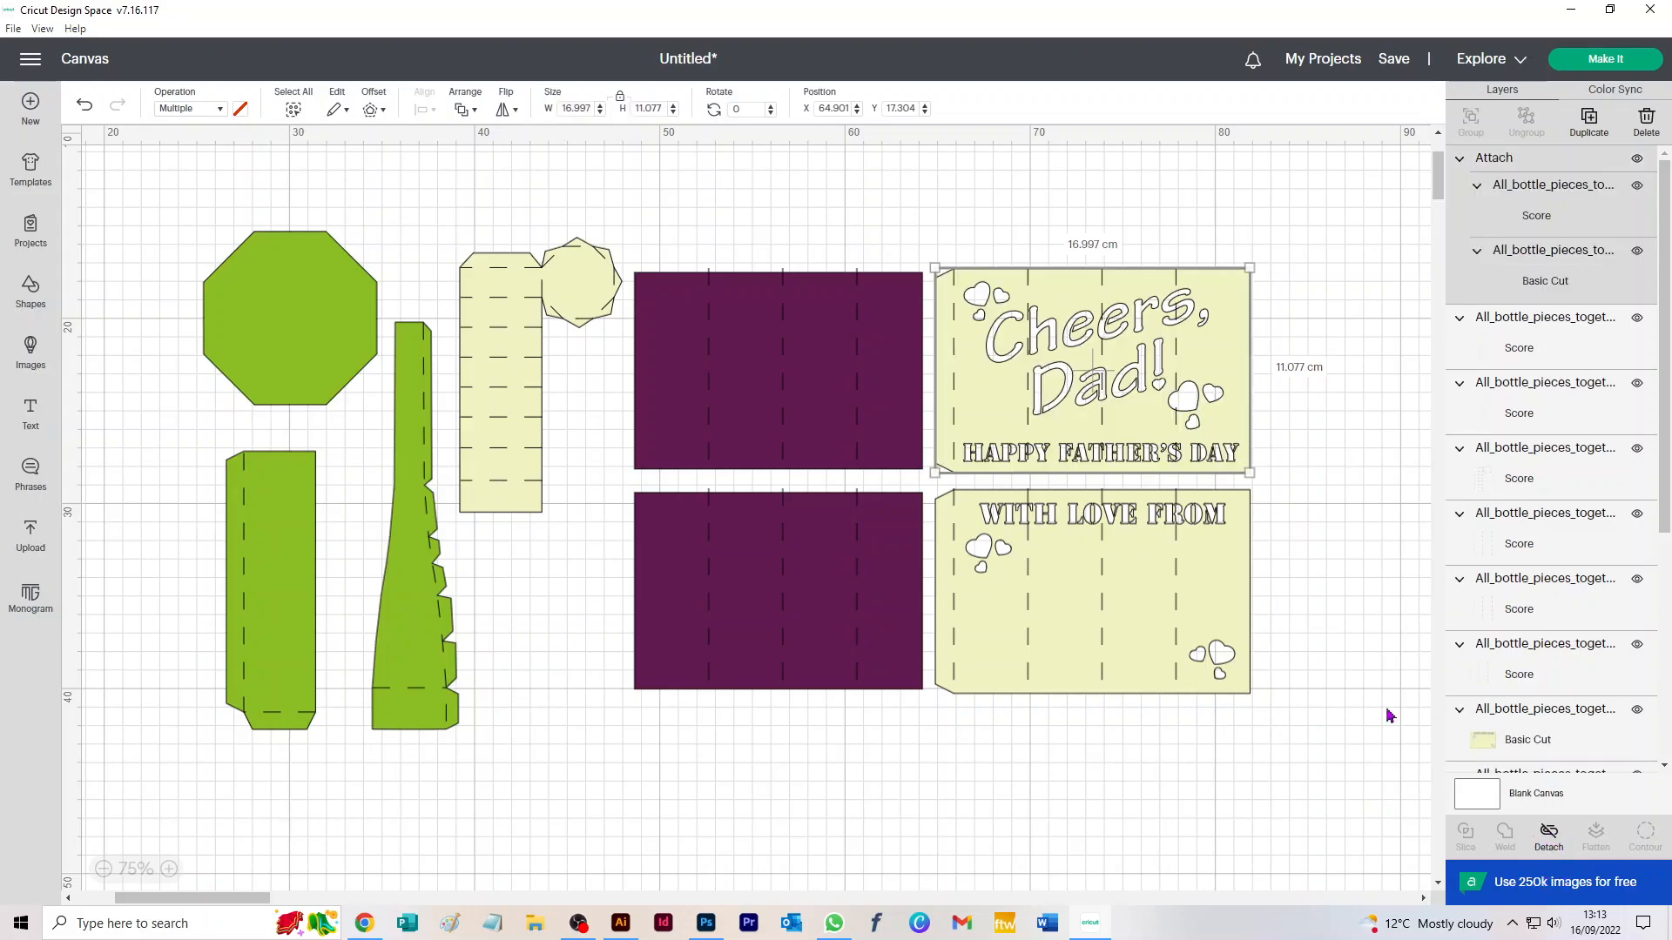
{"action": "left_click_drag", "start_coordinate": [1113, 417], "coordinate": [1244, 324]}
{"action": "left_click_drag", "start_coordinate": [1303, 719], "coordinate": [926, 437]}
{"action": "left_click", "coordinate": [1549, 839]}
{"action": "left_click_drag", "start_coordinate": [1088, 592], "coordinate": [1223, 489]}
Step: Attach the score lines to the lower purple panel and move the panel down and to the right
{"action": "left_click_drag", "start_coordinate": [1016, 765], "coordinate": [620, 487]}
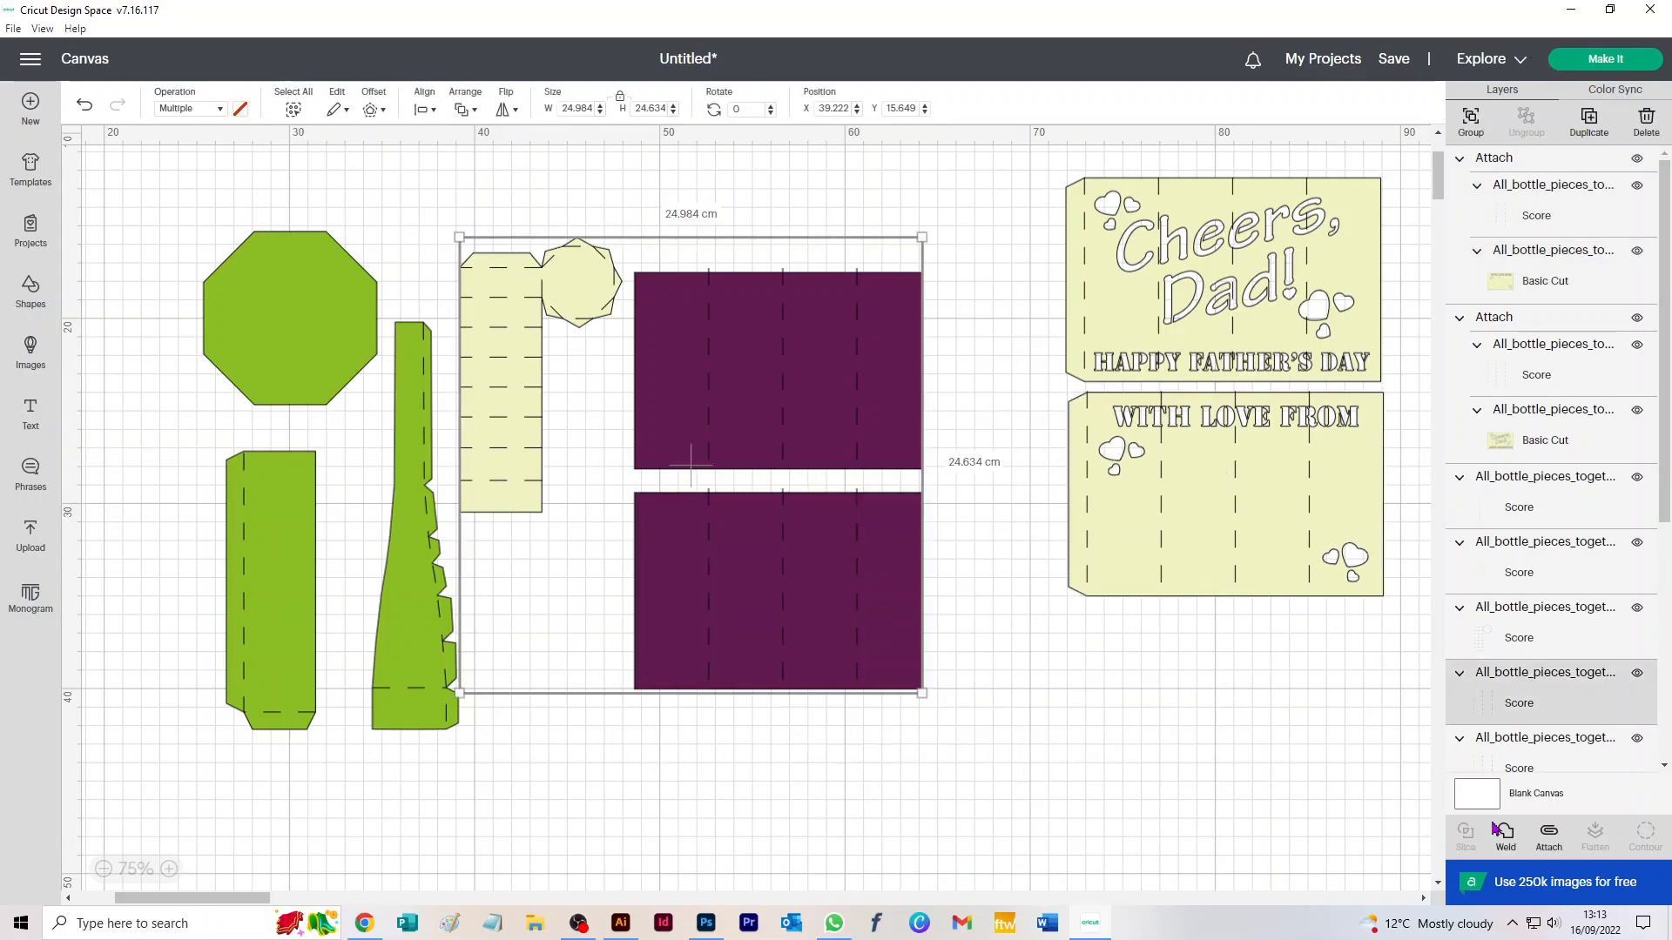
{"action": "left_click", "coordinate": [1001, 754]}
{"action": "left_click_drag", "start_coordinate": [990, 726], "coordinate": [740, 582]}
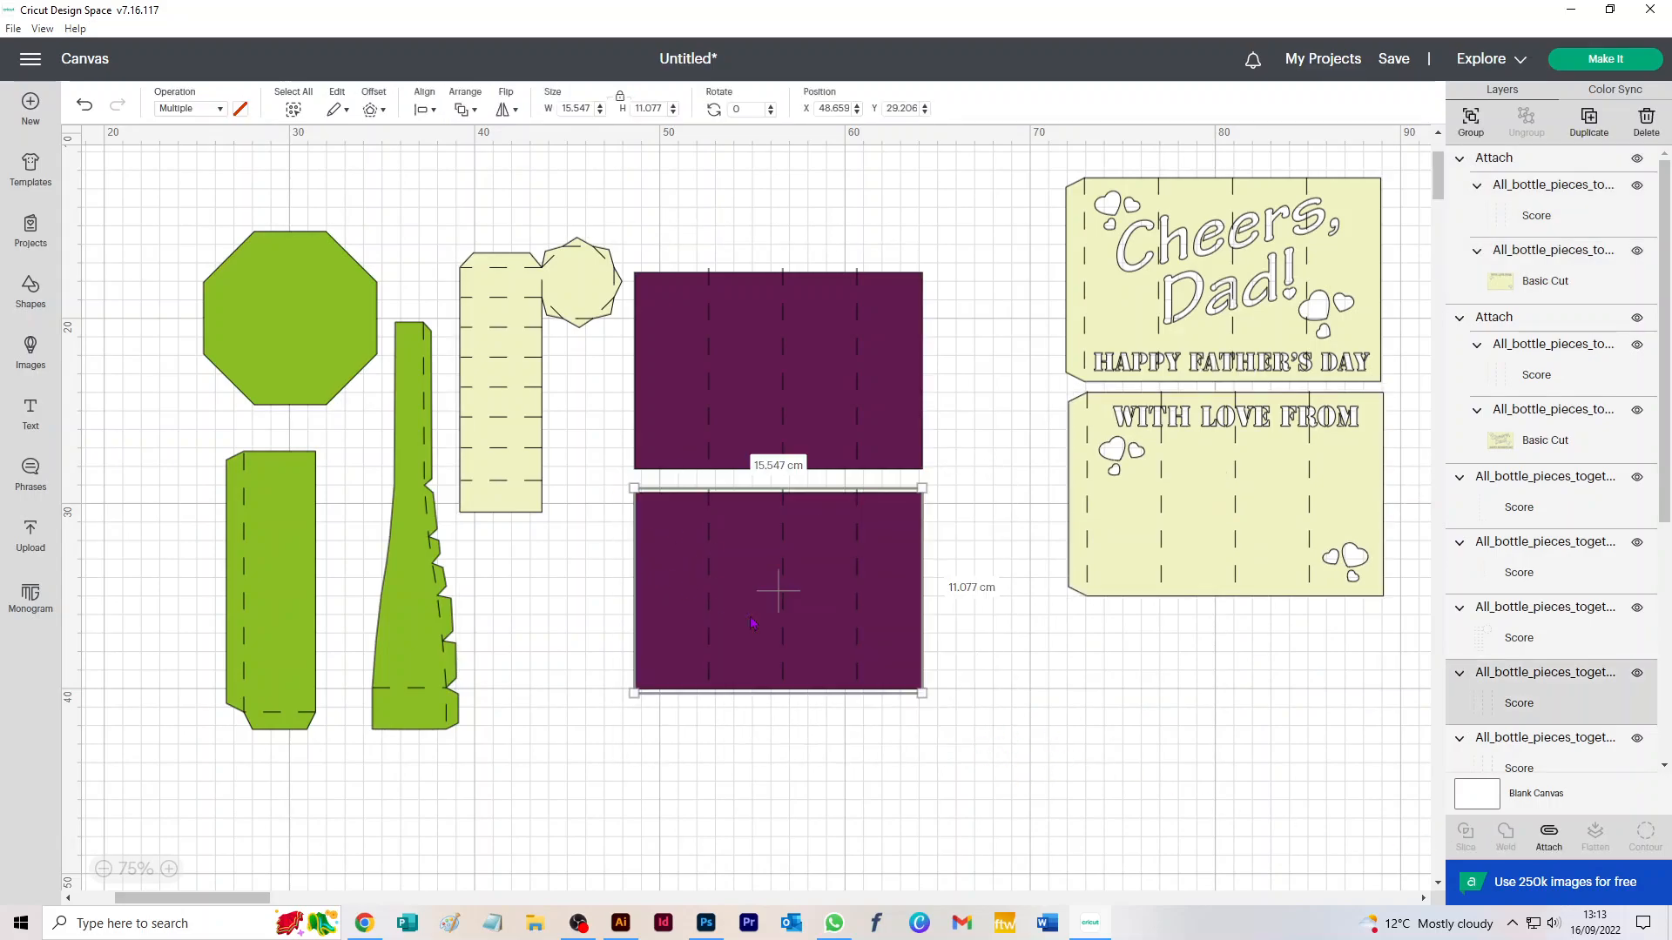
{"action": "left_click", "coordinate": [1549, 838]}
{"action": "left_click_drag", "start_coordinate": [857, 567], "coordinate": [997, 653]}
Step: Attach the score lines to the upper purple panel and move it to just above the other purple panel
{"action": "left_click_drag", "start_coordinate": [963, 230], "coordinate": [858, 403]}
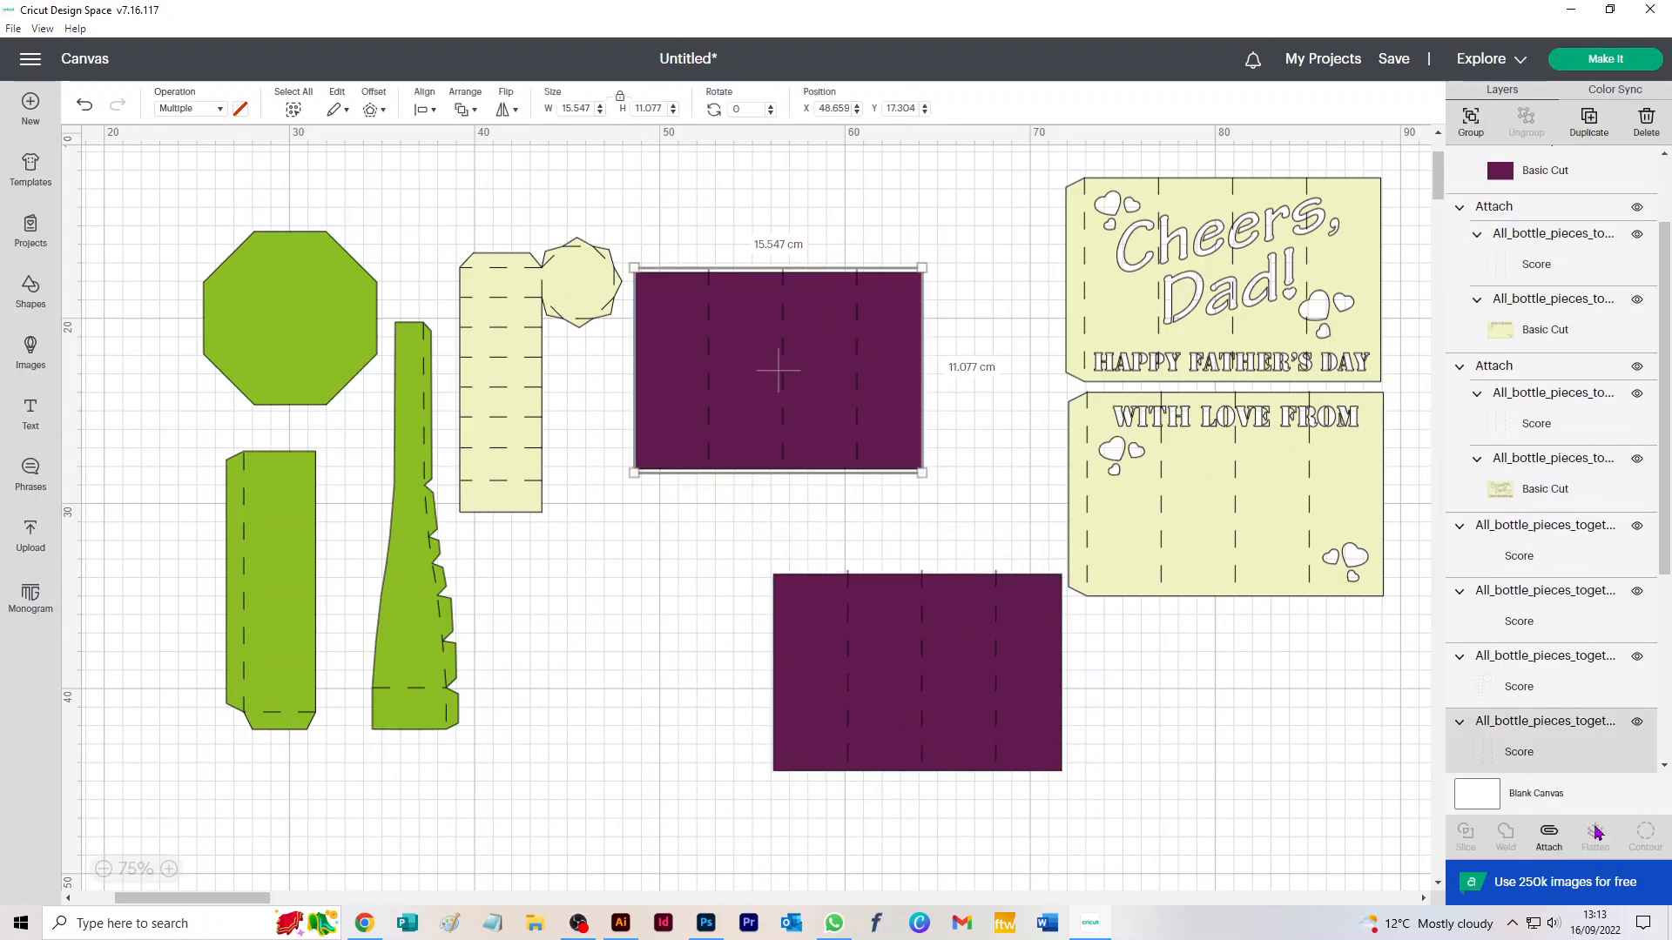
{"action": "left_click", "coordinate": [1549, 838]}
{"action": "left_click_drag", "start_coordinate": [774, 440], "coordinate": [885, 510]}
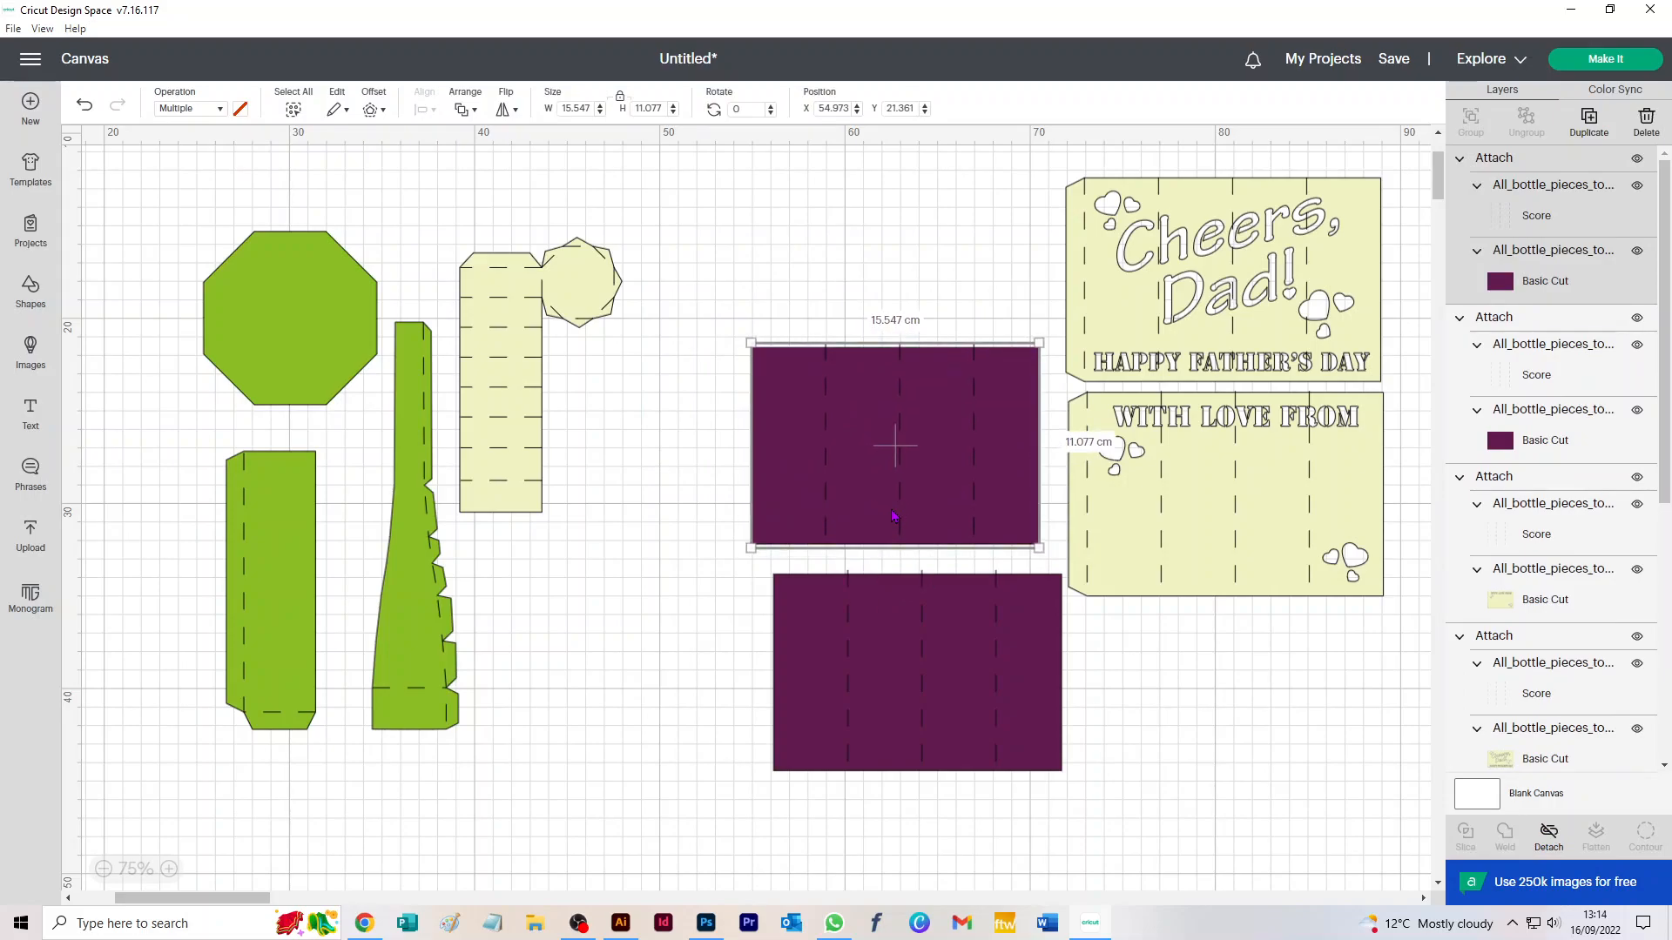
{"action": "left_click_drag", "start_coordinate": [902, 476], "coordinate": [913, 492]}
Step: Attach the score lines to the cream strip with the octagonal end and move it up and to the right
{"action": "left_click_drag", "start_coordinate": [666, 197], "coordinate": [531, 284]}
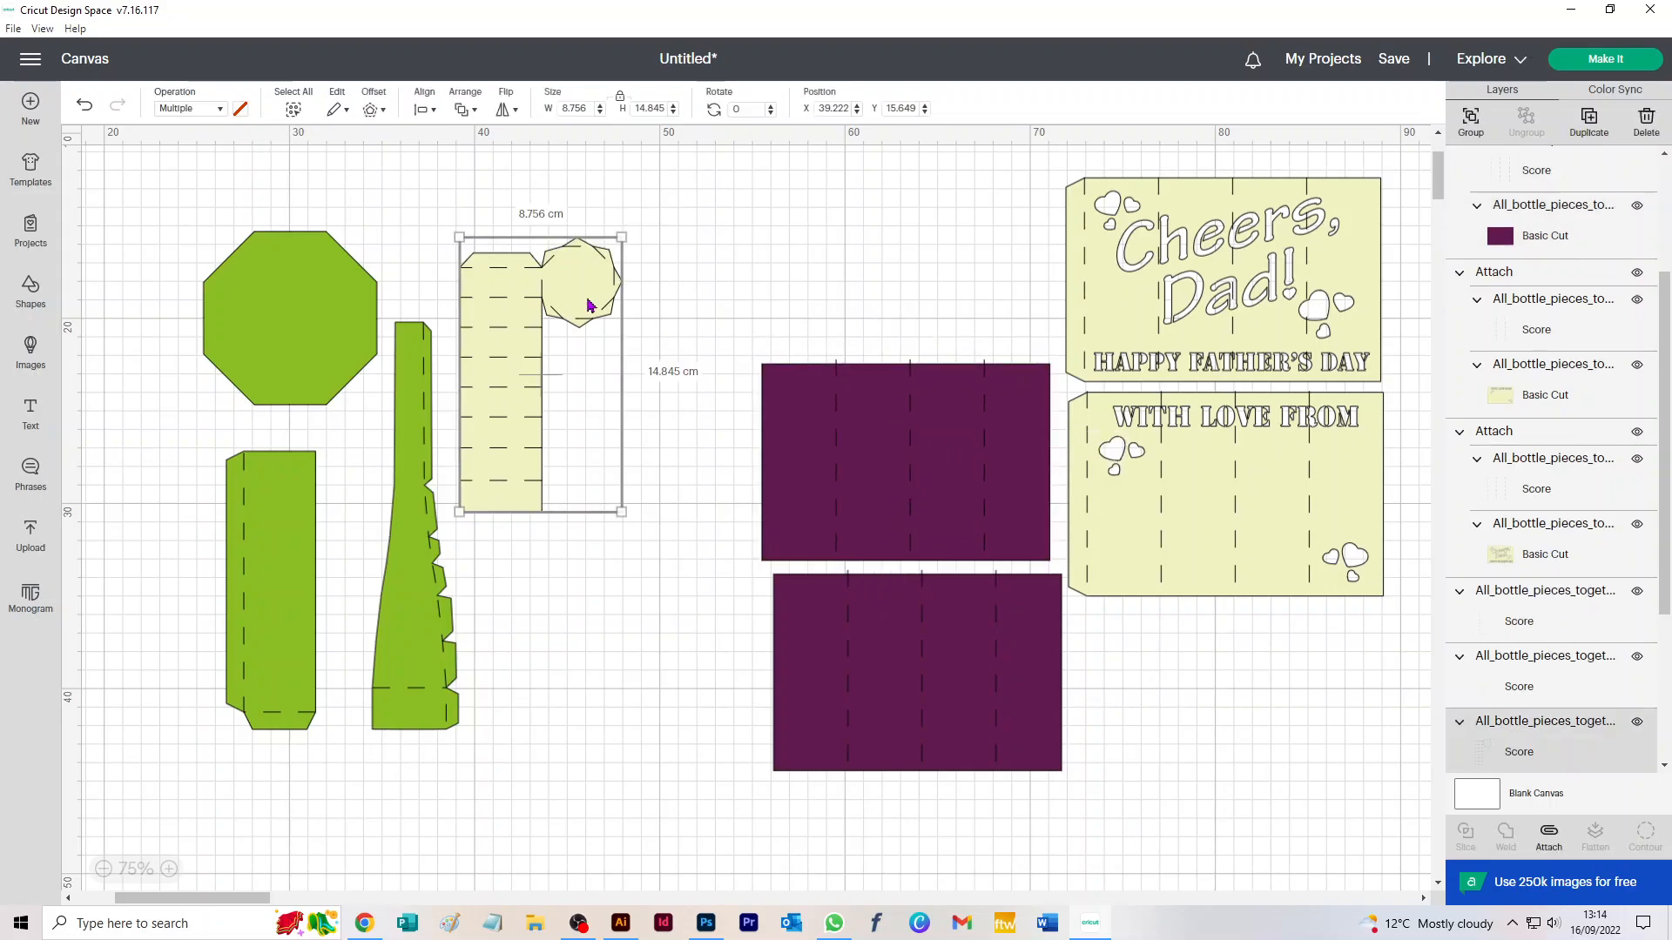
{"action": "left_click", "coordinate": [1550, 837]}
{"action": "left_click_drag", "start_coordinate": [520, 423], "coordinate": [680, 364]}
Step: Attach the score lines to the tall tapered green piece and to the rectangular green piece, each separately
{"action": "left_click_drag", "start_coordinate": [554, 768], "coordinate": [352, 316]}
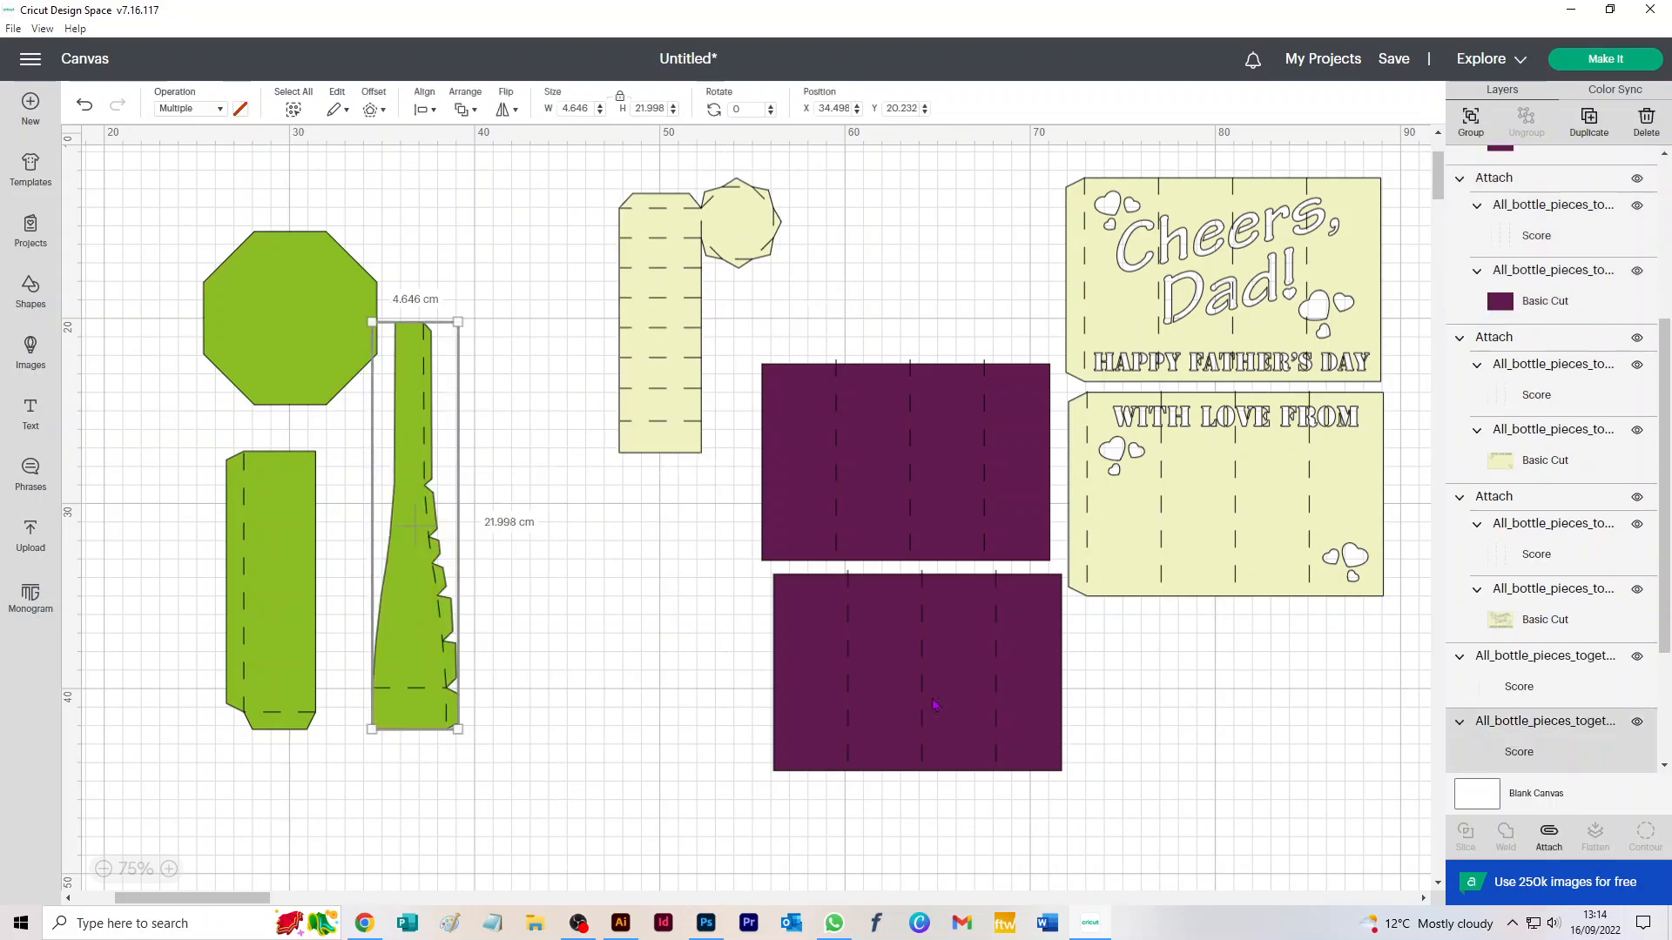
{"action": "left_click", "coordinate": [1557, 853]}
{"action": "left_click_drag", "start_coordinate": [165, 612], "coordinate": [347, 764]}
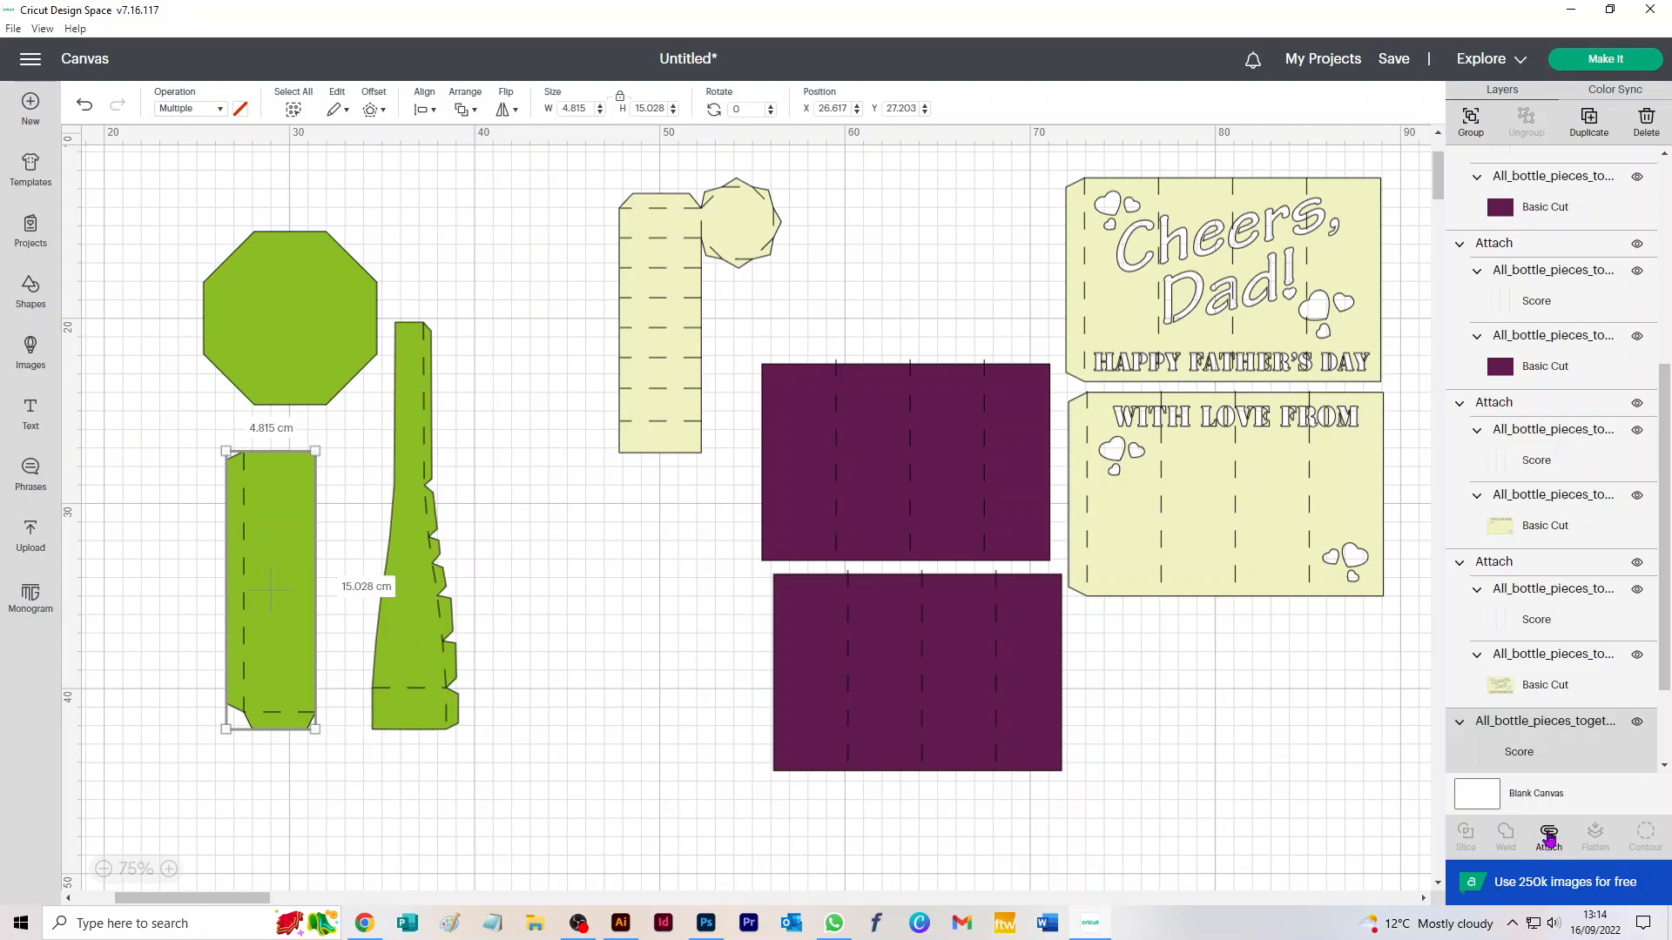
{"action": "left_click", "coordinate": [1548, 837]}
{"action": "left_click", "coordinate": [629, 641]}
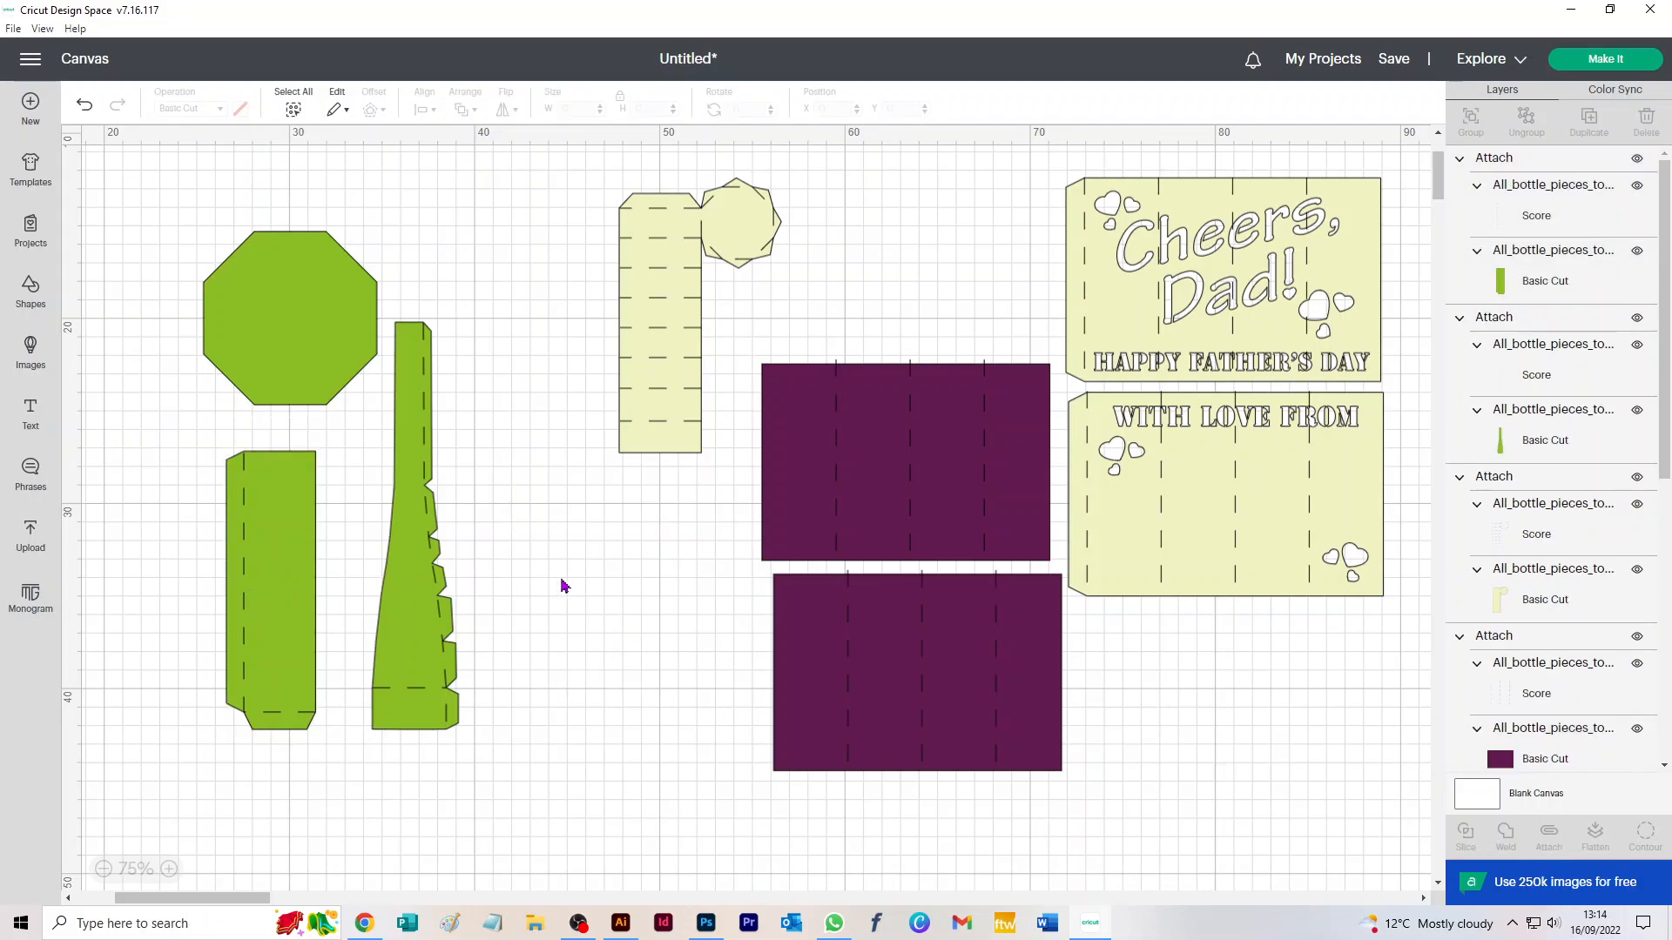
Step: Align the lower purple panel under the other one, and shift the green rectangle and octagon further left
{"action": "left_click_drag", "start_coordinate": [906, 646], "coordinate": [894, 636]}
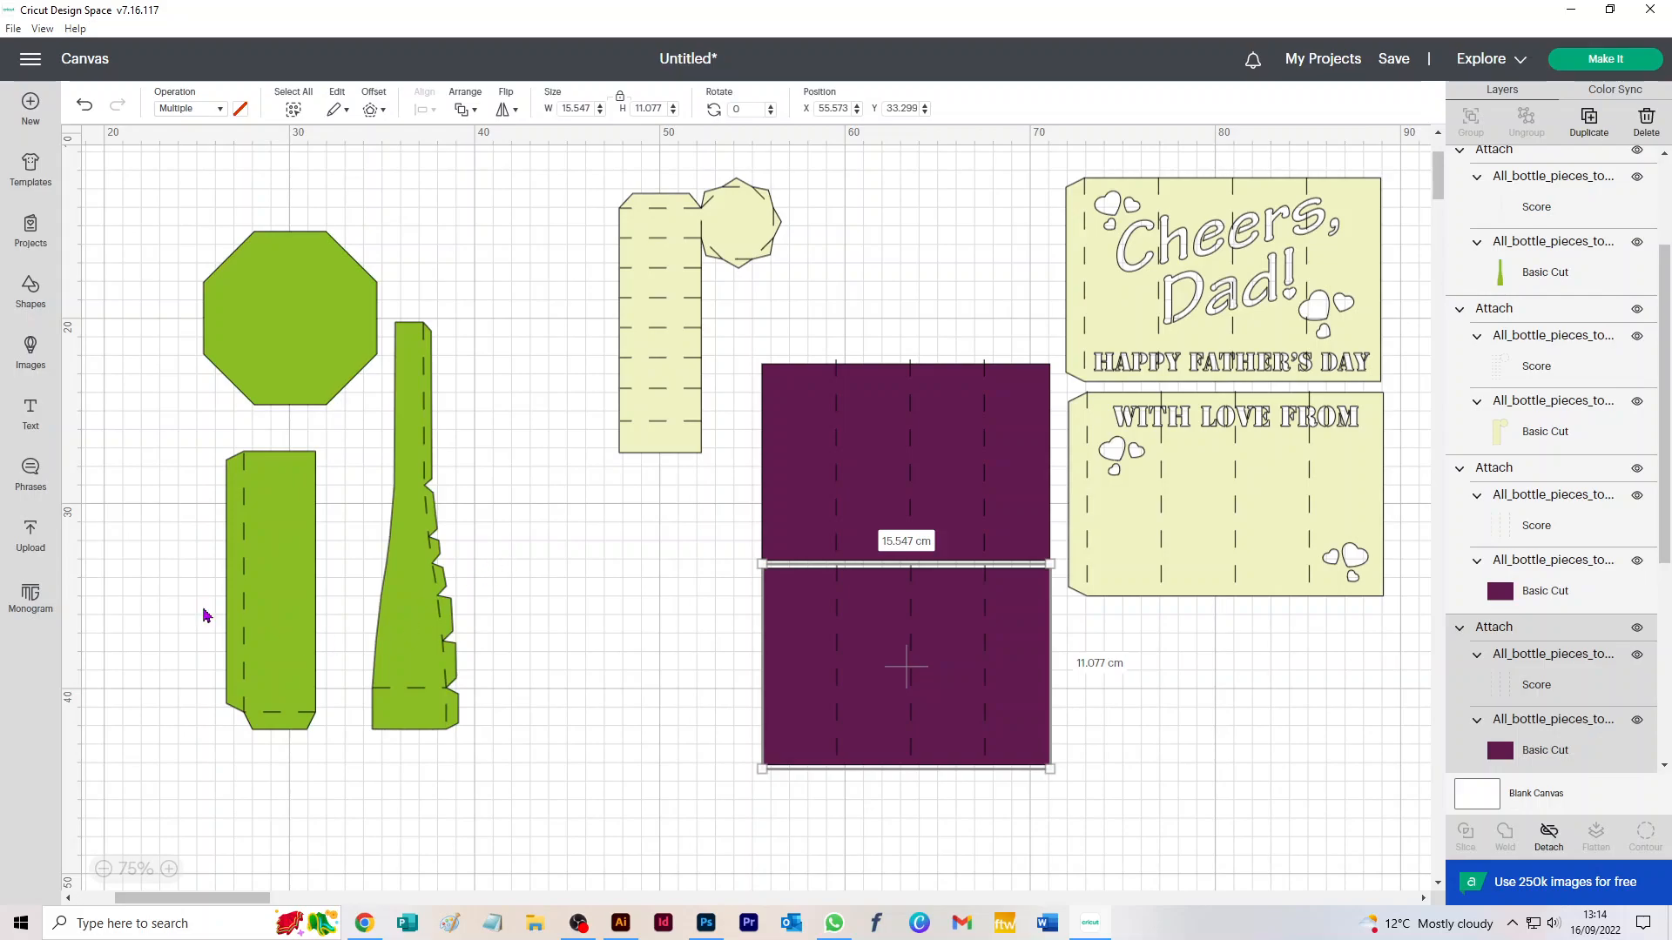
{"action": "left_click_drag", "start_coordinate": [284, 592], "coordinate": [181, 623]}
{"action": "left_click_drag", "start_coordinate": [316, 293], "coordinate": [218, 222]}
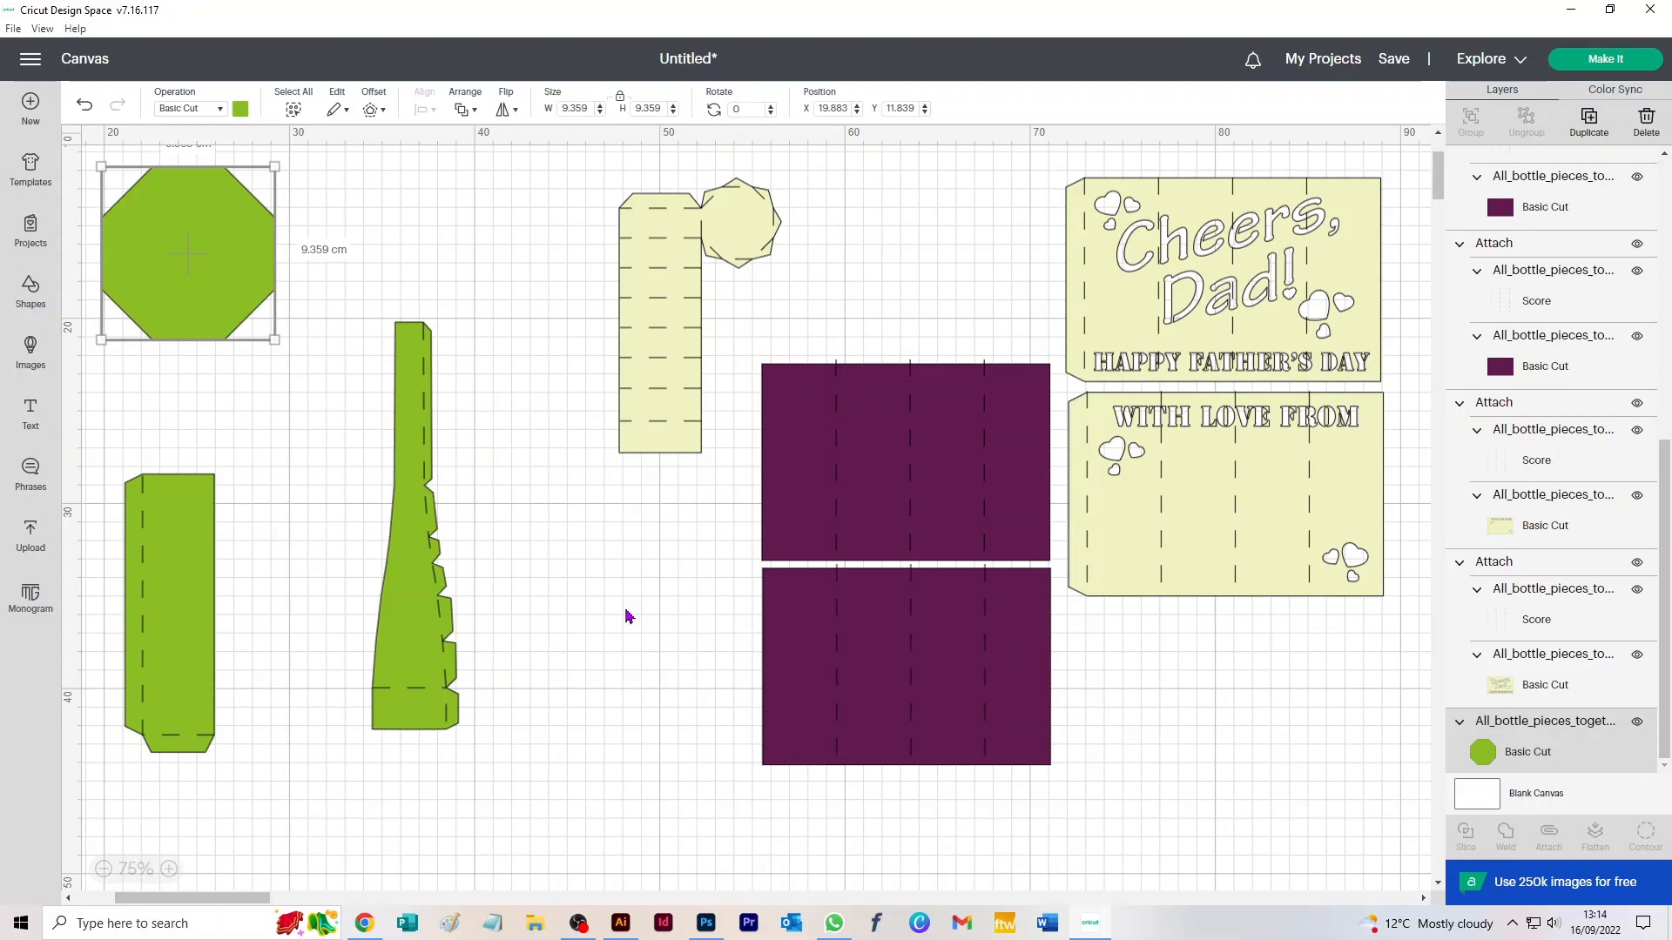
{"action": "left_click", "coordinate": [409, 642]}
{"action": "left_click", "coordinate": [1587, 122]}
{"action": "left_click", "coordinate": [1587, 122]}
{"action": "left_click", "coordinate": [1587, 122]}
{"action": "left_click", "coordinate": [291, 427]}
{"action": "key", "text": "ctrl+z"}
{"action": "key", "text": "ctrl+z"}
{"action": "key", "text": "ctrl+z"}
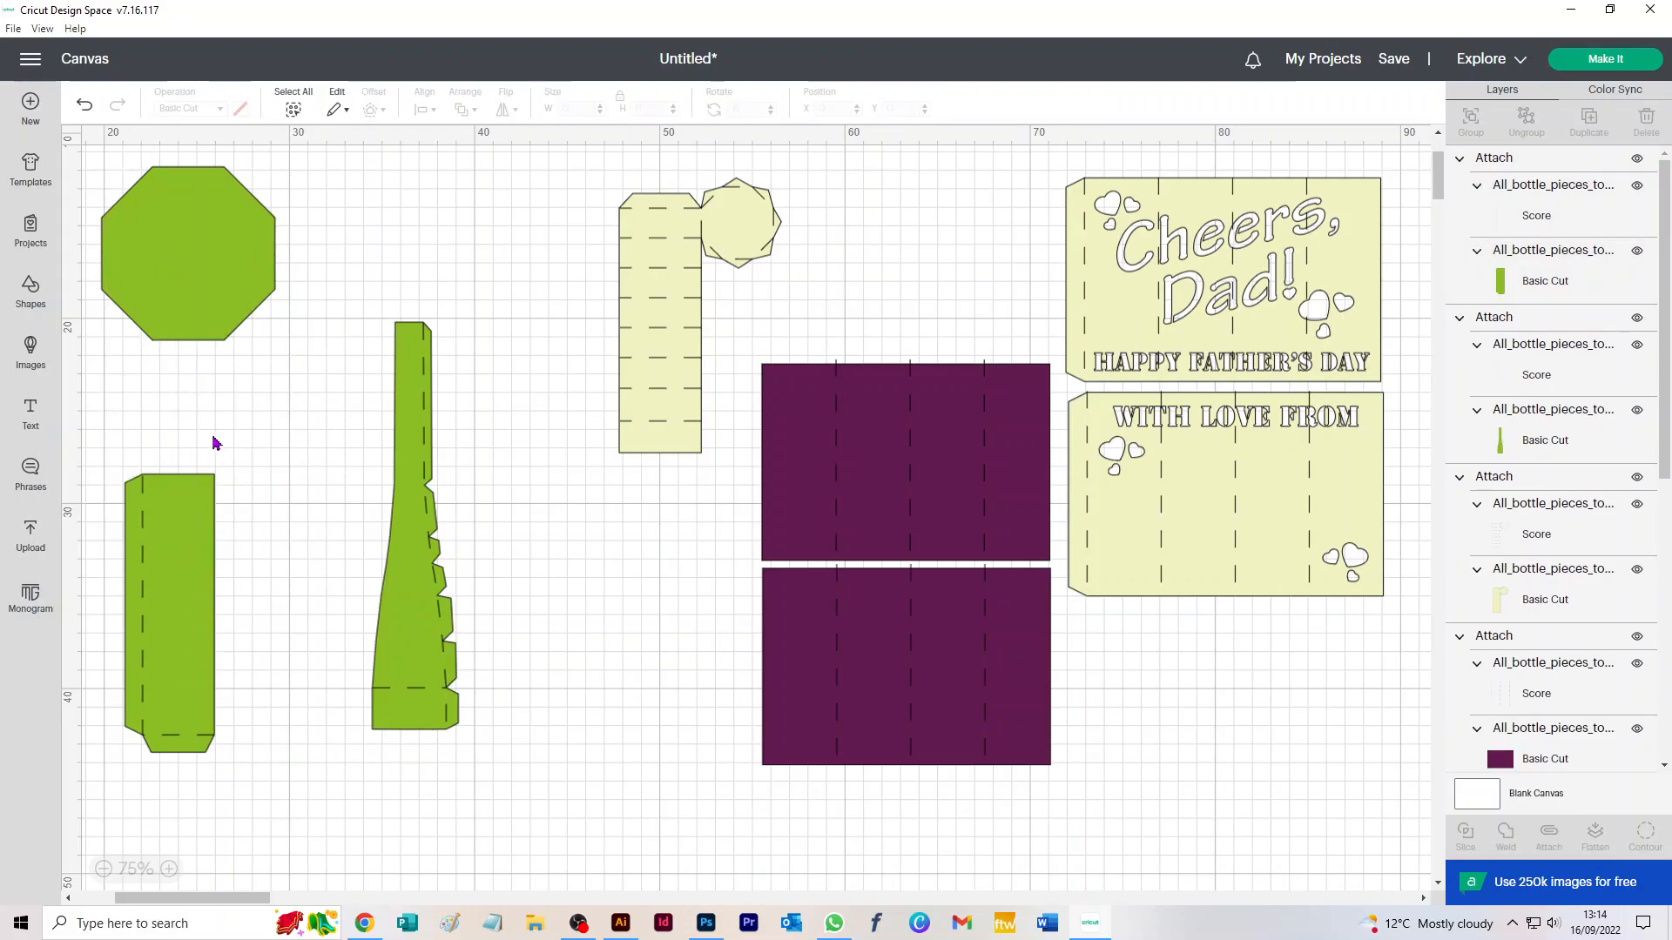
Step: Shift the tall tapered green piece slightly left, duplicate it, and place the copy beside it at about X 39.2 cm, Y 20.4 cm
{"action": "left_click", "coordinate": [424, 455]}
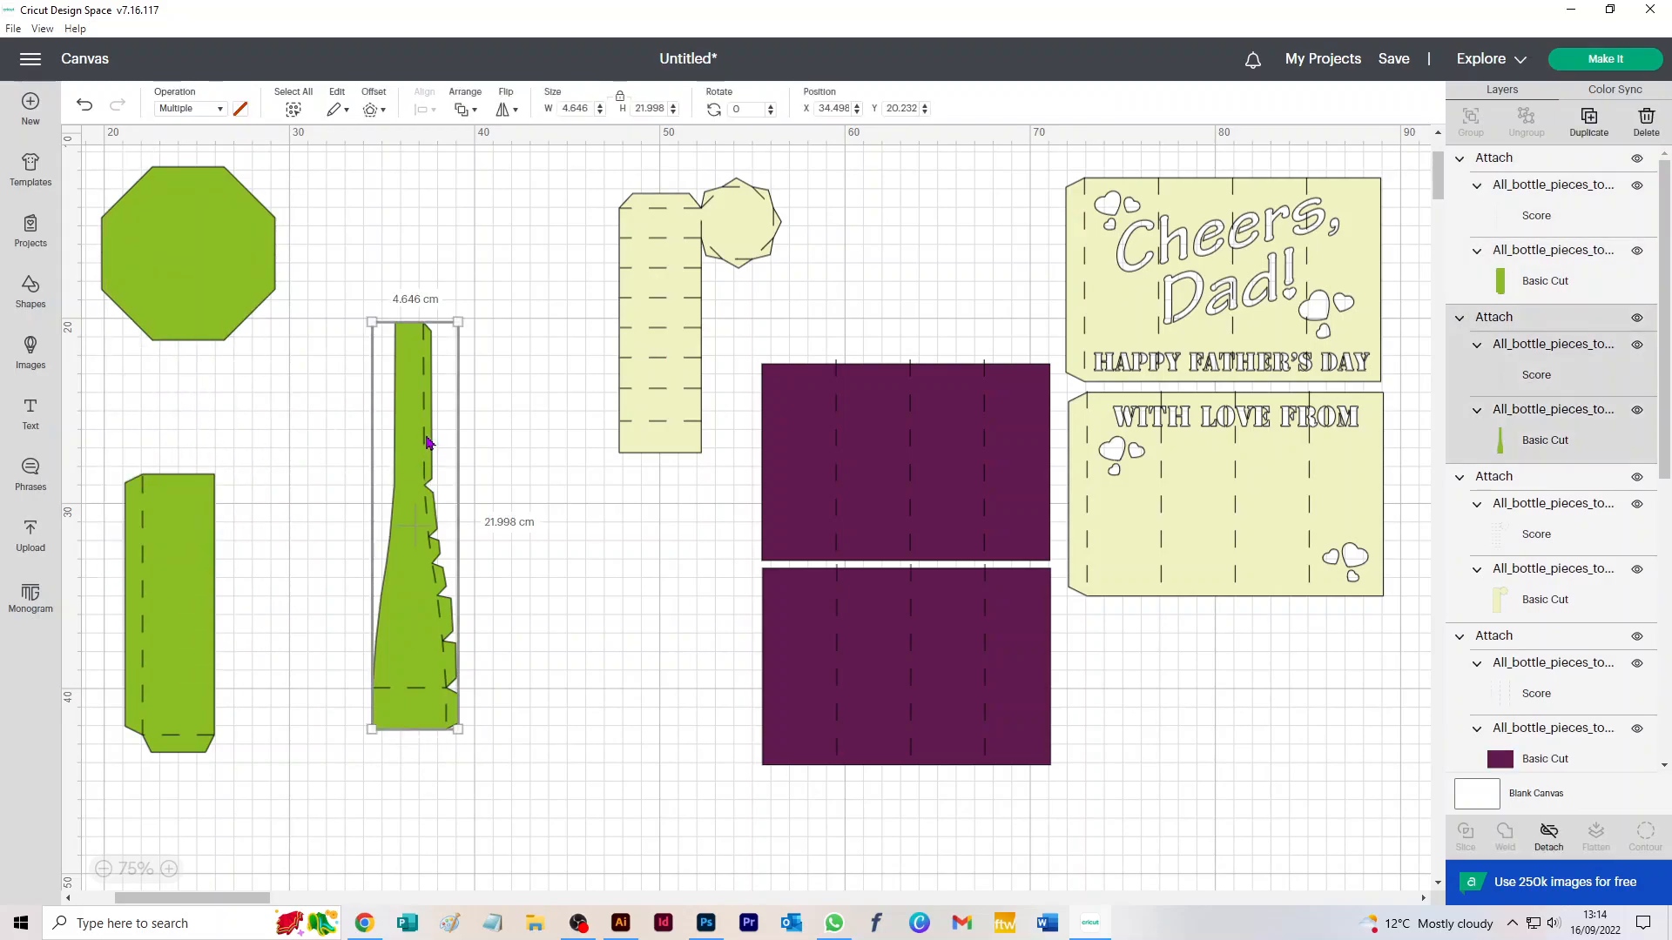
{"action": "left_click_drag", "start_coordinate": [428, 442], "coordinate": [391, 427]}
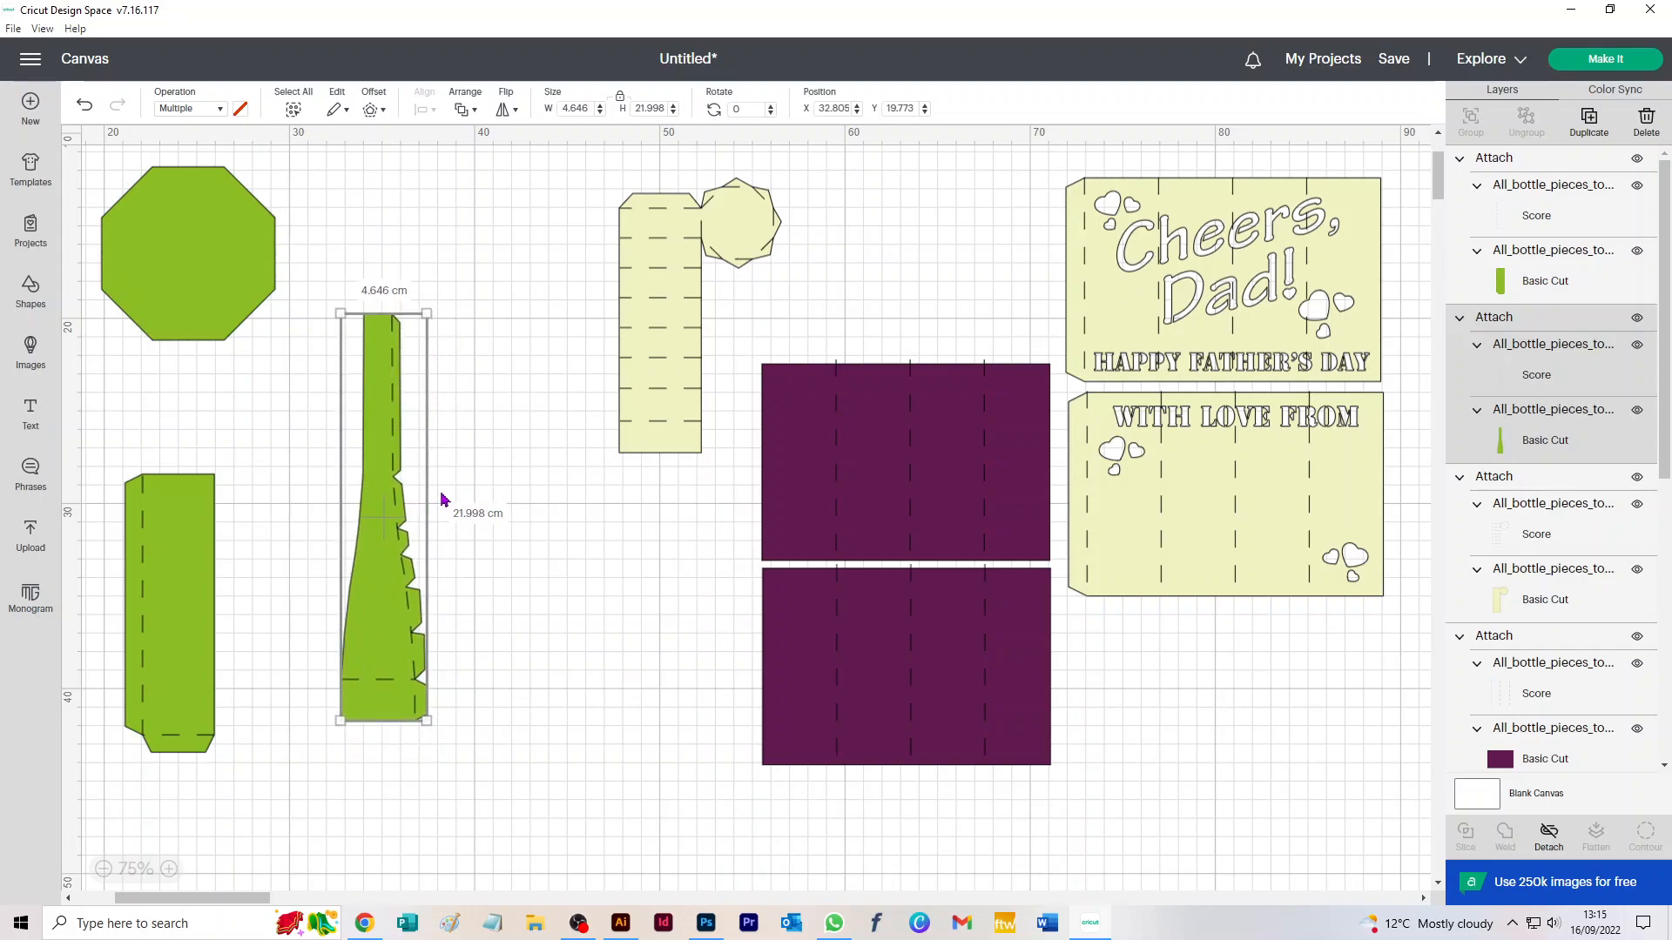
{"action": "key", "text": "ctrl+d"}
{"action": "left_click_drag", "start_coordinate": [269, 430], "coordinate": [499, 465]}
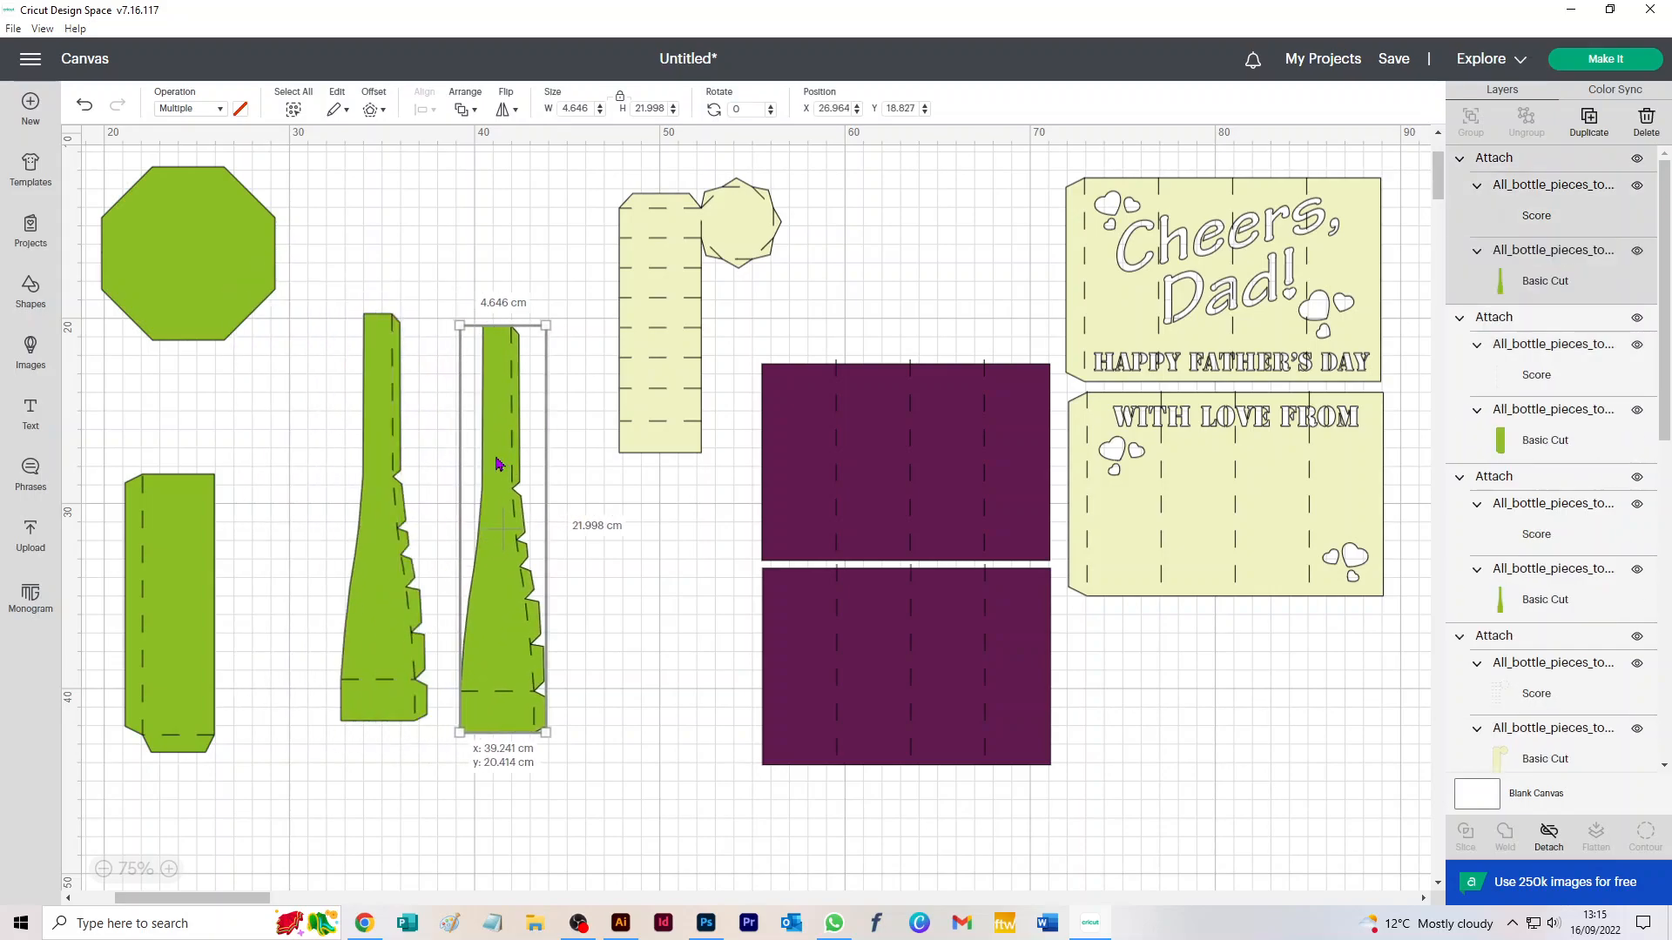
Step: Nest the tapered copy, rotated 180 degrees, against the original at about X 36.3 cm, Y 19.7 cm, and attach the two pieces
{"action": "left_click_drag", "start_coordinate": [556, 316], "coordinate": [478, 669]}
{"action": "left_click_drag", "start_coordinate": [496, 430], "coordinate": [442, 421]}
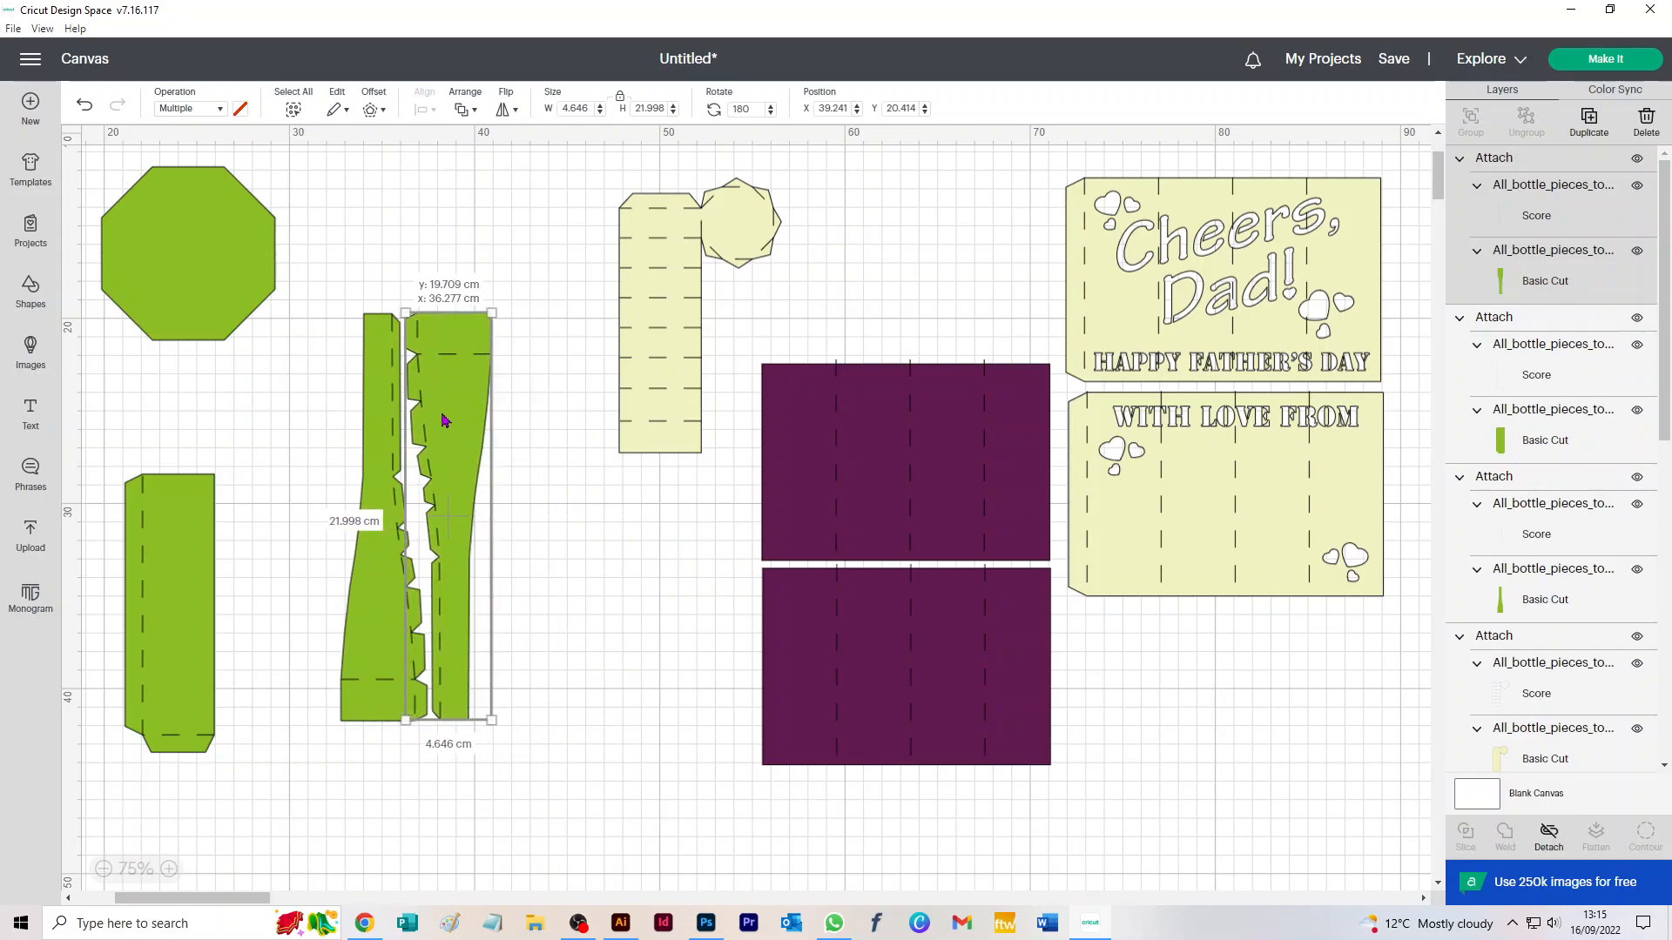
{"action": "left_click_drag", "start_coordinate": [443, 421], "coordinate": [442, 421]}
{"action": "left_click", "coordinate": [392, 450], "text": "shift"}
{"action": "left_click", "coordinate": [1548, 841]}
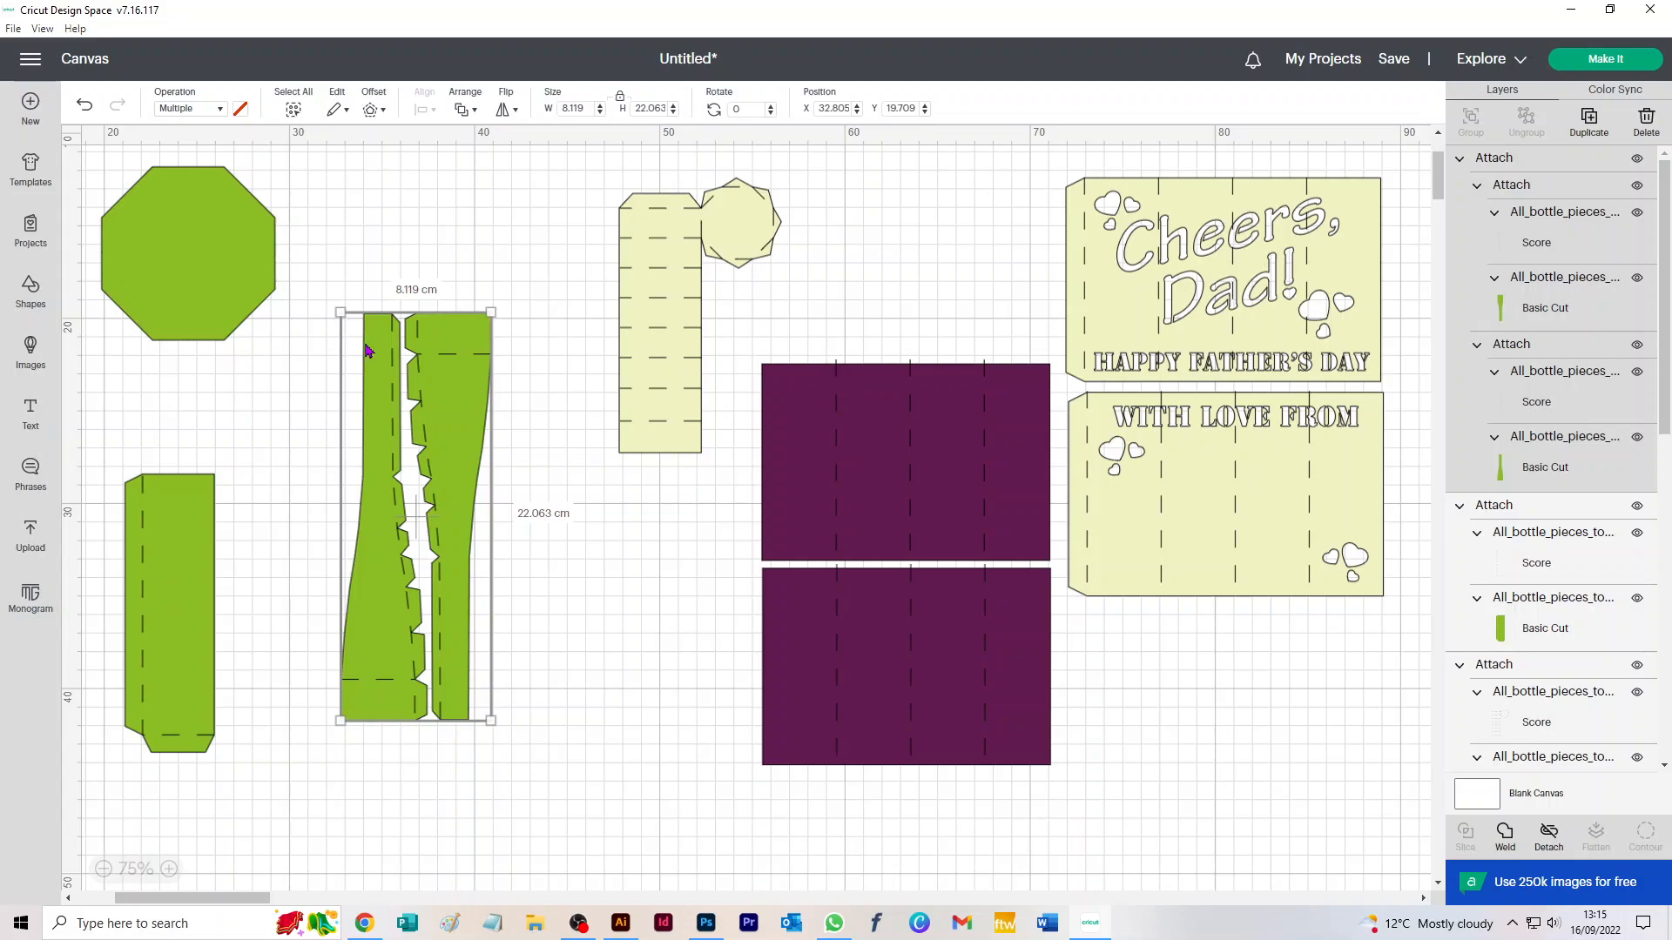
Step: Duplicate the nested pair of tapered green pieces three times and spread the copies over free space below and beside the original
{"action": "left_click", "coordinate": [1589, 122]}
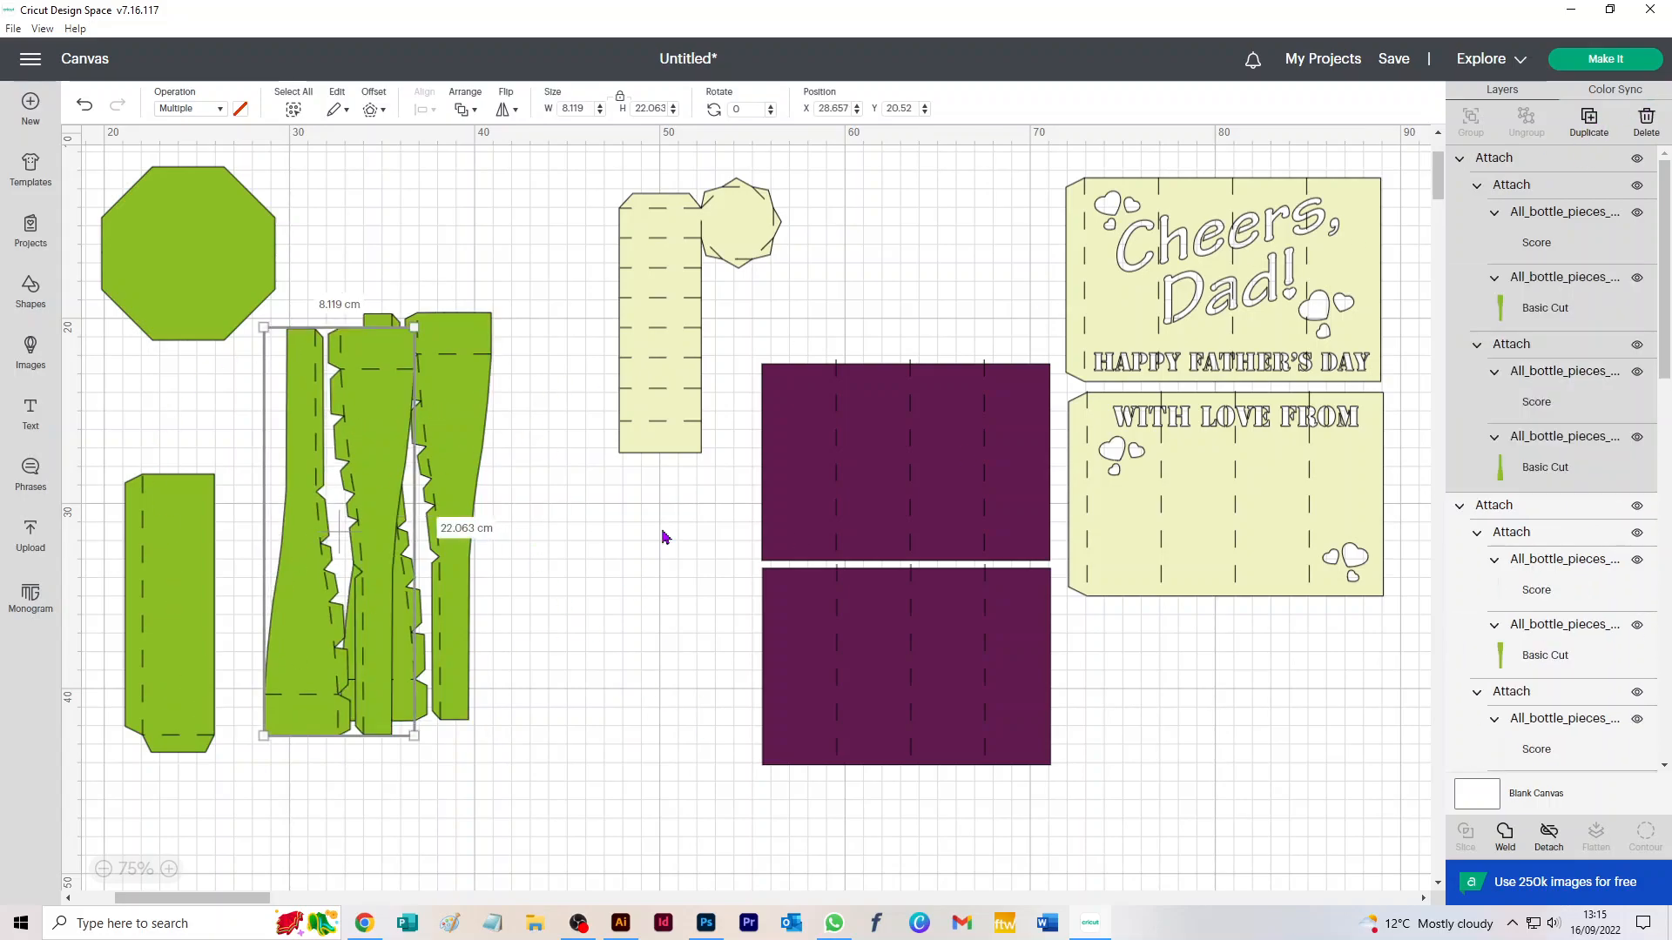
{"action": "left_click_drag", "start_coordinate": [367, 398], "coordinate": [614, 564]}
{"action": "left_click", "coordinate": [1591, 129]}
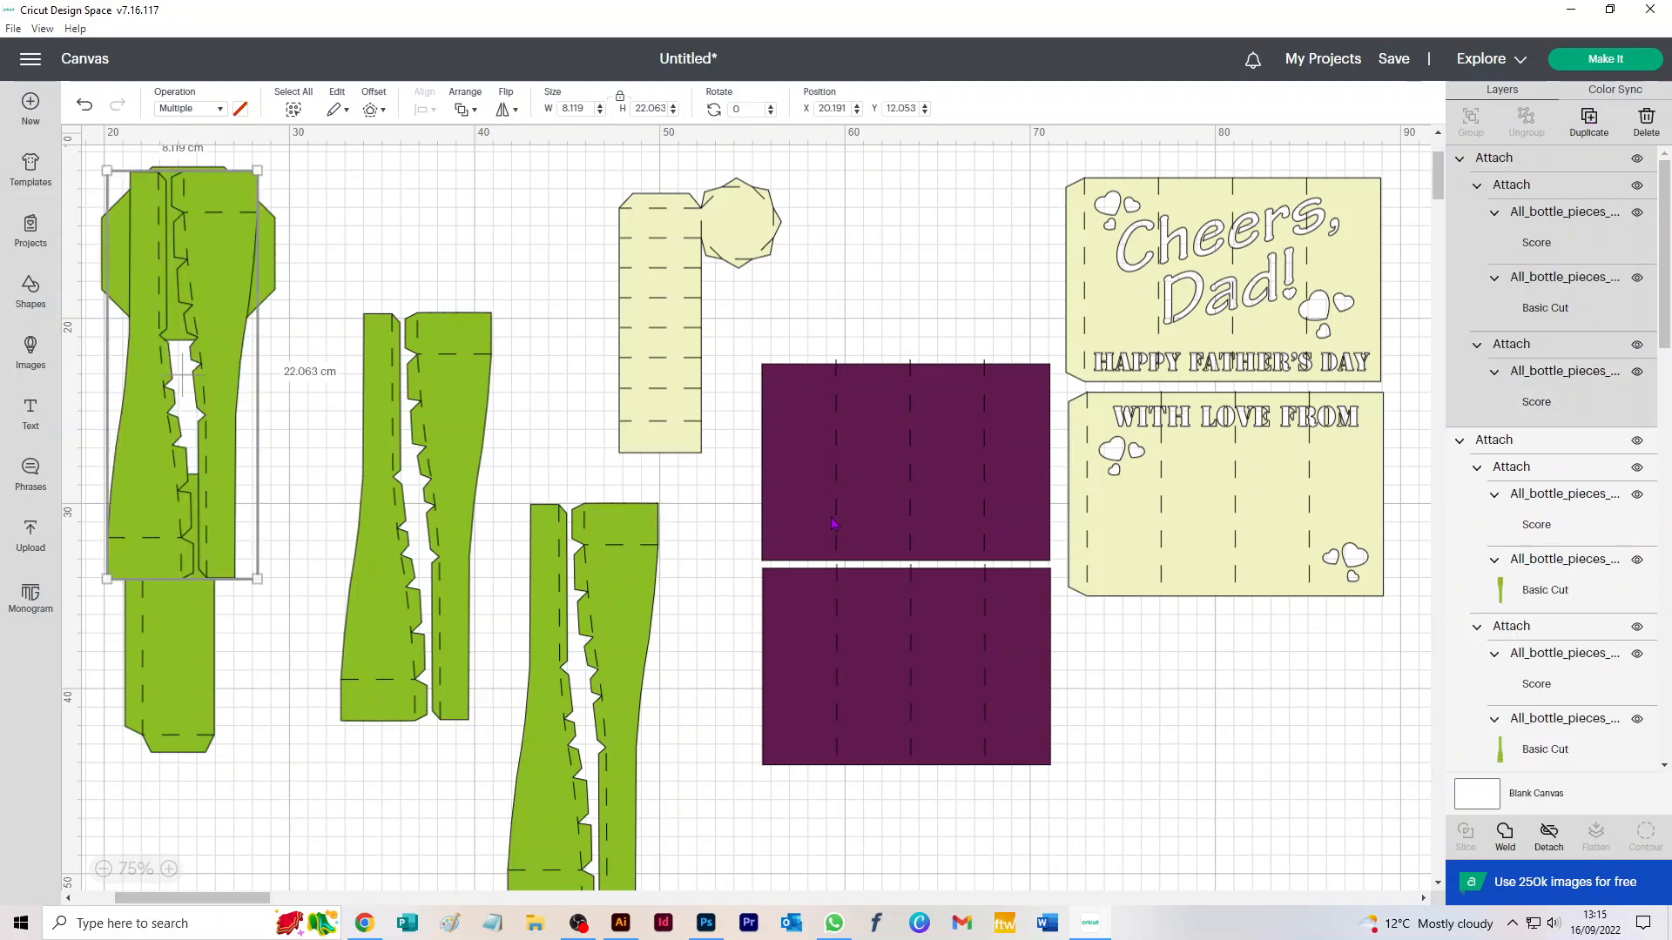
{"action": "left_click_drag", "start_coordinate": [234, 262], "coordinate": [431, 838]}
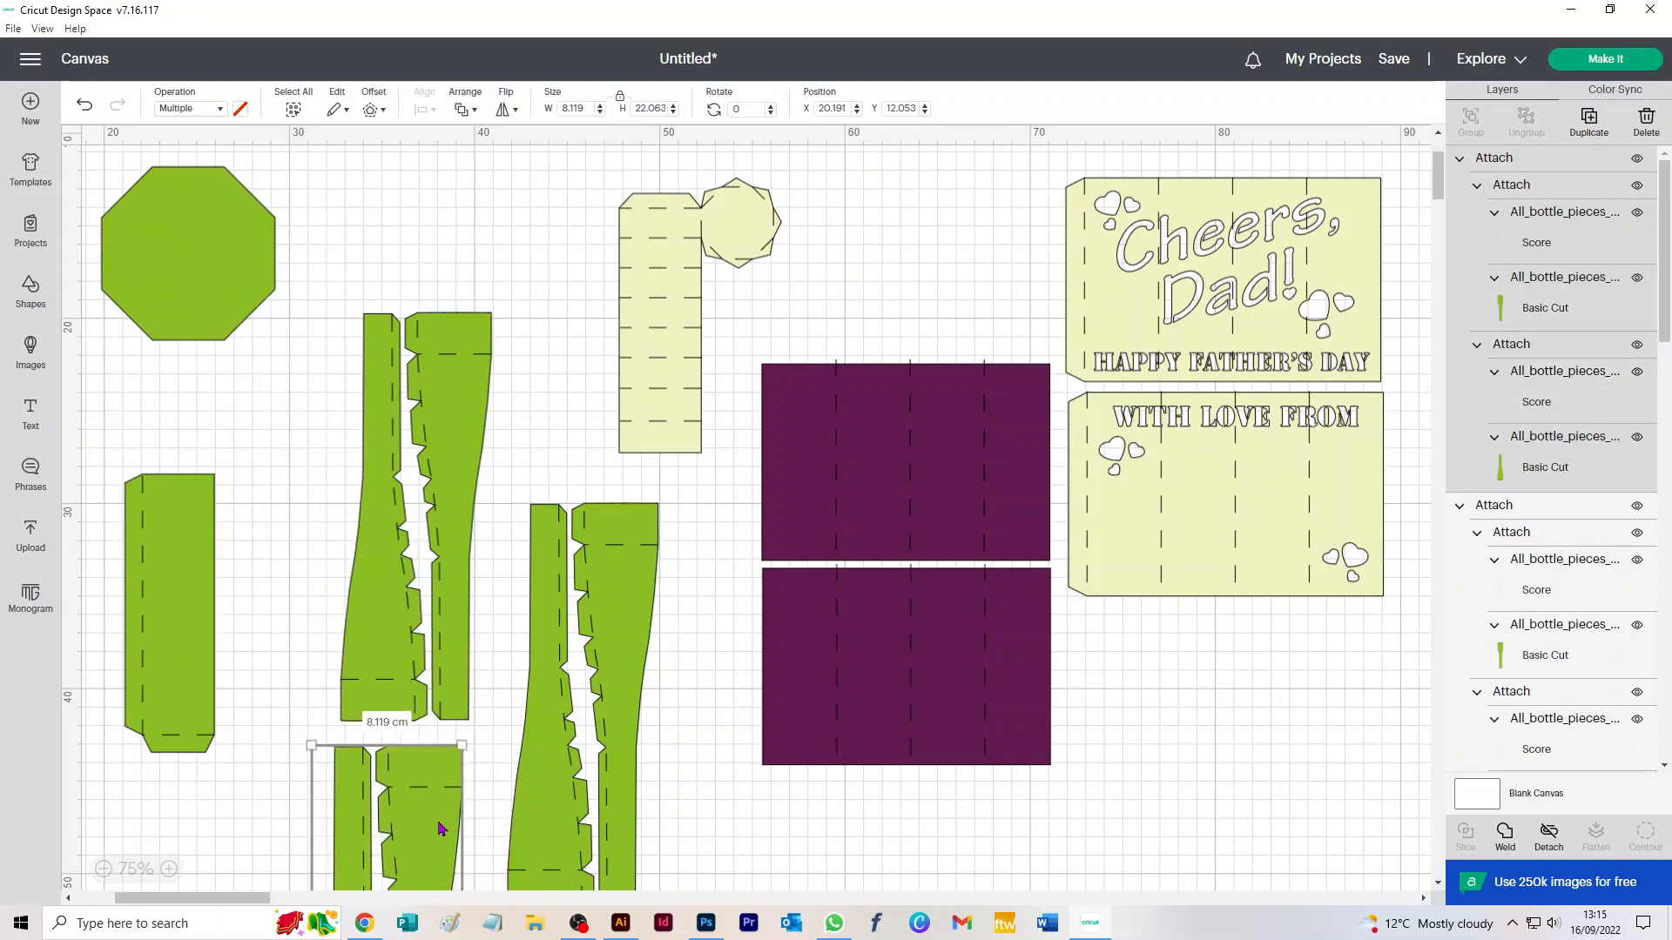
{"action": "left_click", "coordinate": [1591, 117]}
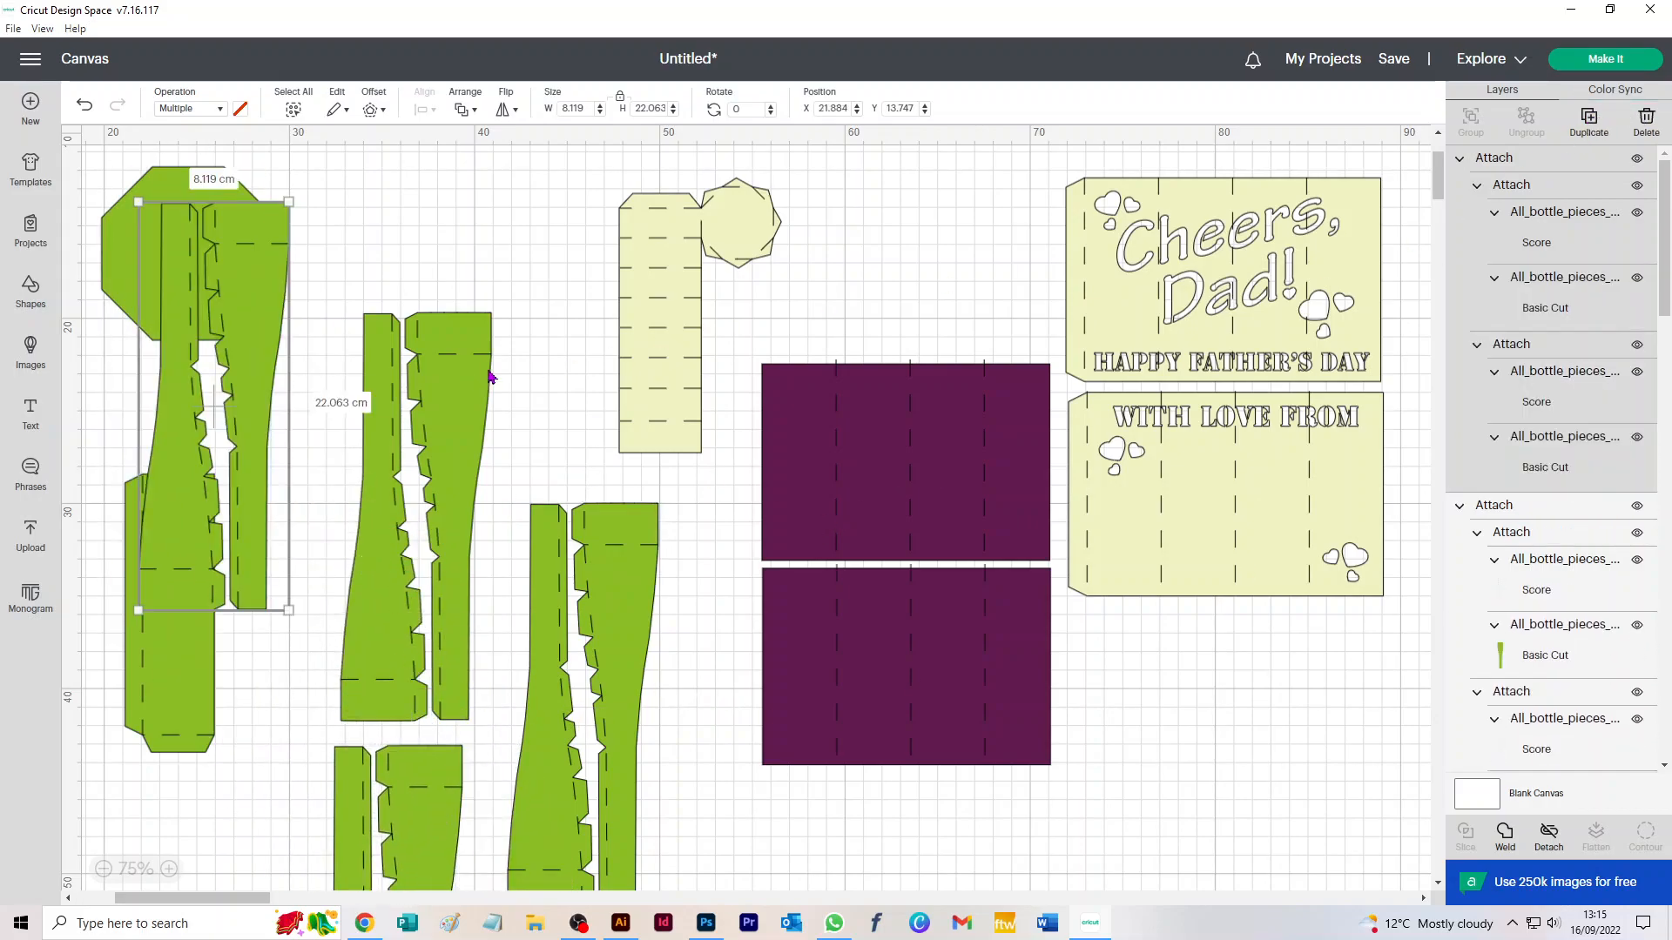
{"action": "left_click_drag", "start_coordinate": [253, 310], "coordinate": [778, 912]}
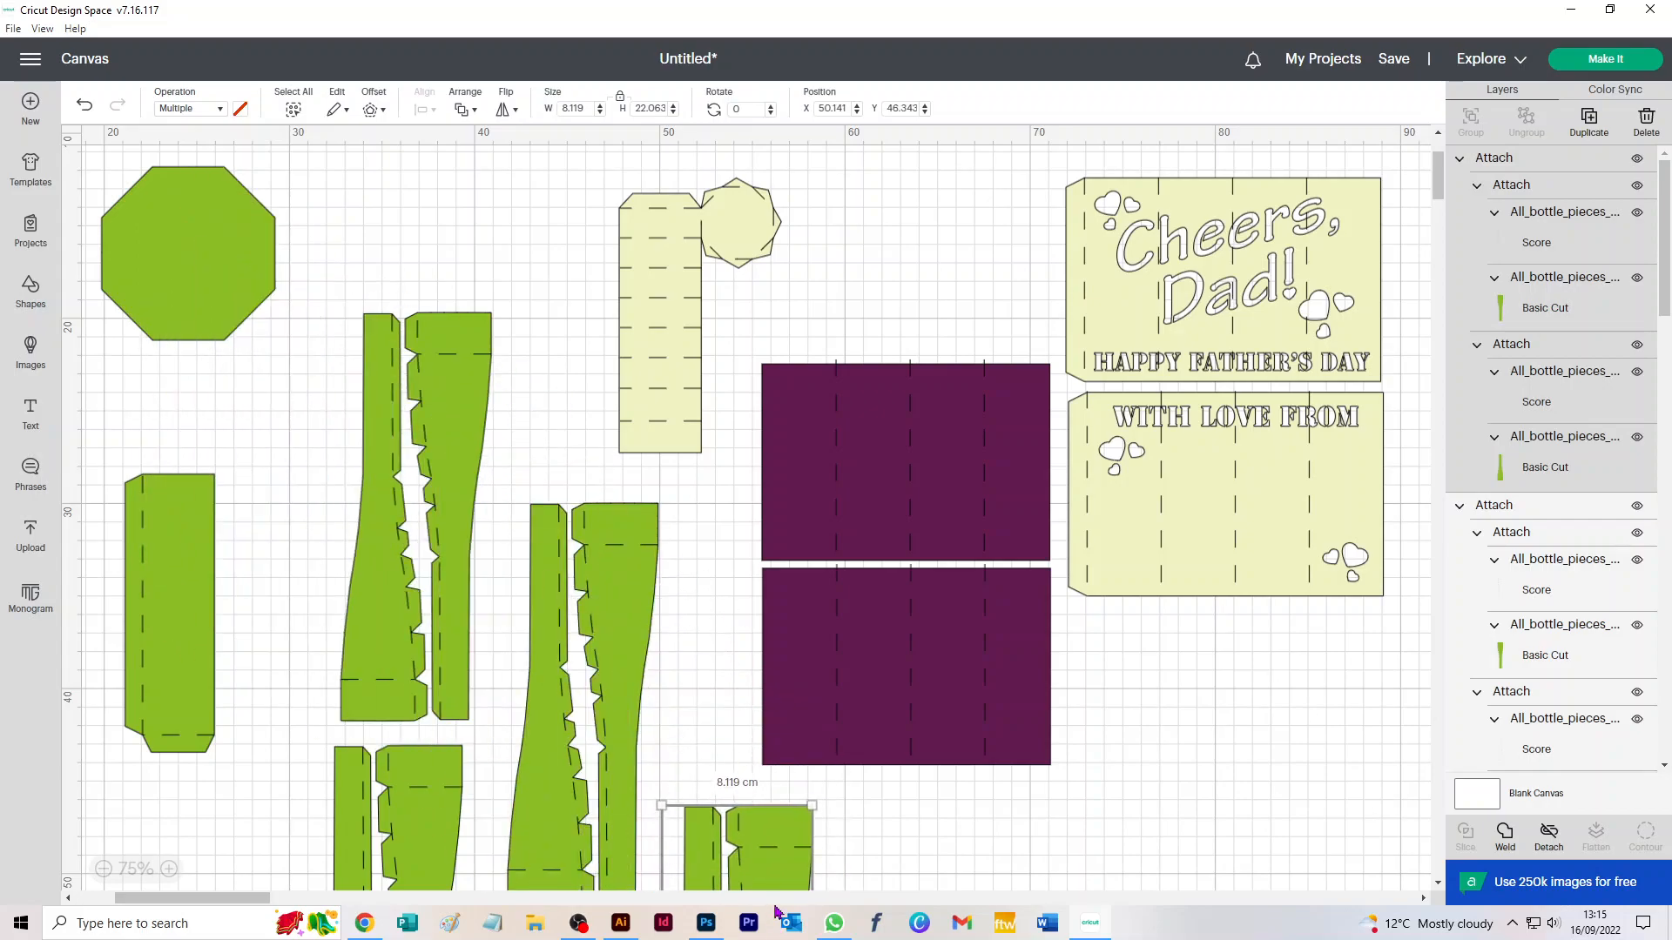
Step: Move the green rectangle up beneath the octagon to about X 19.8 cm, Y 23.5 cm, and duplicate it seven times
{"action": "left_click_drag", "start_coordinate": [173, 520], "coordinate": [150, 427]}
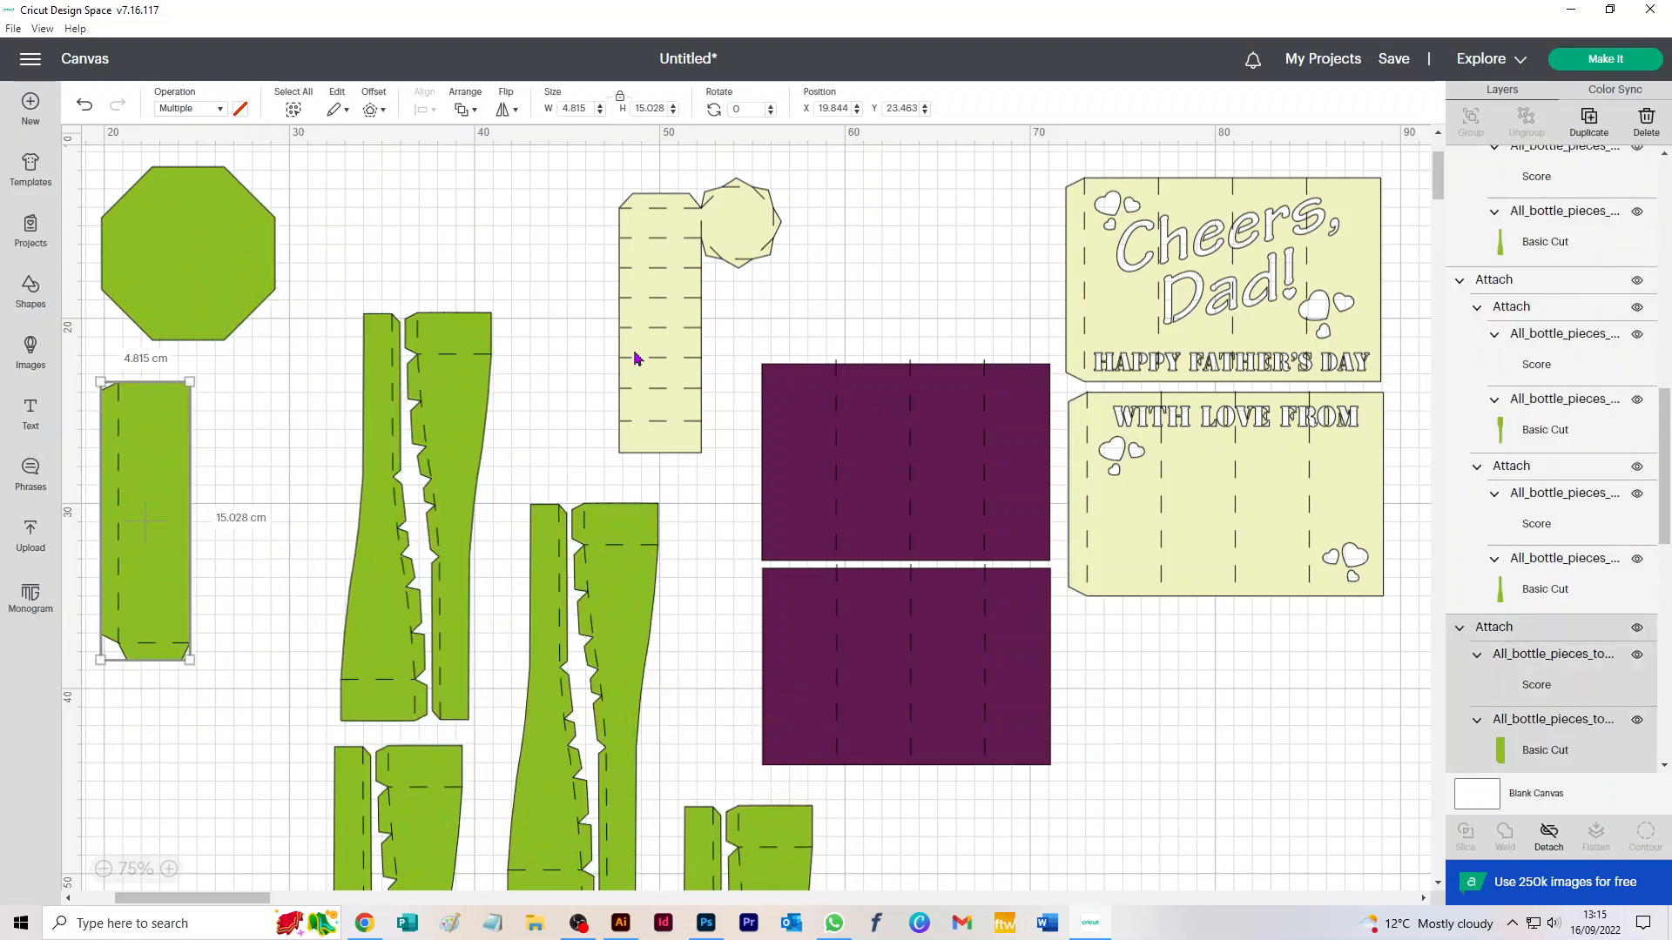
{"action": "left_click", "coordinate": [1592, 122]}
{"action": "left_click", "coordinate": [1591, 122]}
{"action": "left_click", "coordinate": [1592, 122]}
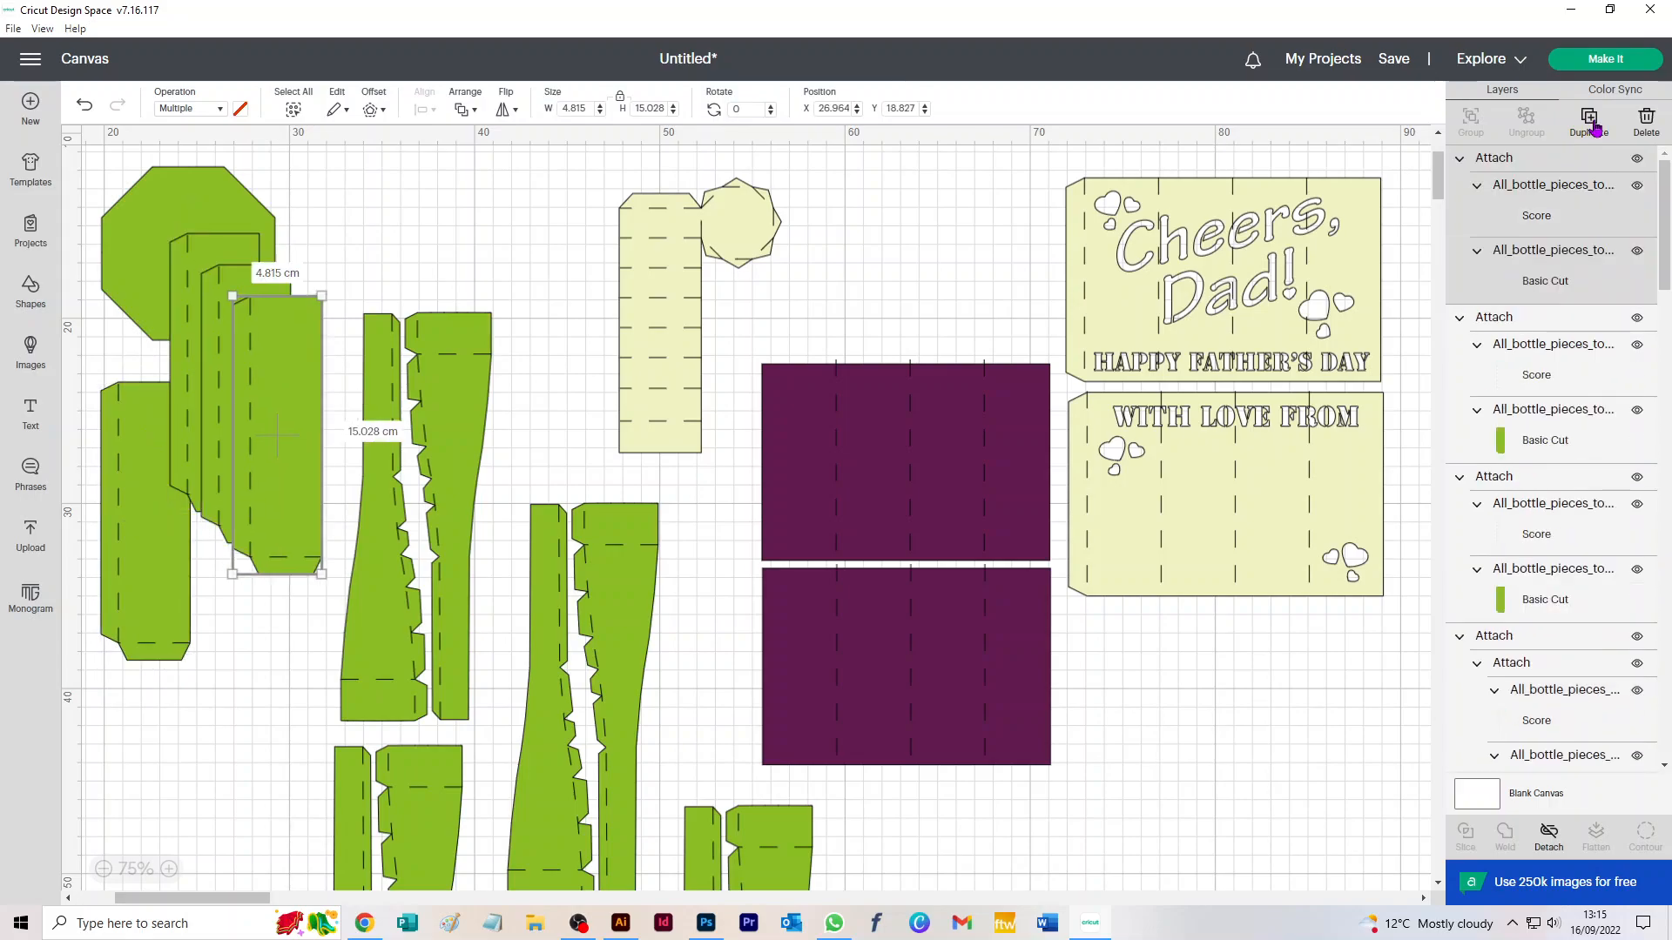
{"action": "left_click", "coordinate": [1592, 122]}
{"action": "left_click", "coordinate": [1592, 122]}
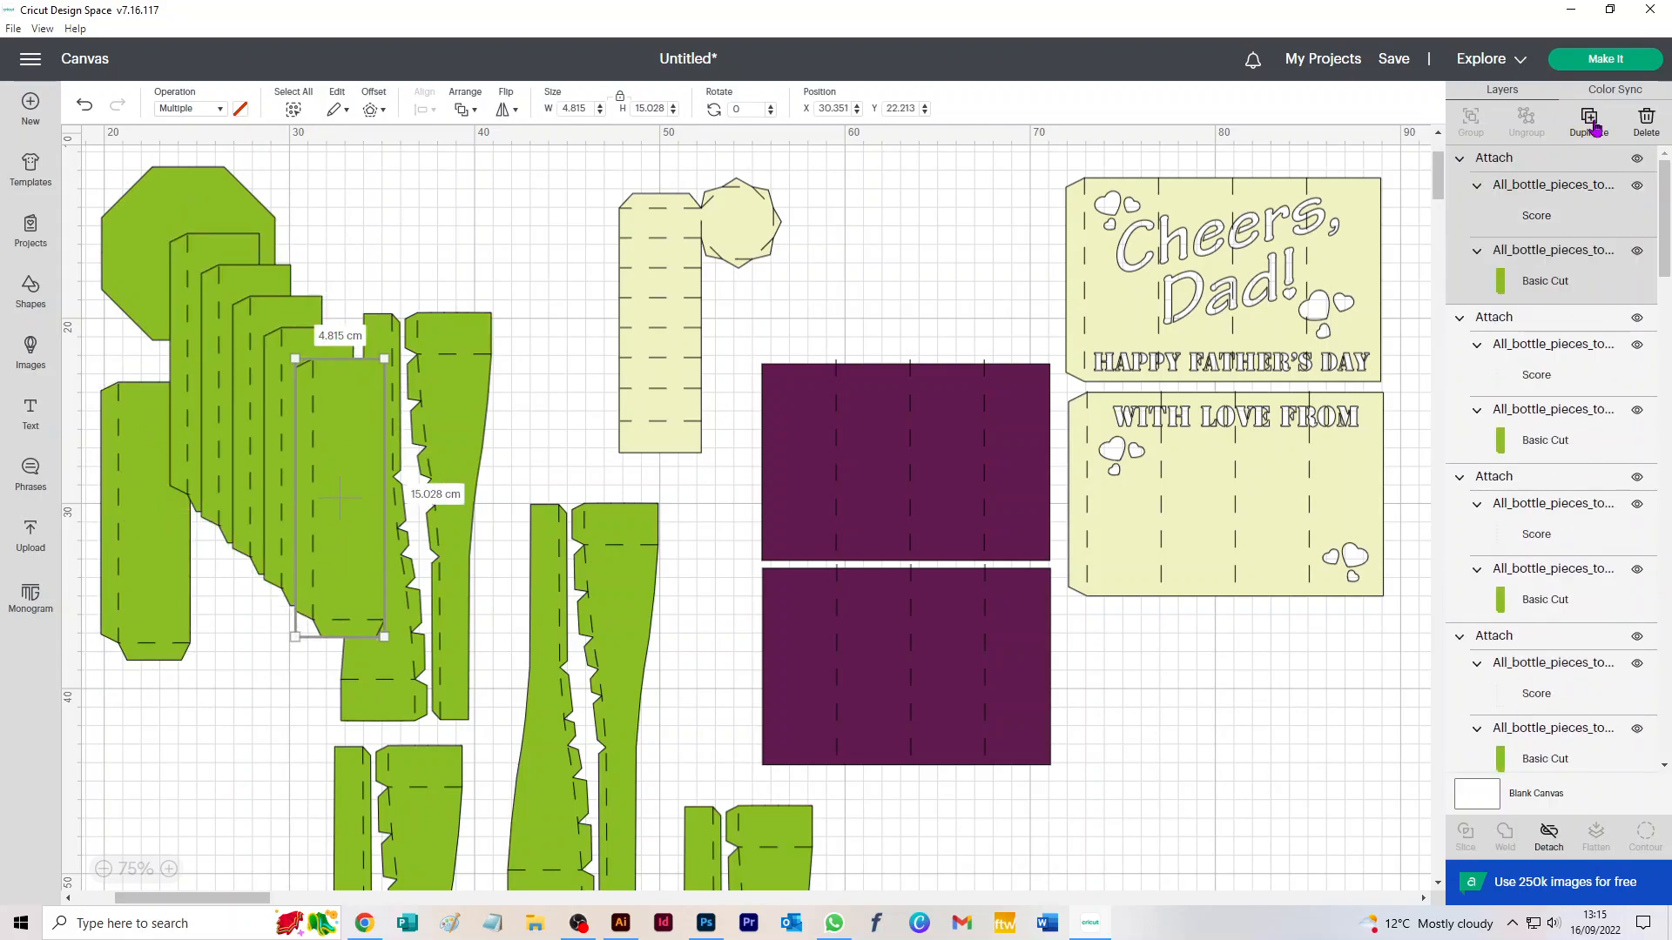
{"action": "left_click", "coordinate": [1592, 122]}
{"action": "left_click", "coordinate": [1592, 122]}
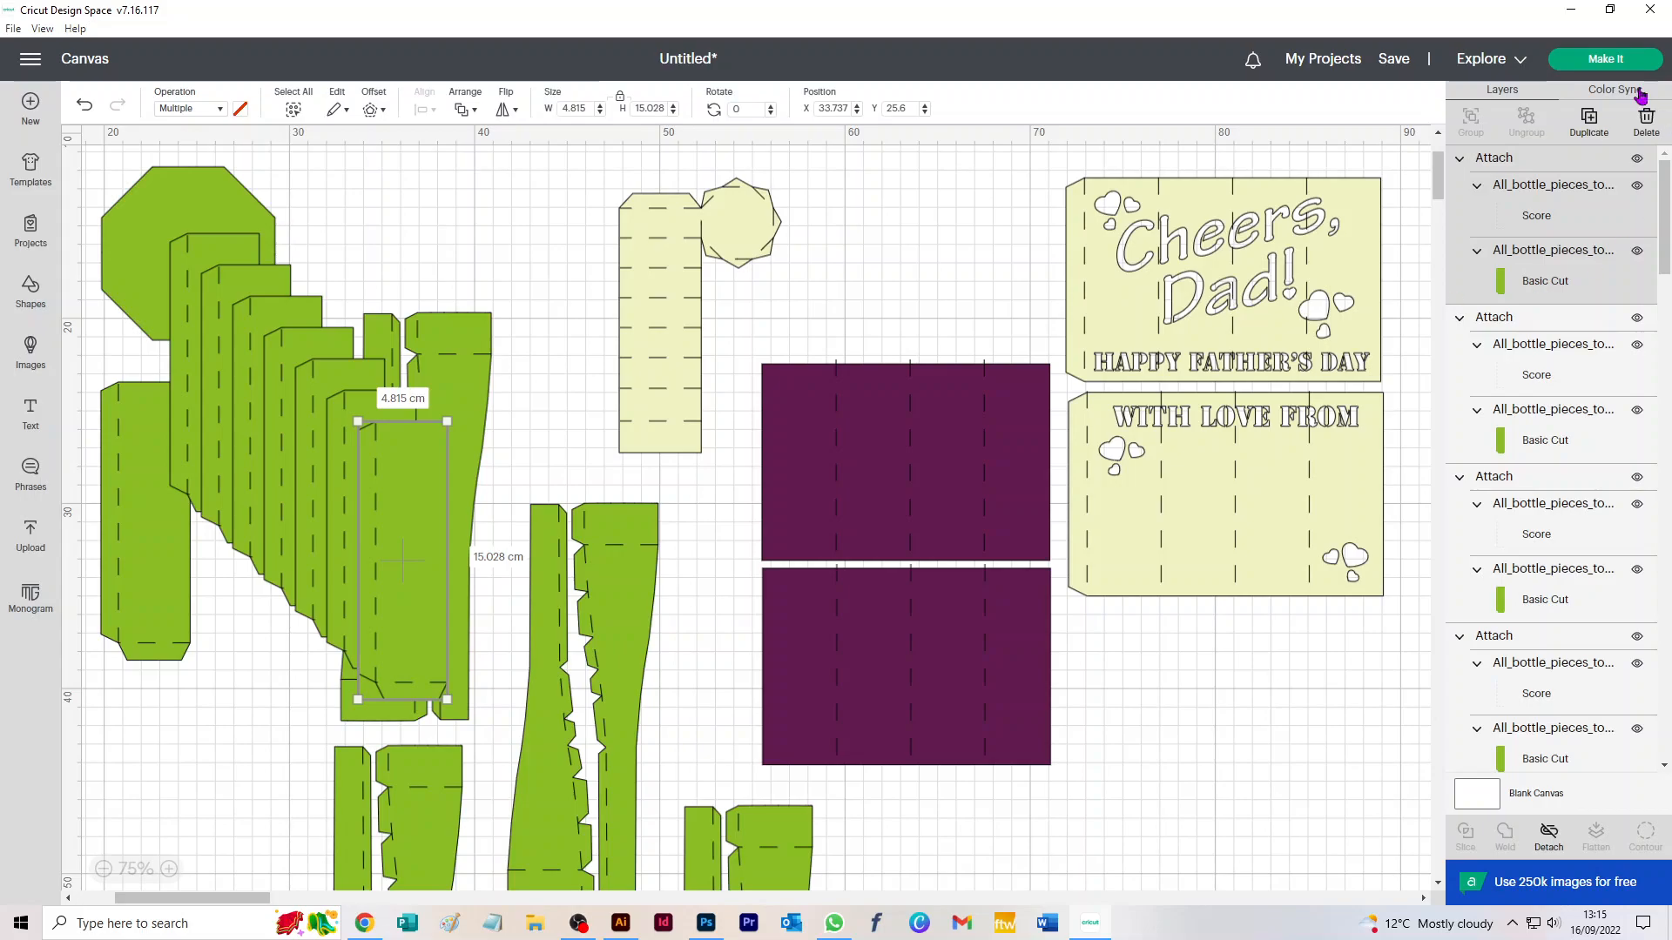
Step: Open the mat preparation and rearrange the cream mat, stacking the two text panels with the narrow scored strip beside them
{"action": "left_click", "coordinate": [1599, 61]}
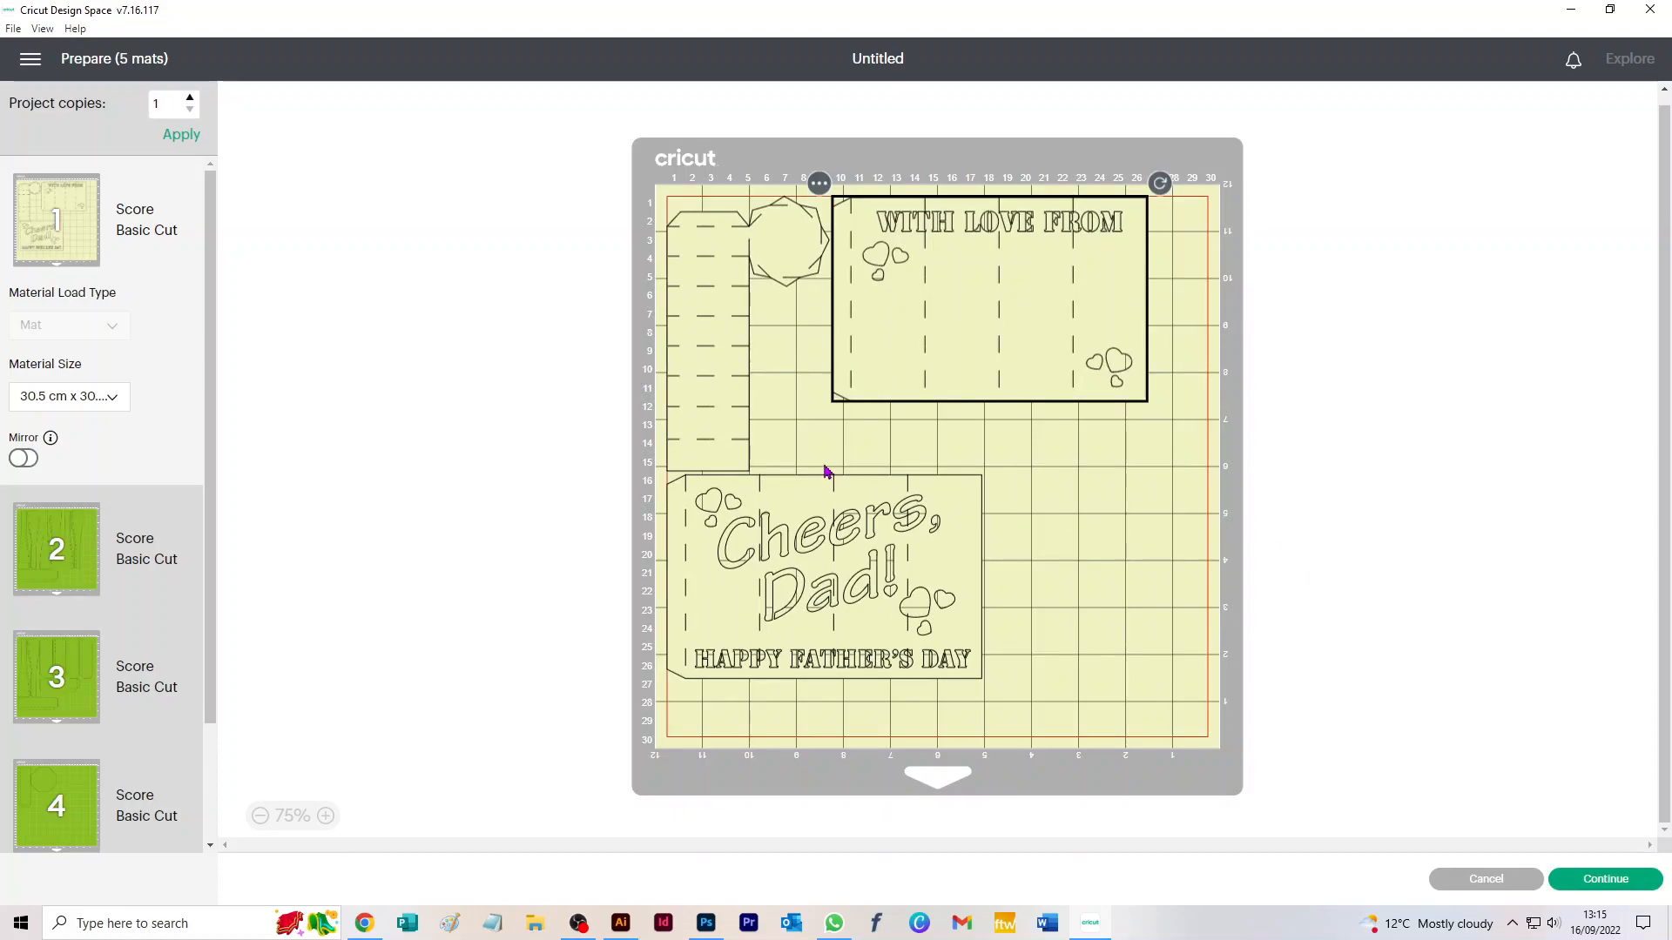
{"action": "left_click_drag", "start_coordinate": [709, 283], "coordinate": [1094, 506]}
{"action": "left_click_drag", "start_coordinate": [1008, 317], "coordinate": [824, 265]}
{"action": "left_click_drag", "start_coordinate": [834, 558], "coordinate": [833, 494]}
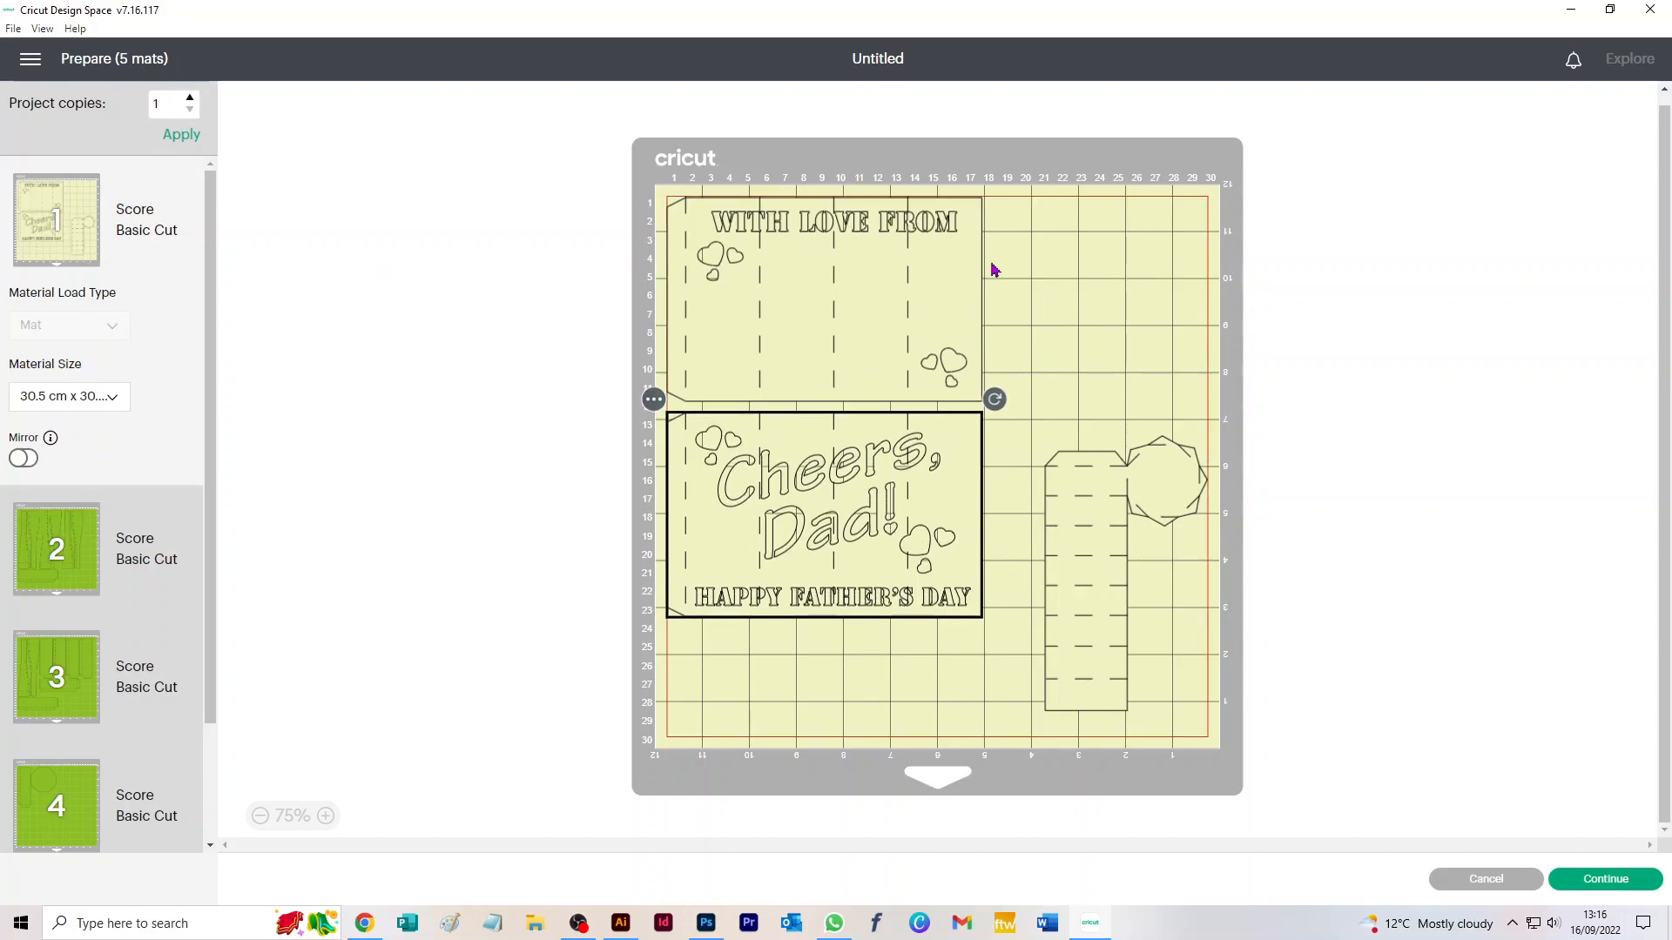
{"action": "left_click_drag", "start_coordinate": [1086, 567], "coordinate": [1039, 400]}
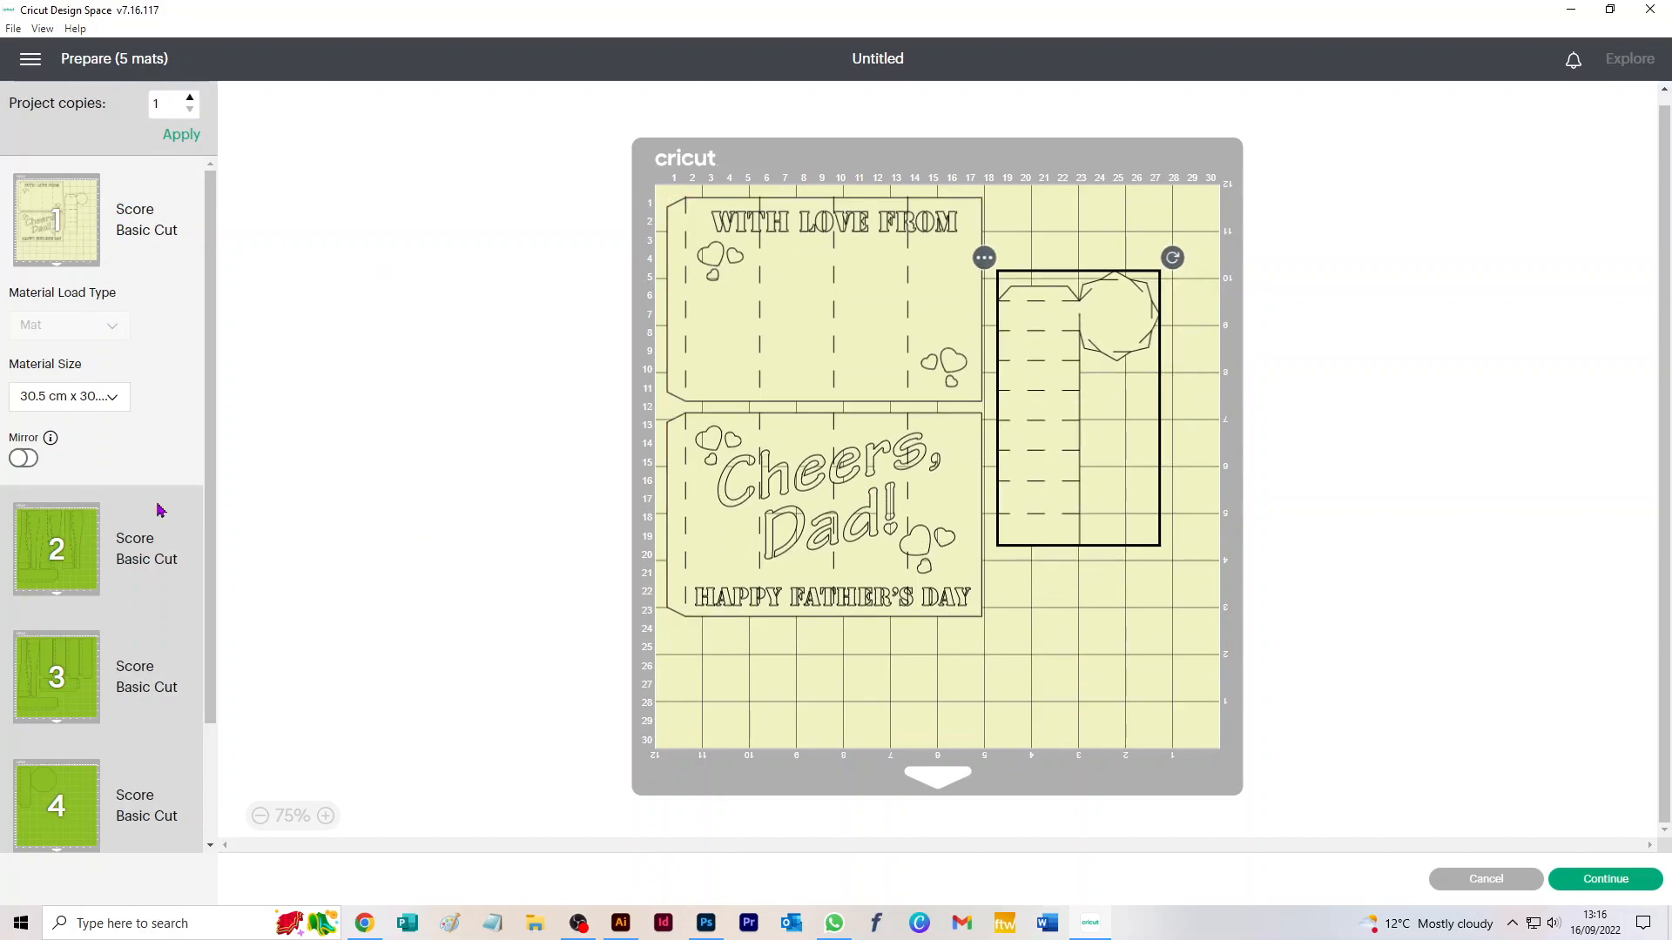
Step: Set the cream mat's material size to 21 cm x 29.7 cm (A4) and review green mats 3 and 5
{"action": "left_click", "coordinate": [98, 402]}
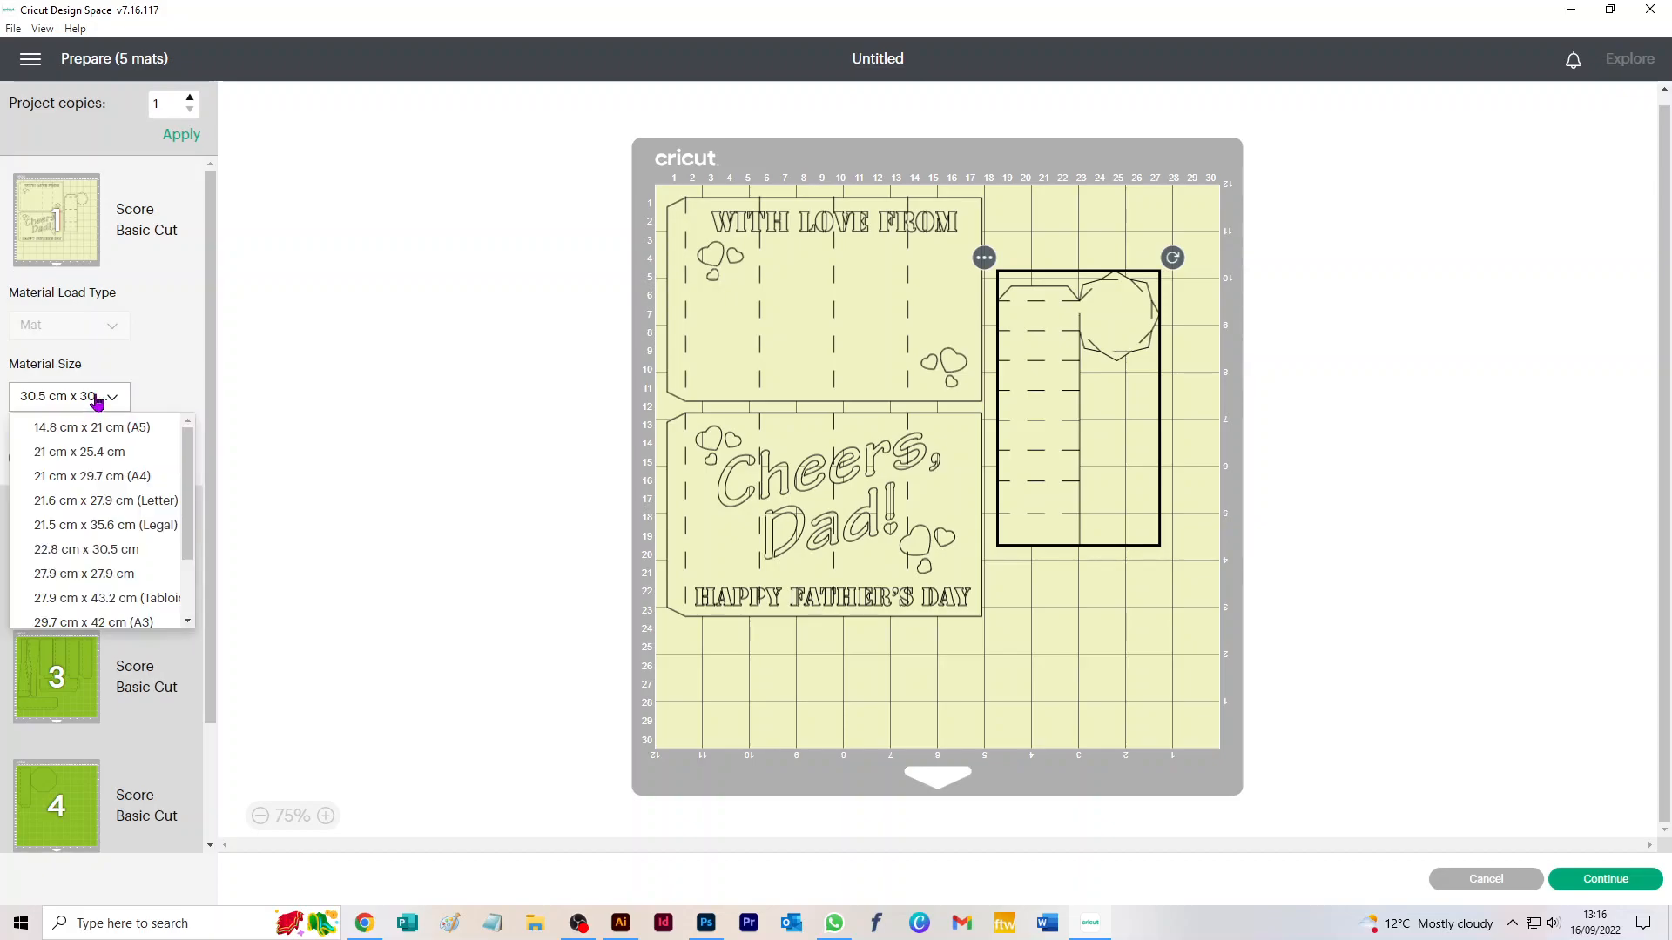
{"action": "left_click", "coordinate": [98, 476]}
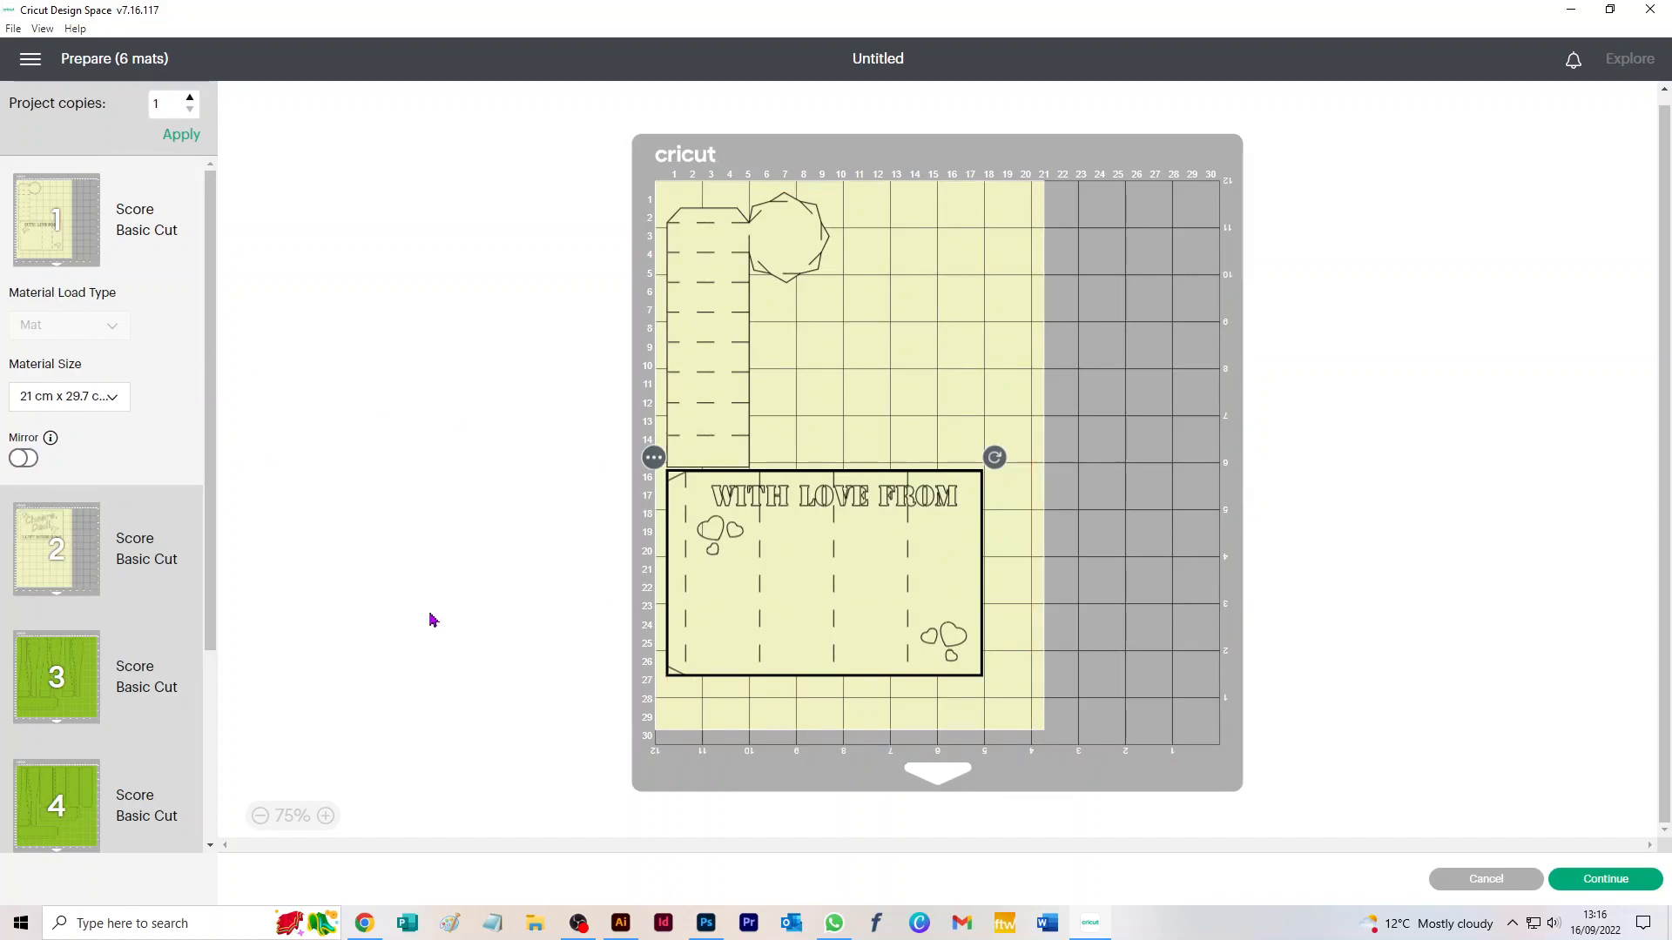
{"action": "scroll", "coordinate": [42, 671], "scroll_direction": "down", "scroll_amount": 2}
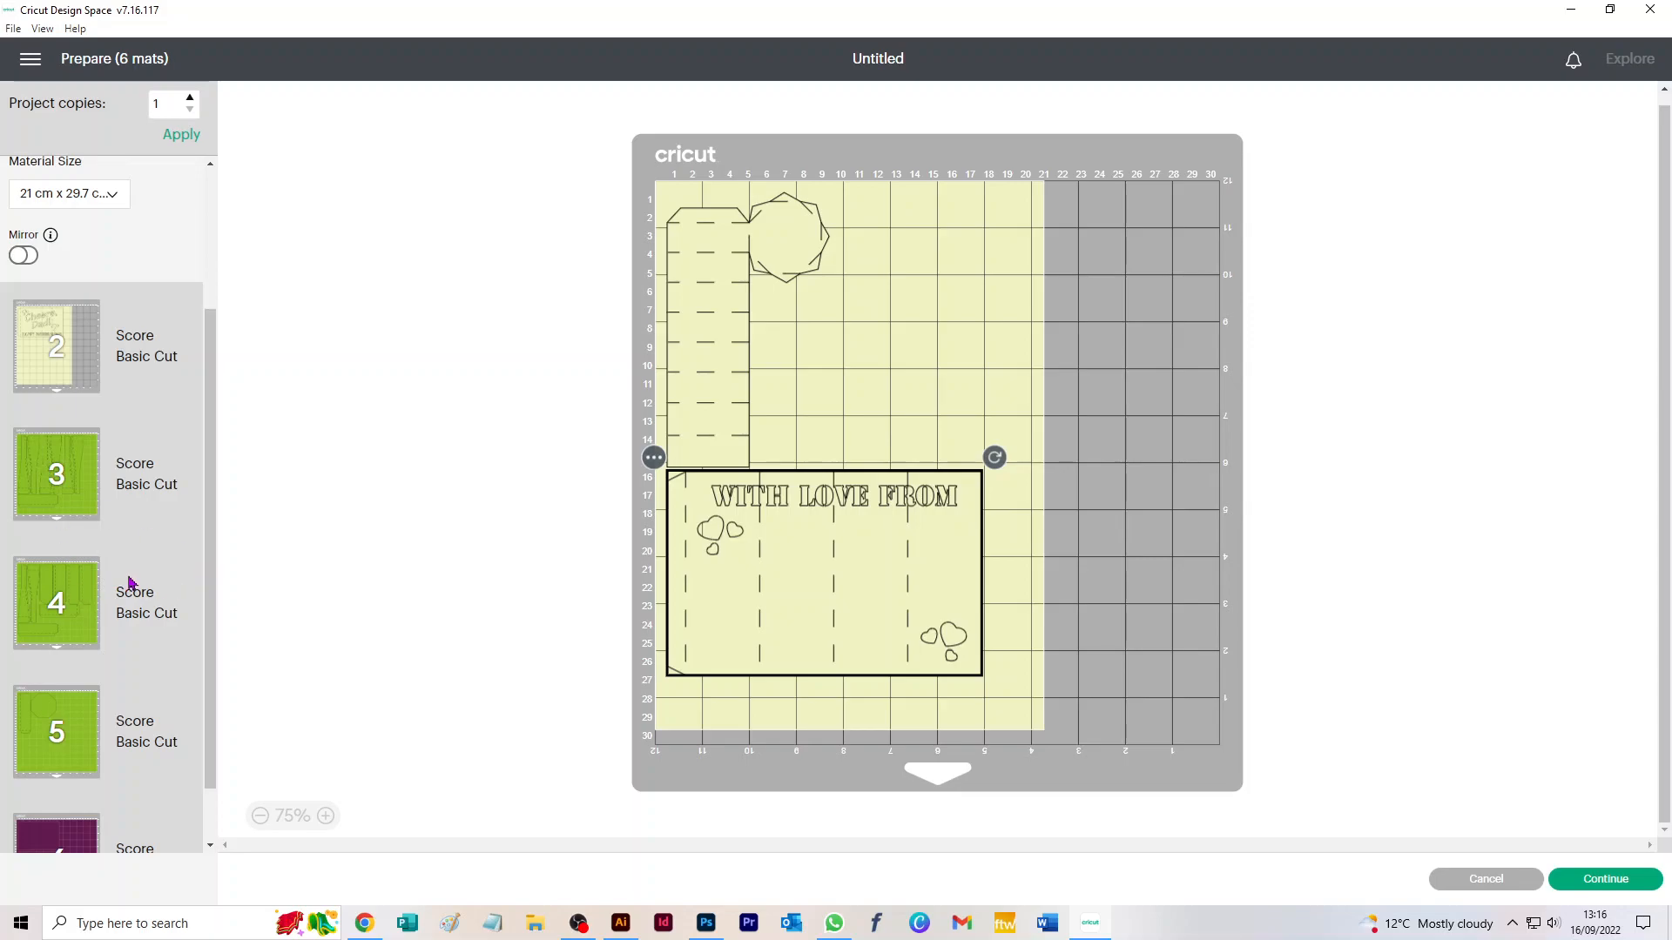
{"action": "left_click", "coordinate": [40, 489]}
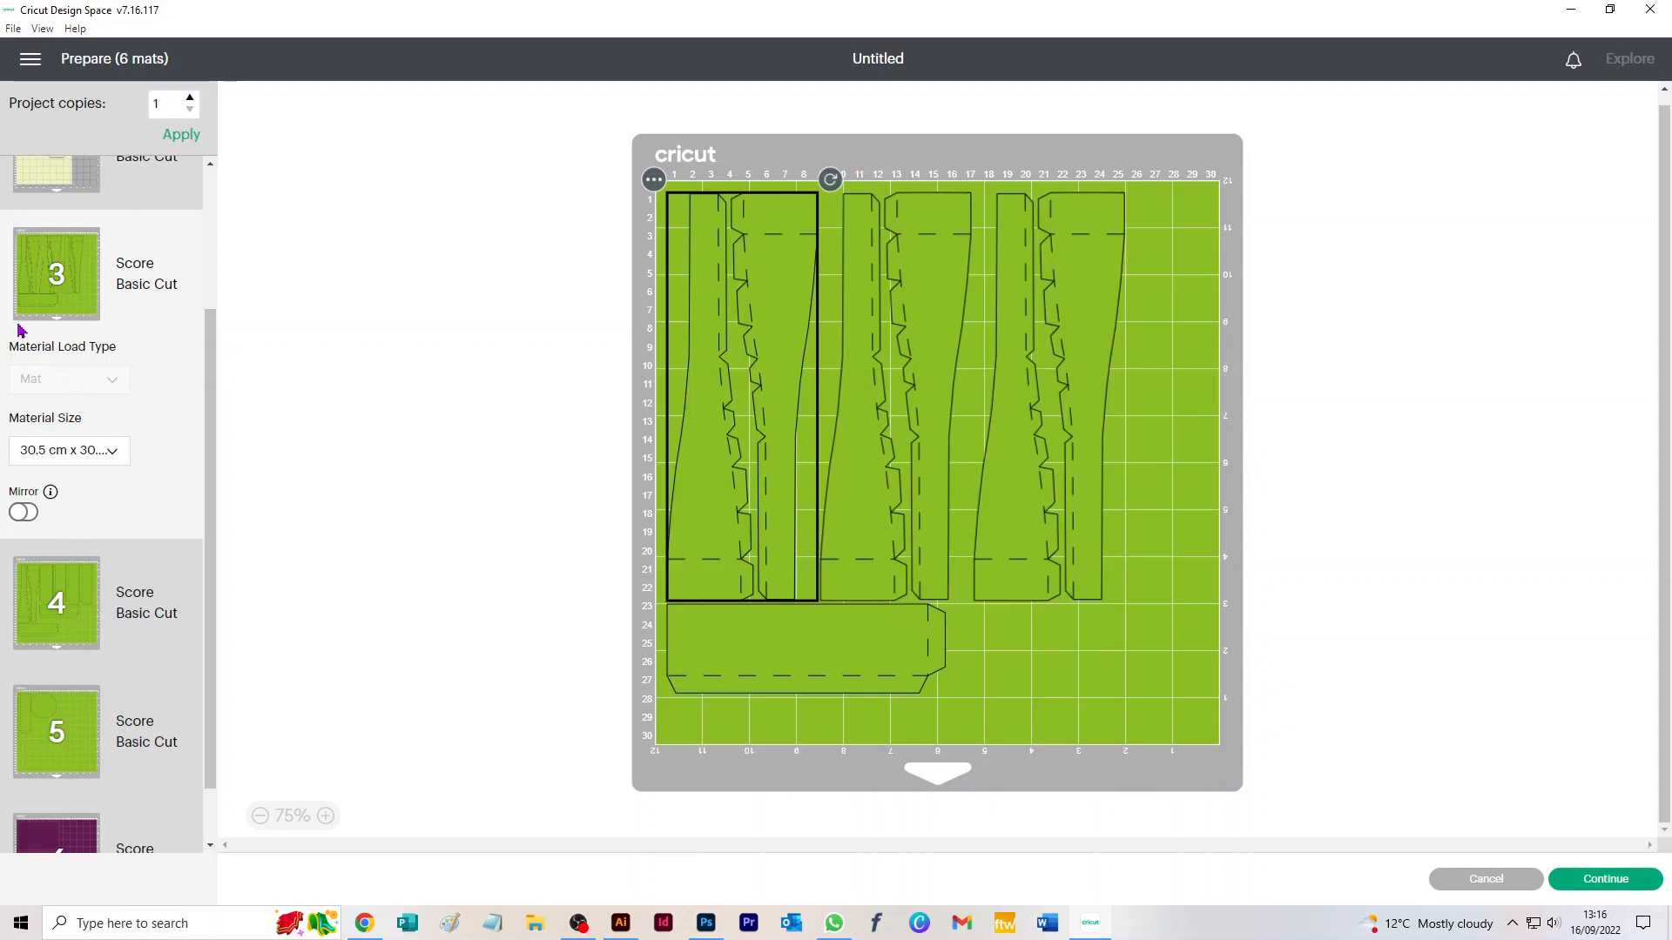
{"action": "left_click", "coordinate": [69, 735]}
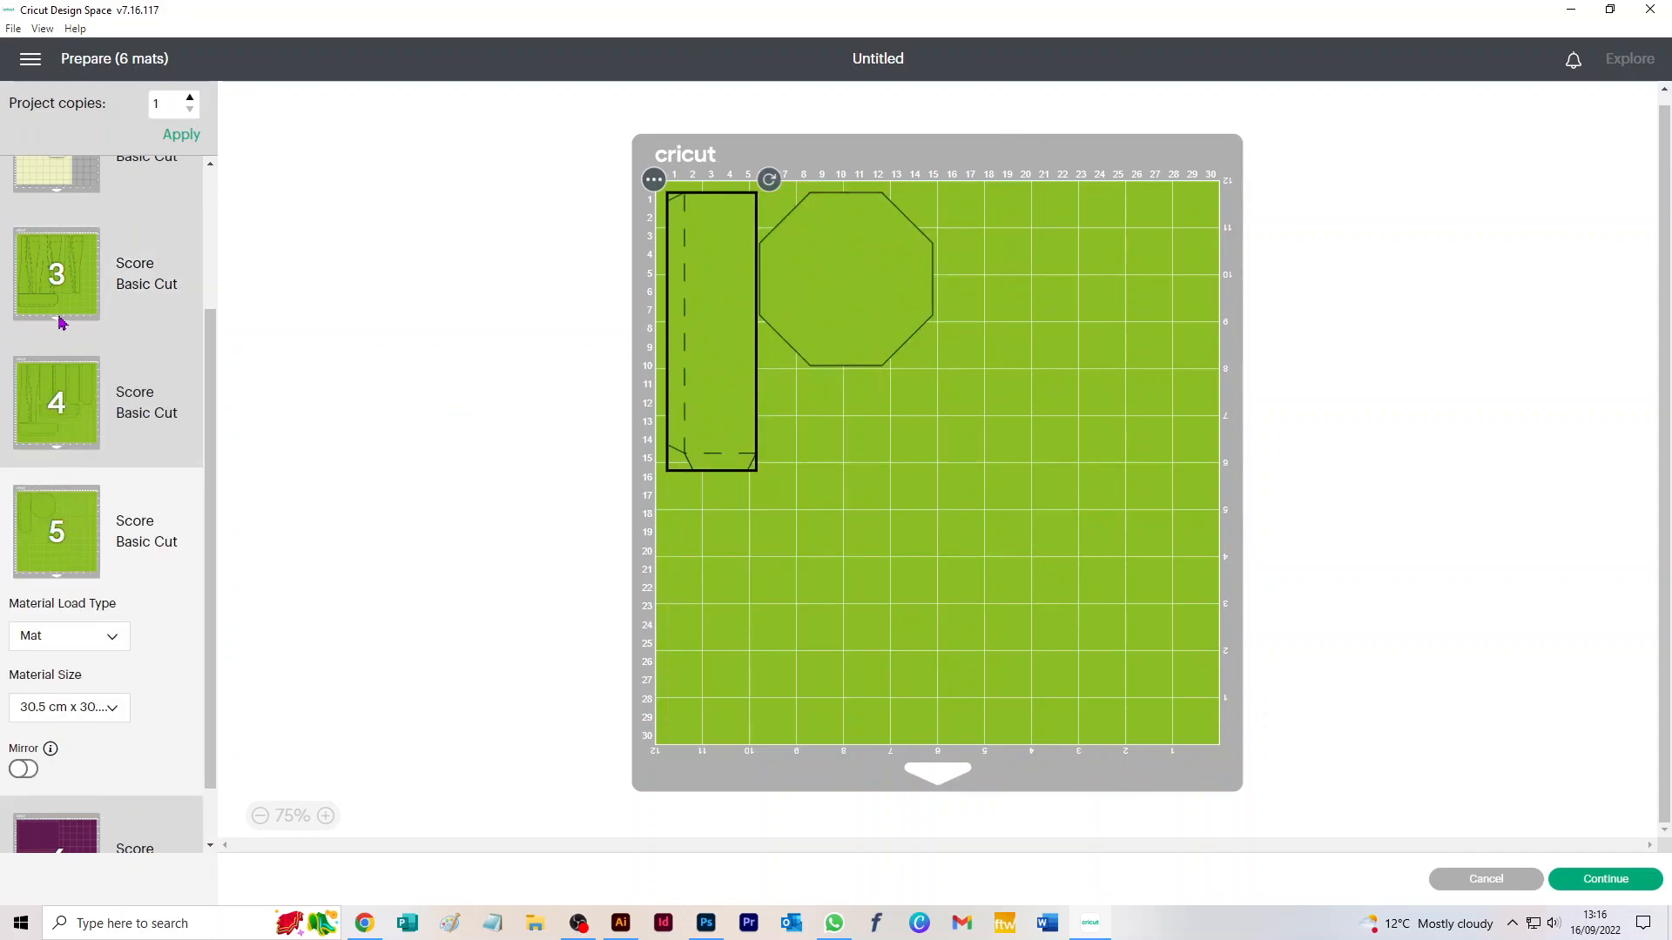
Step: On mat 3, rotate the green rectangle upright and place it along the edge beside the tapered pieces
{"action": "left_click", "coordinate": [61, 280]}
{"action": "left_click", "coordinate": [873, 661]}
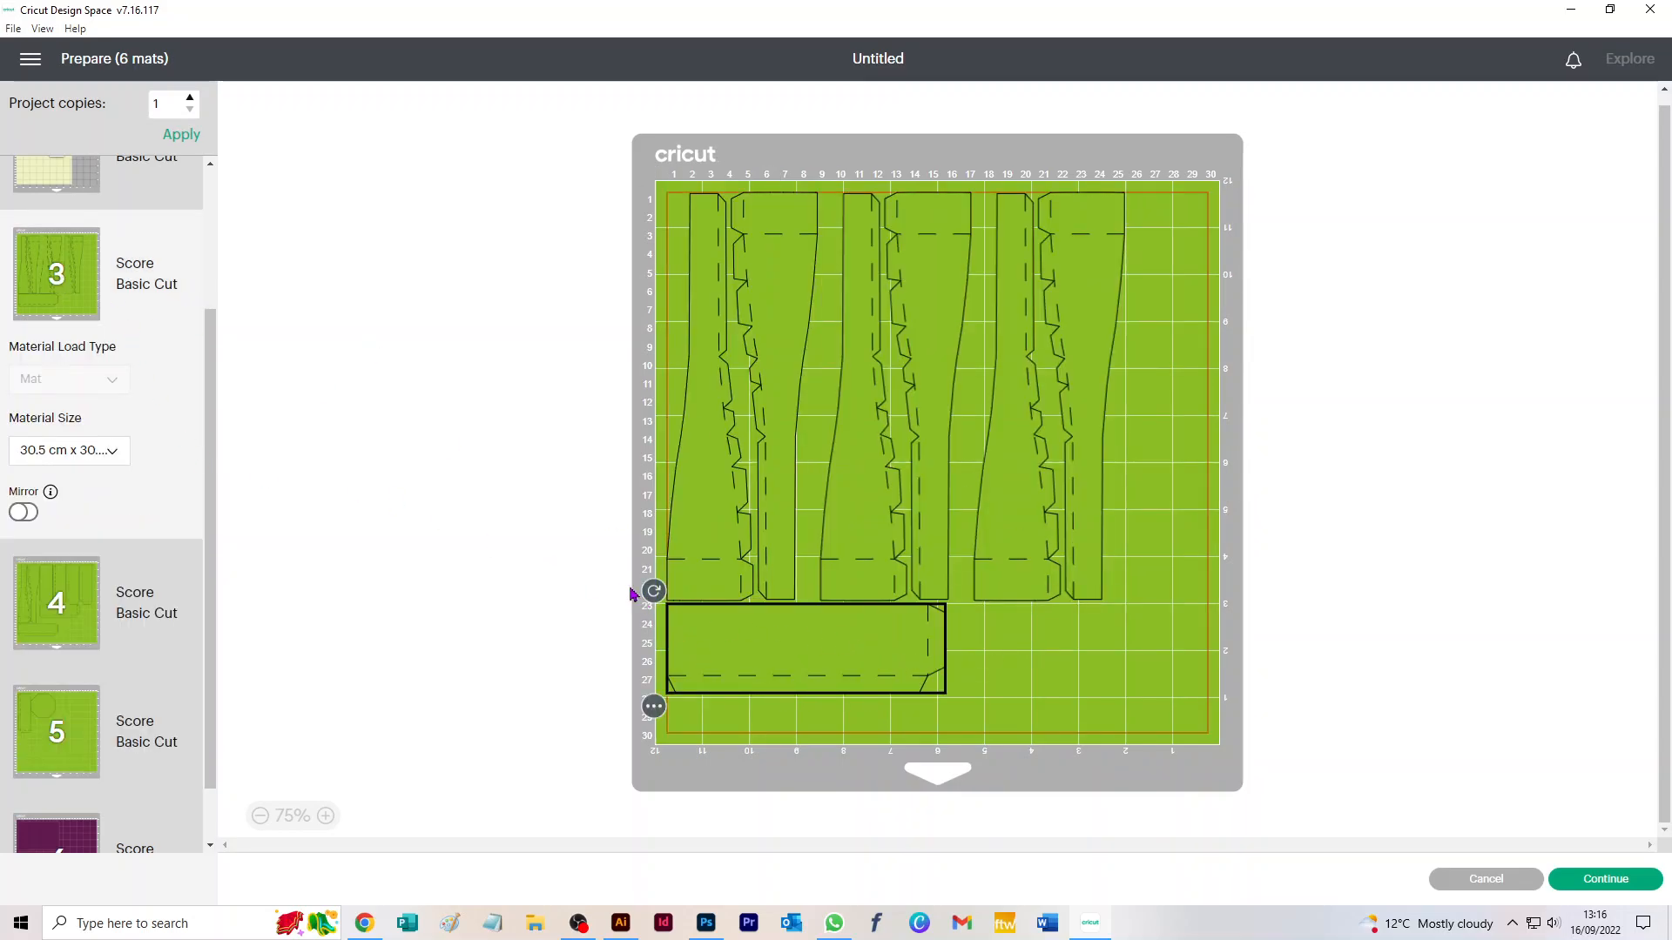
{"action": "left_click_drag", "start_coordinate": [654, 591], "coordinate": [865, 496]}
{"action": "left_click_drag", "start_coordinate": [816, 653], "coordinate": [1197, 547]}
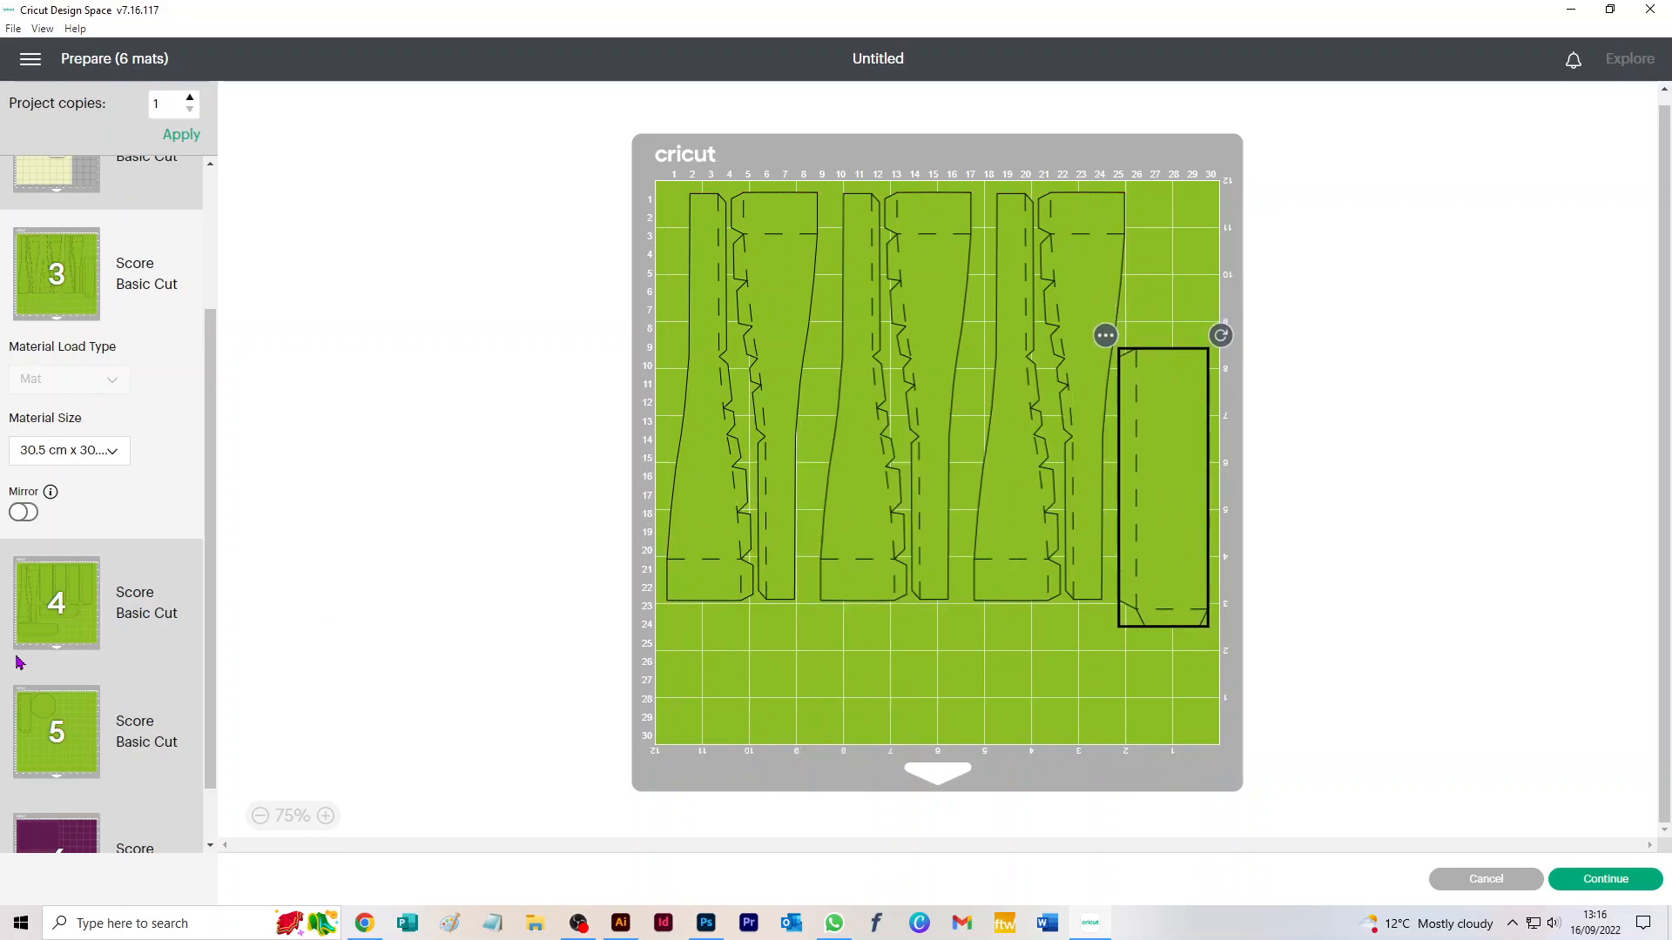
Step: Move the green rectangle from mat 5 onto mat 3
{"action": "left_click", "coordinate": [63, 736]}
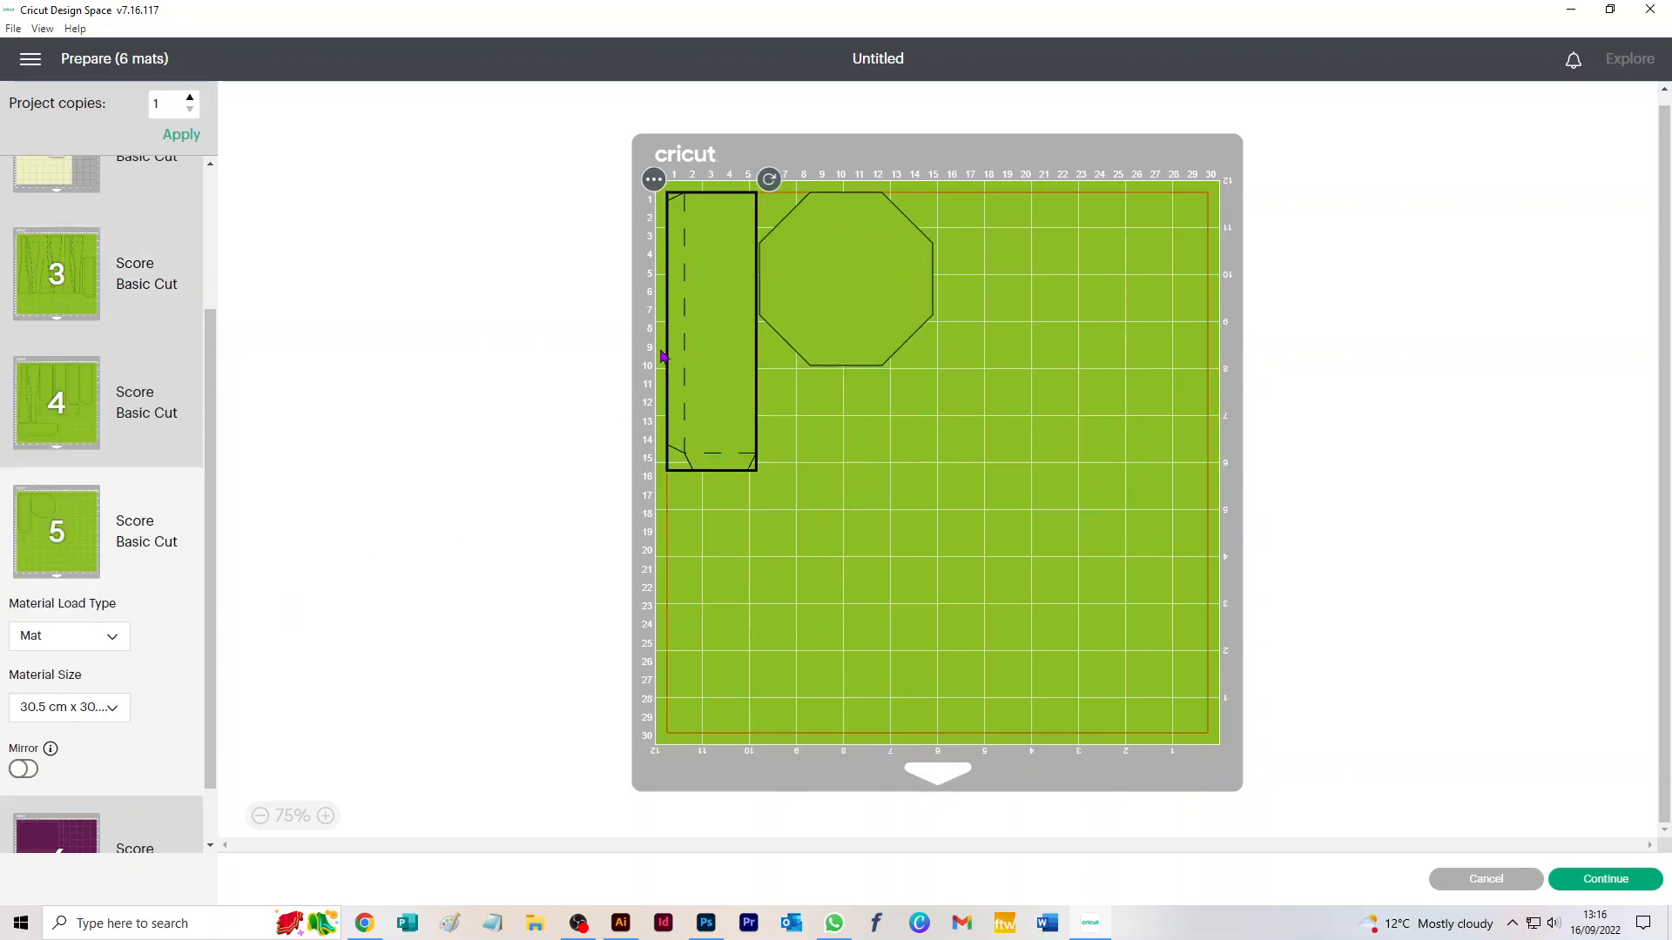
{"action": "left_click", "coordinate": [653, 180]}
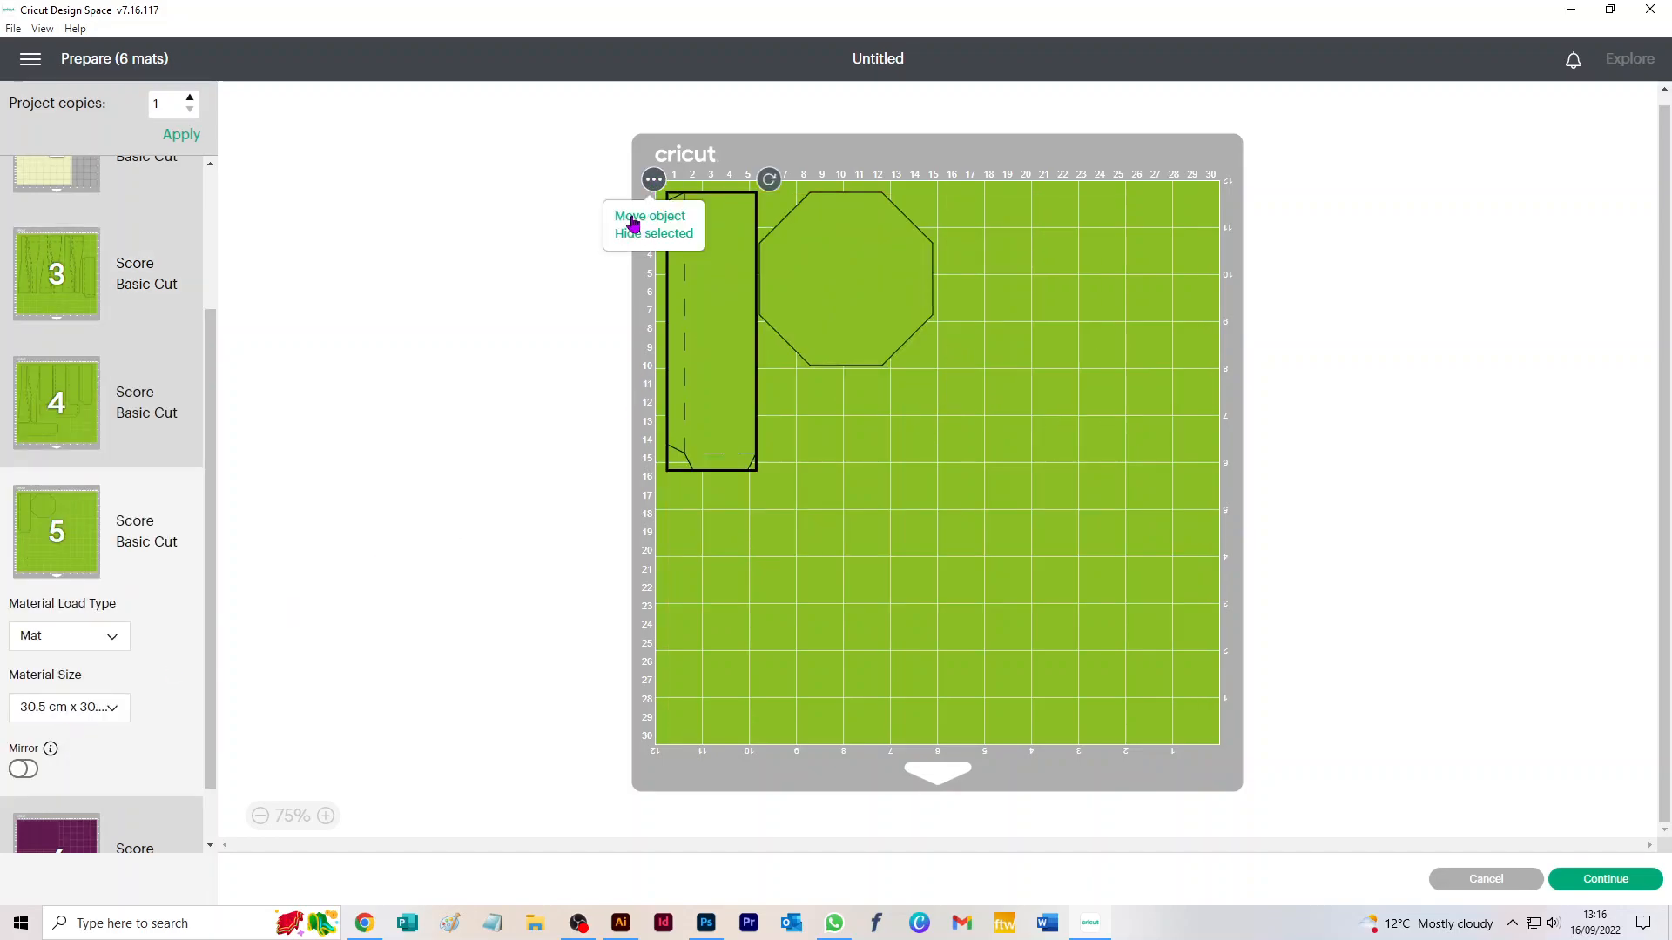
{"action": "left_click", "coordinate": [635, 219]}
{"action": "left_click", "coordinate": [819, 233]}
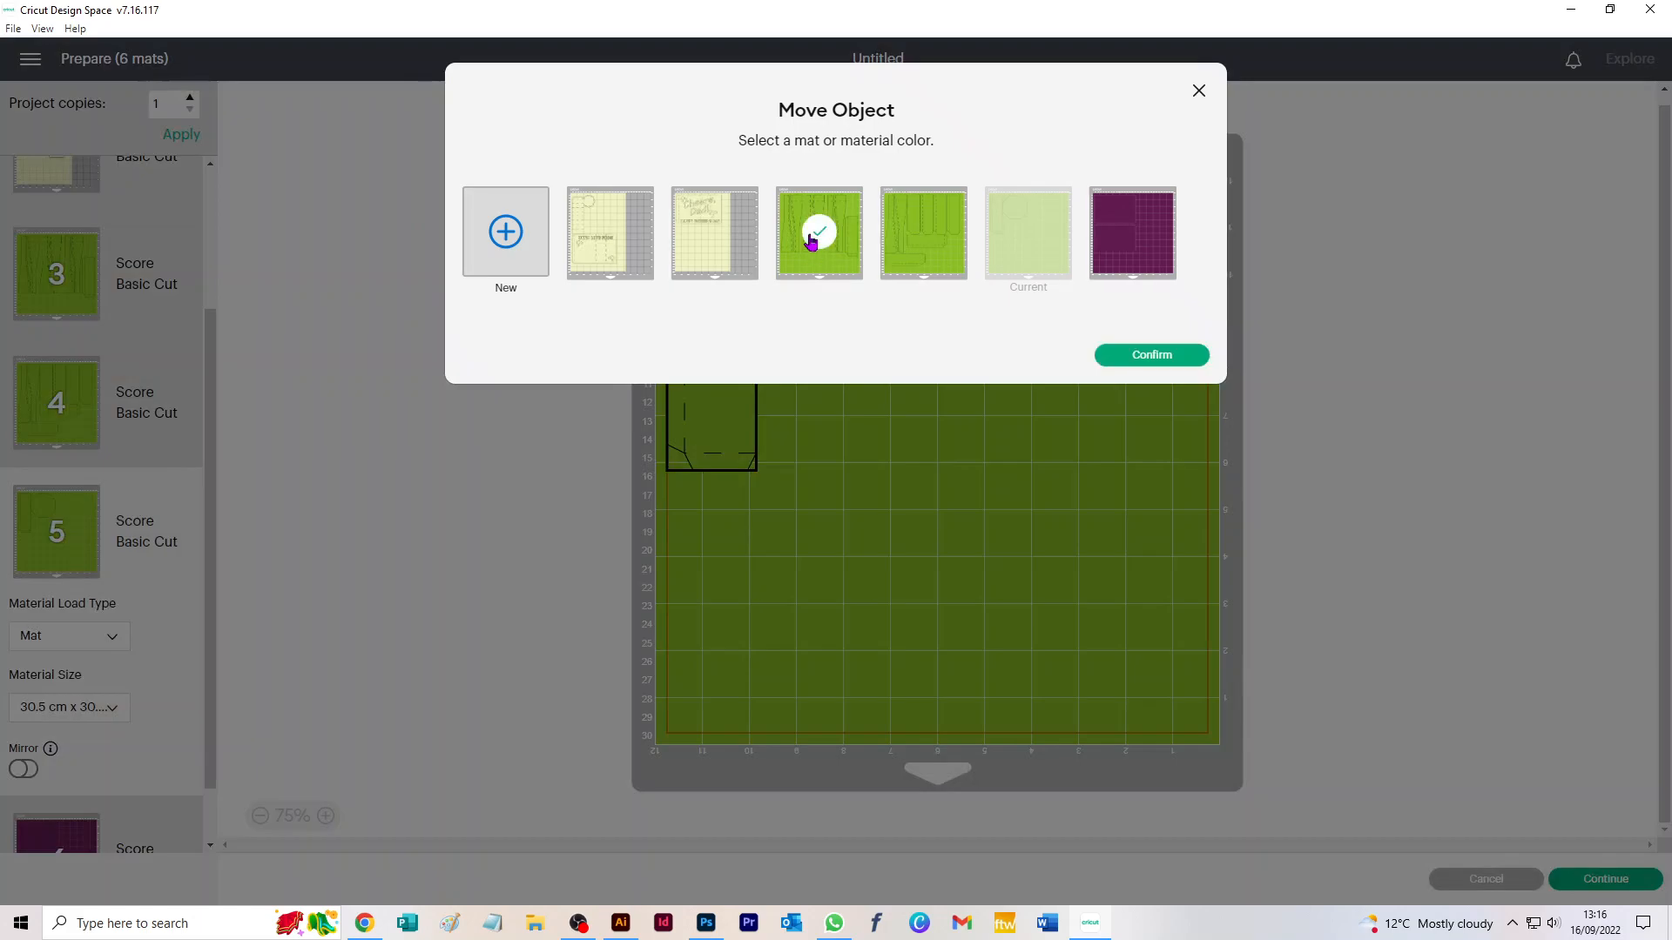
{"action": "left_click", "coordinate": [1180, 362]}
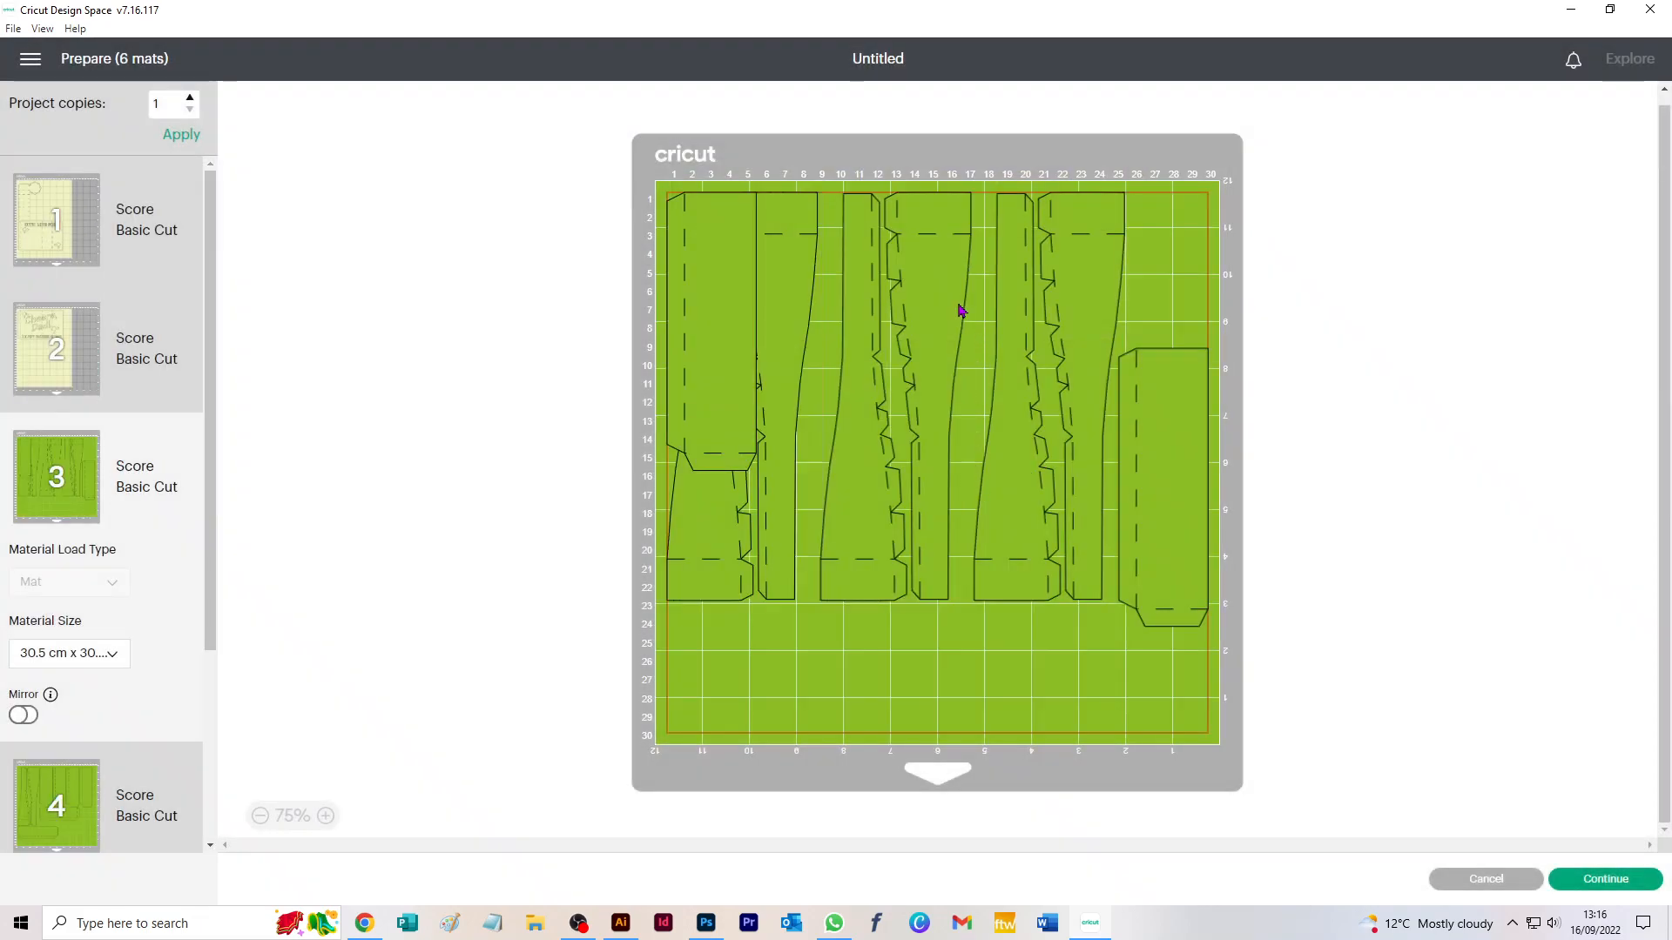
Step: Rotate the newly moved rectangle to lie horizontally and place it in the free space below the tapered pieces on mat 3
{"action": "left_click_drag", "start_coordinate": [709, 306], "coordinate": [792, 543]}
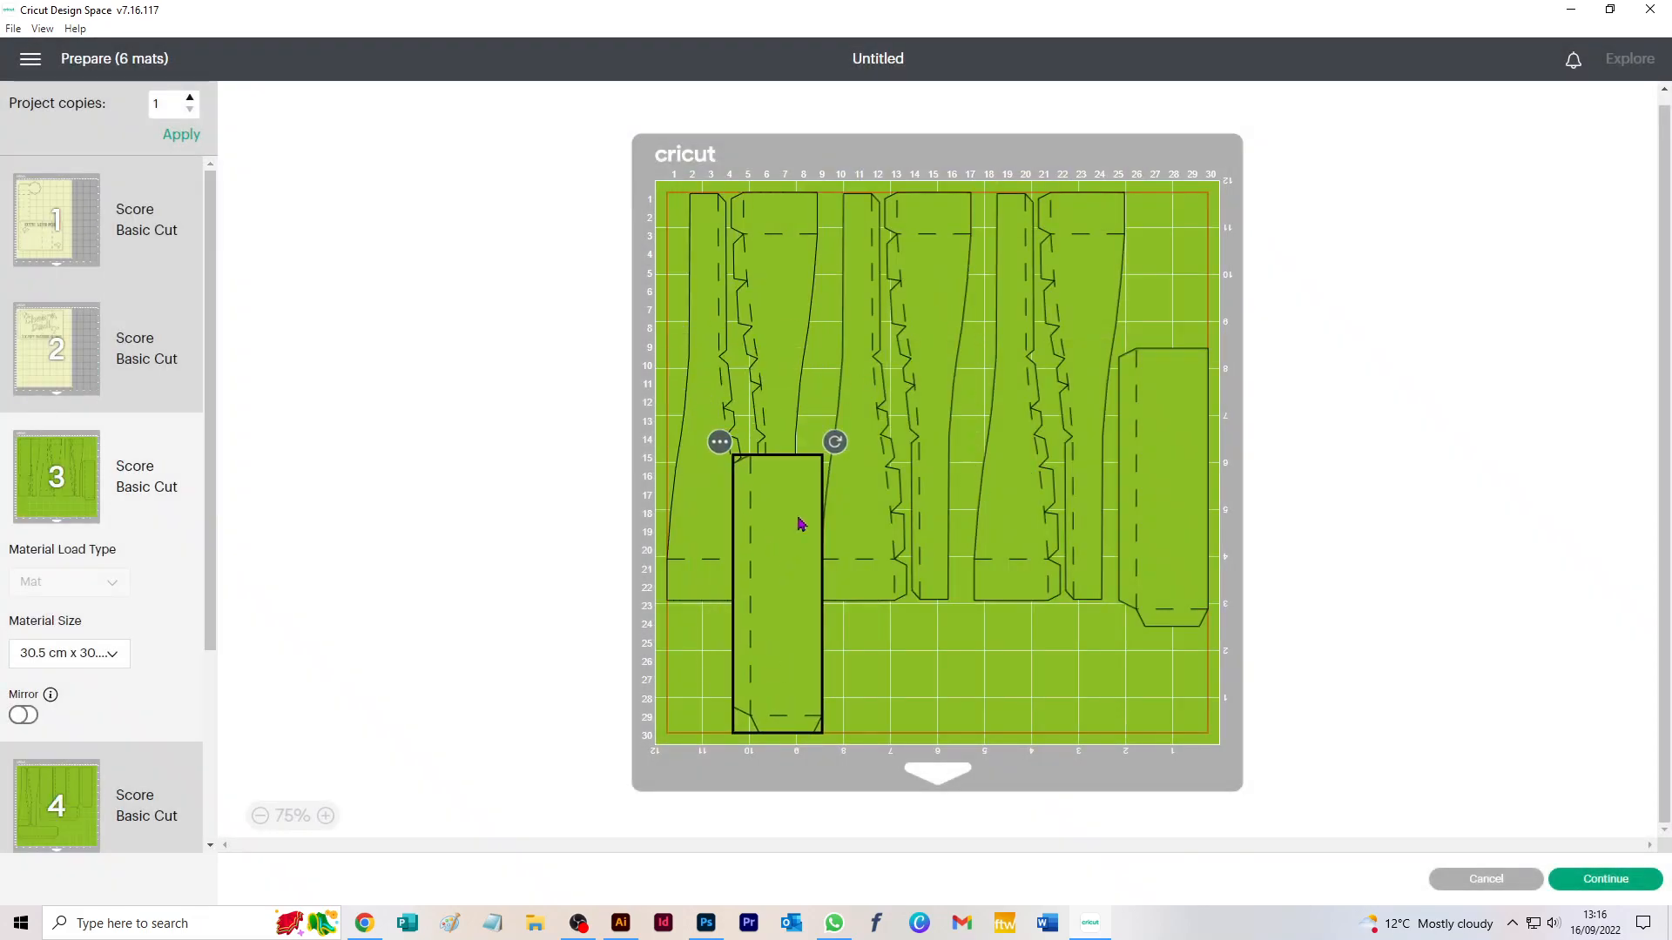
{"action": "left_click_drag", "start_coordinate": [837, 445], "coordinate": [606, 509]}
{"action": "left_click_drag", "start_coordinate": [779, 600], "coordinate": [762, 702]}
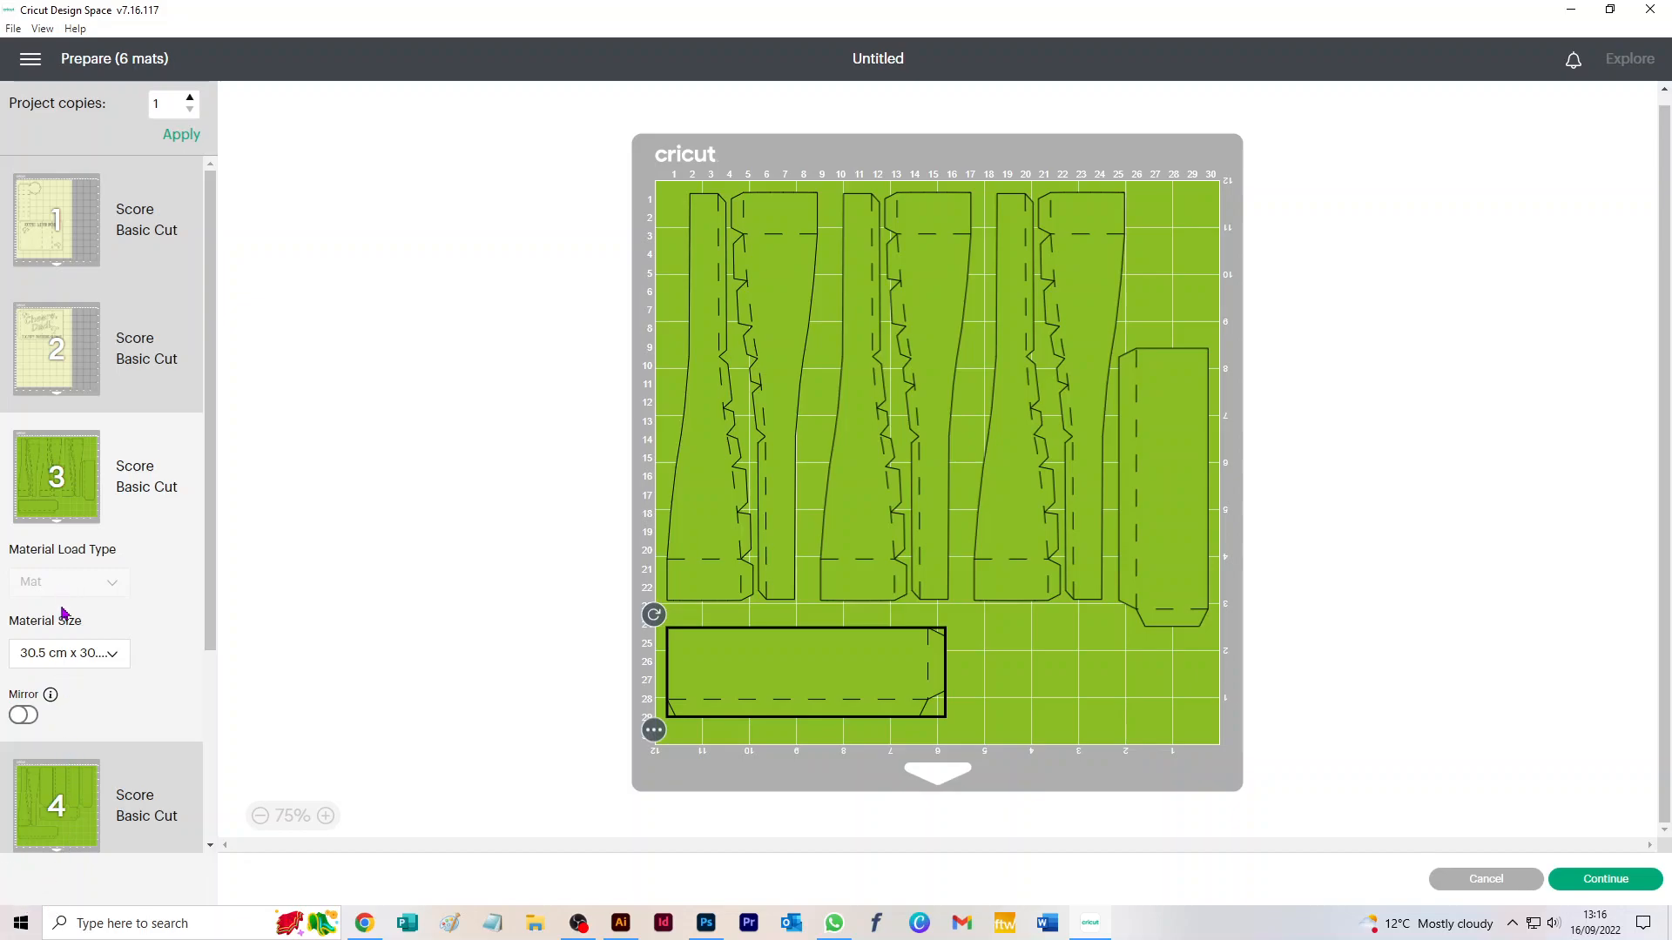
Step: Move the green octagon from mat 5 onto mat 4 and place it in the free corner below the rectangles
{"action": "scroll", "coordinate": [85, 778], "scroll_direction": "down", "scroll_amount": 3}
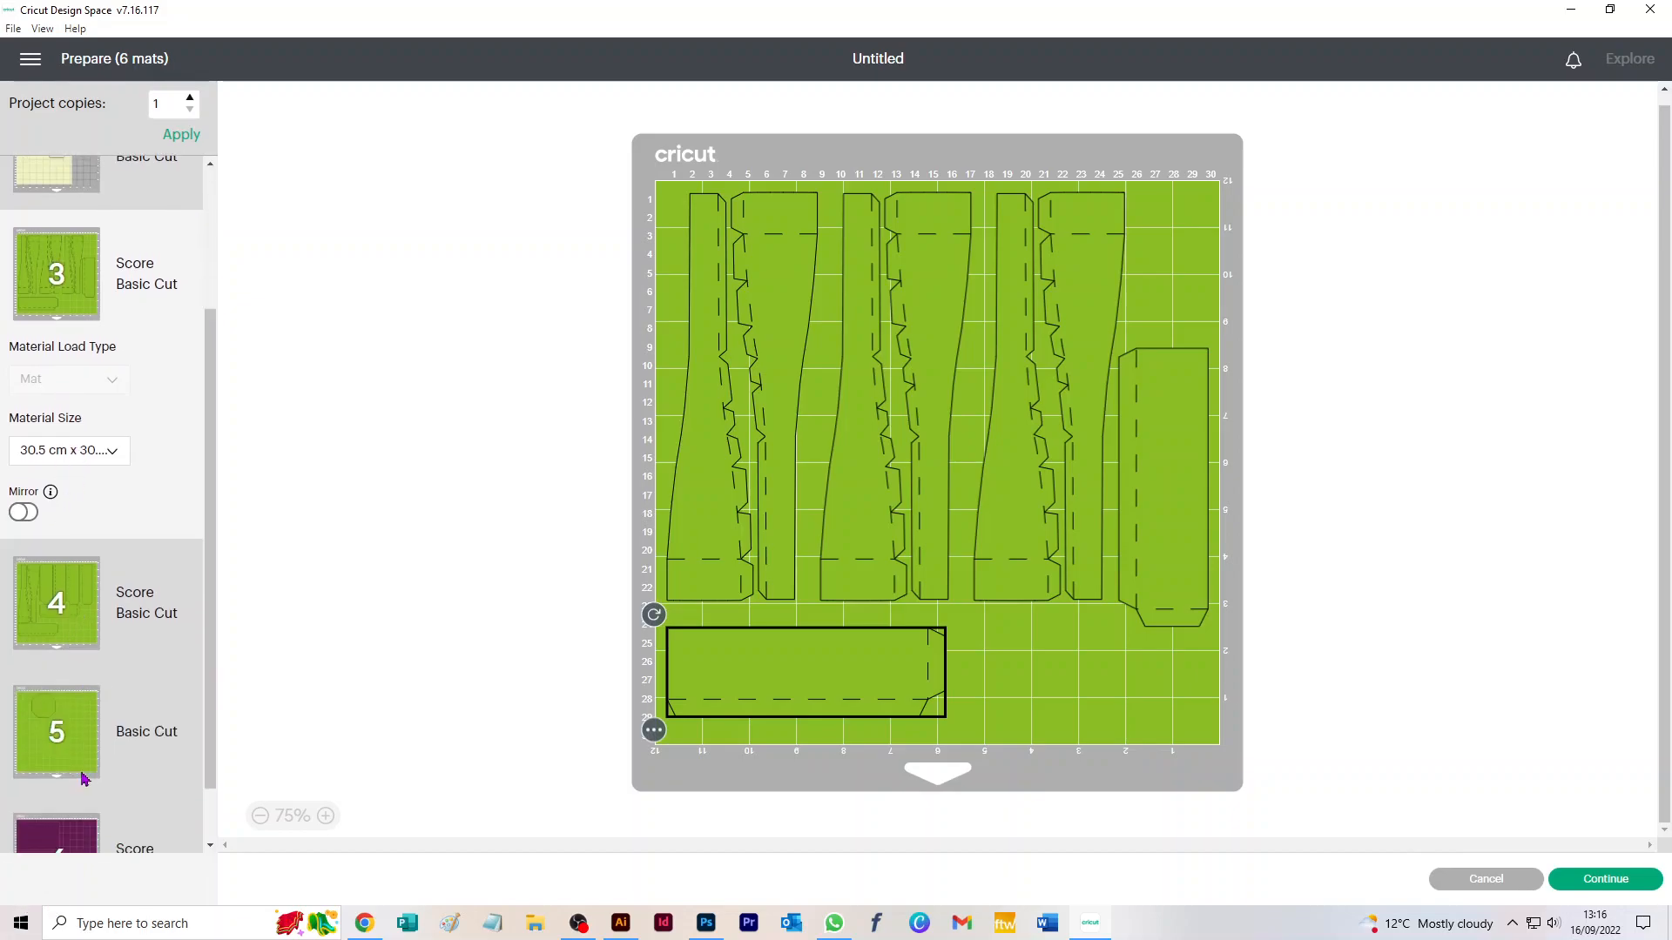
{"action": "left_click", "coordinate": [65, 715]}
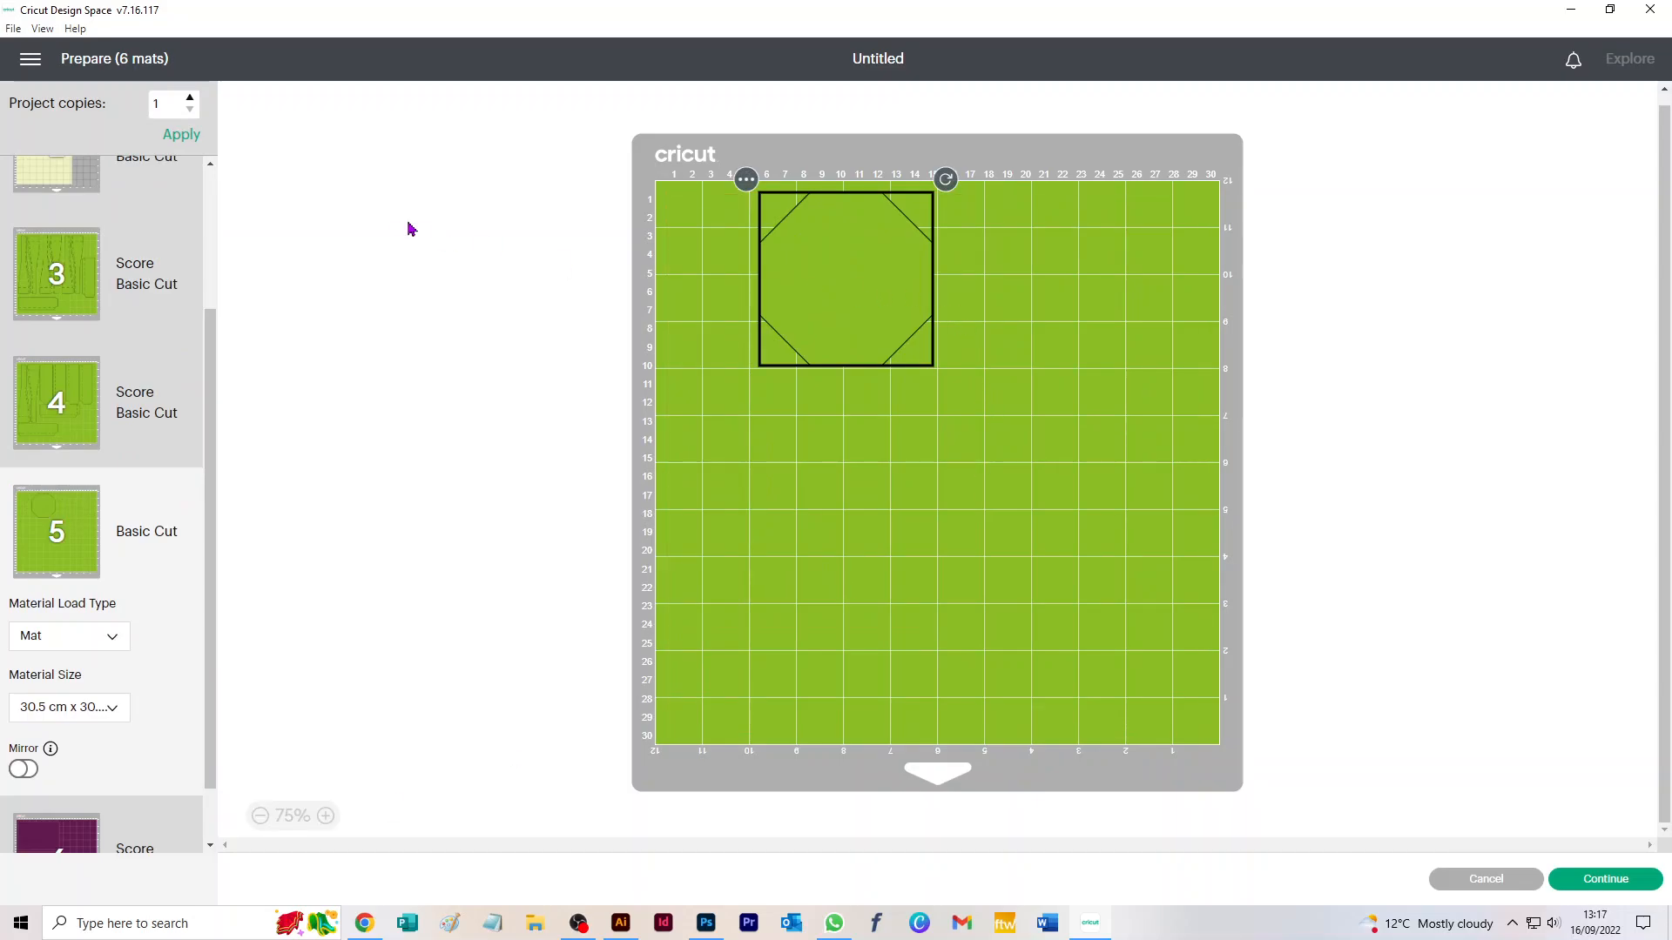
{"action": "left_click", "coordinate": [746, 179]}
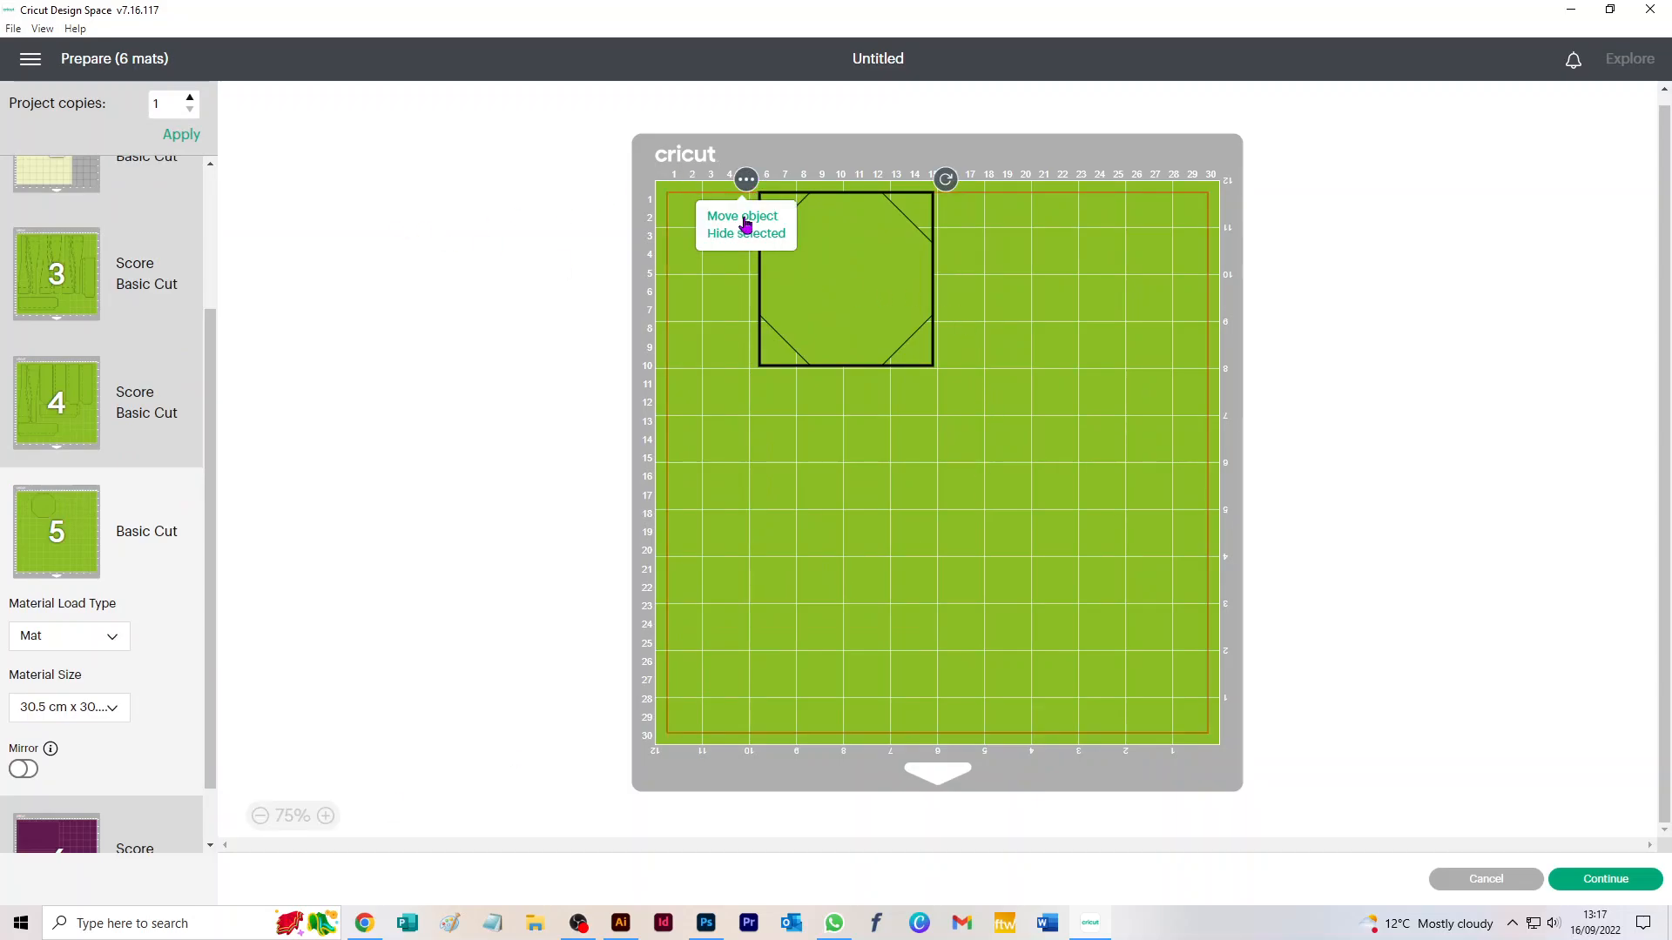
{"action": "left_click", "coordinate": [744, 217]}
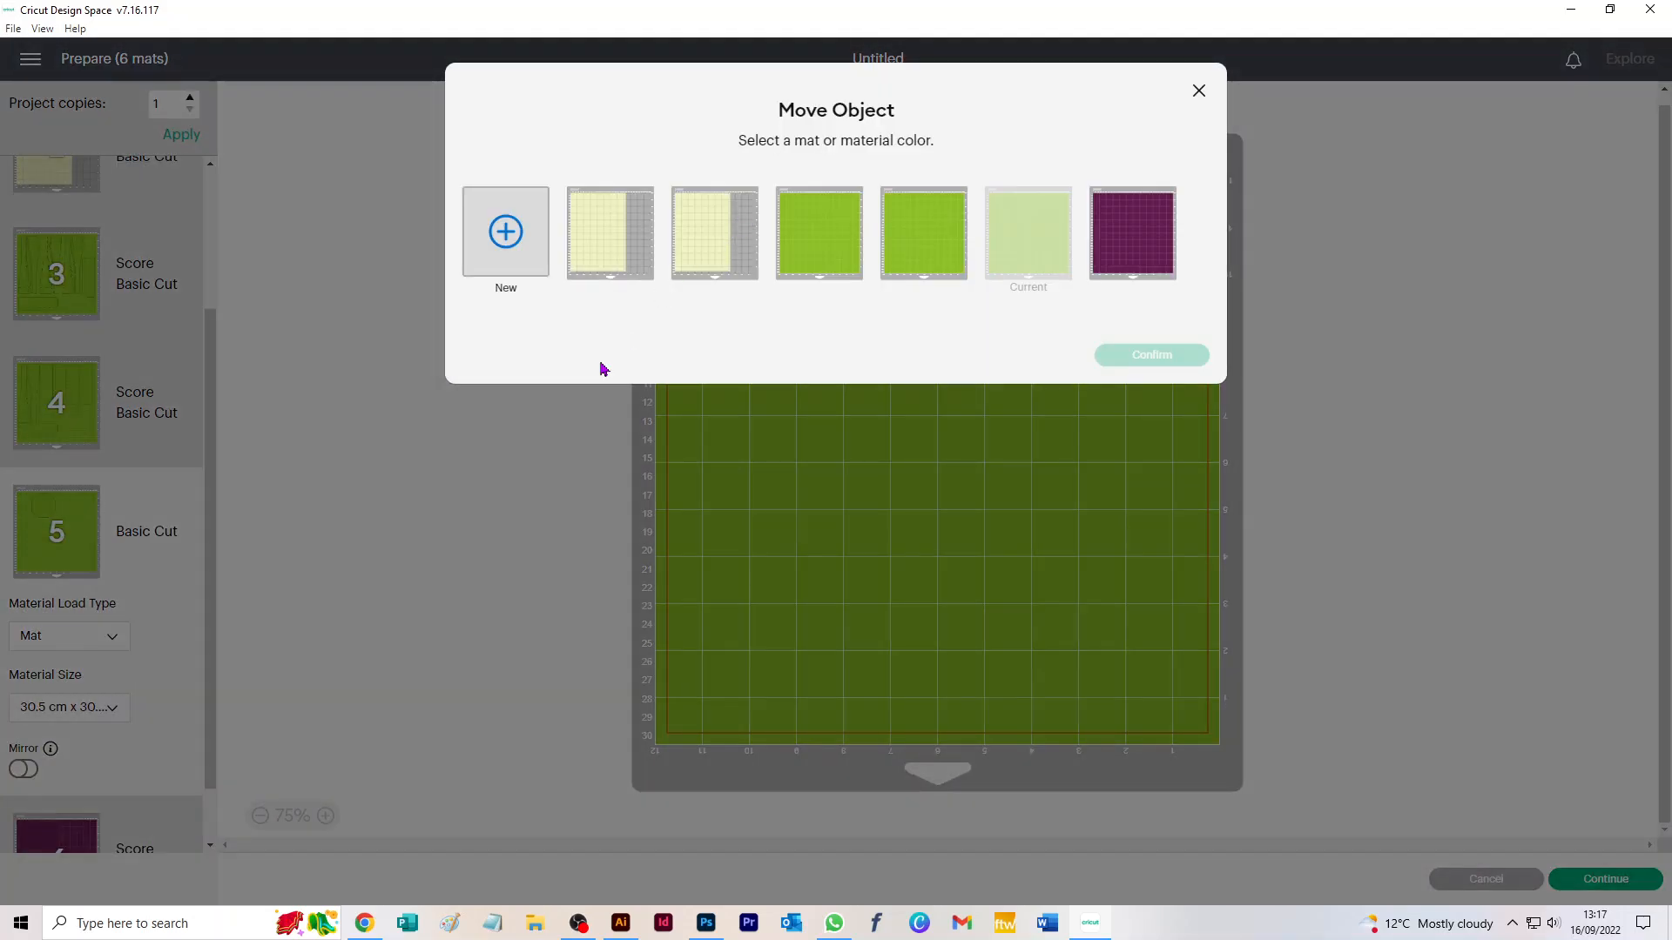
{"action": "left_click", "coordinate": [914, 239]}
{"action": "left_click", "coordinate": [1167, 358]}
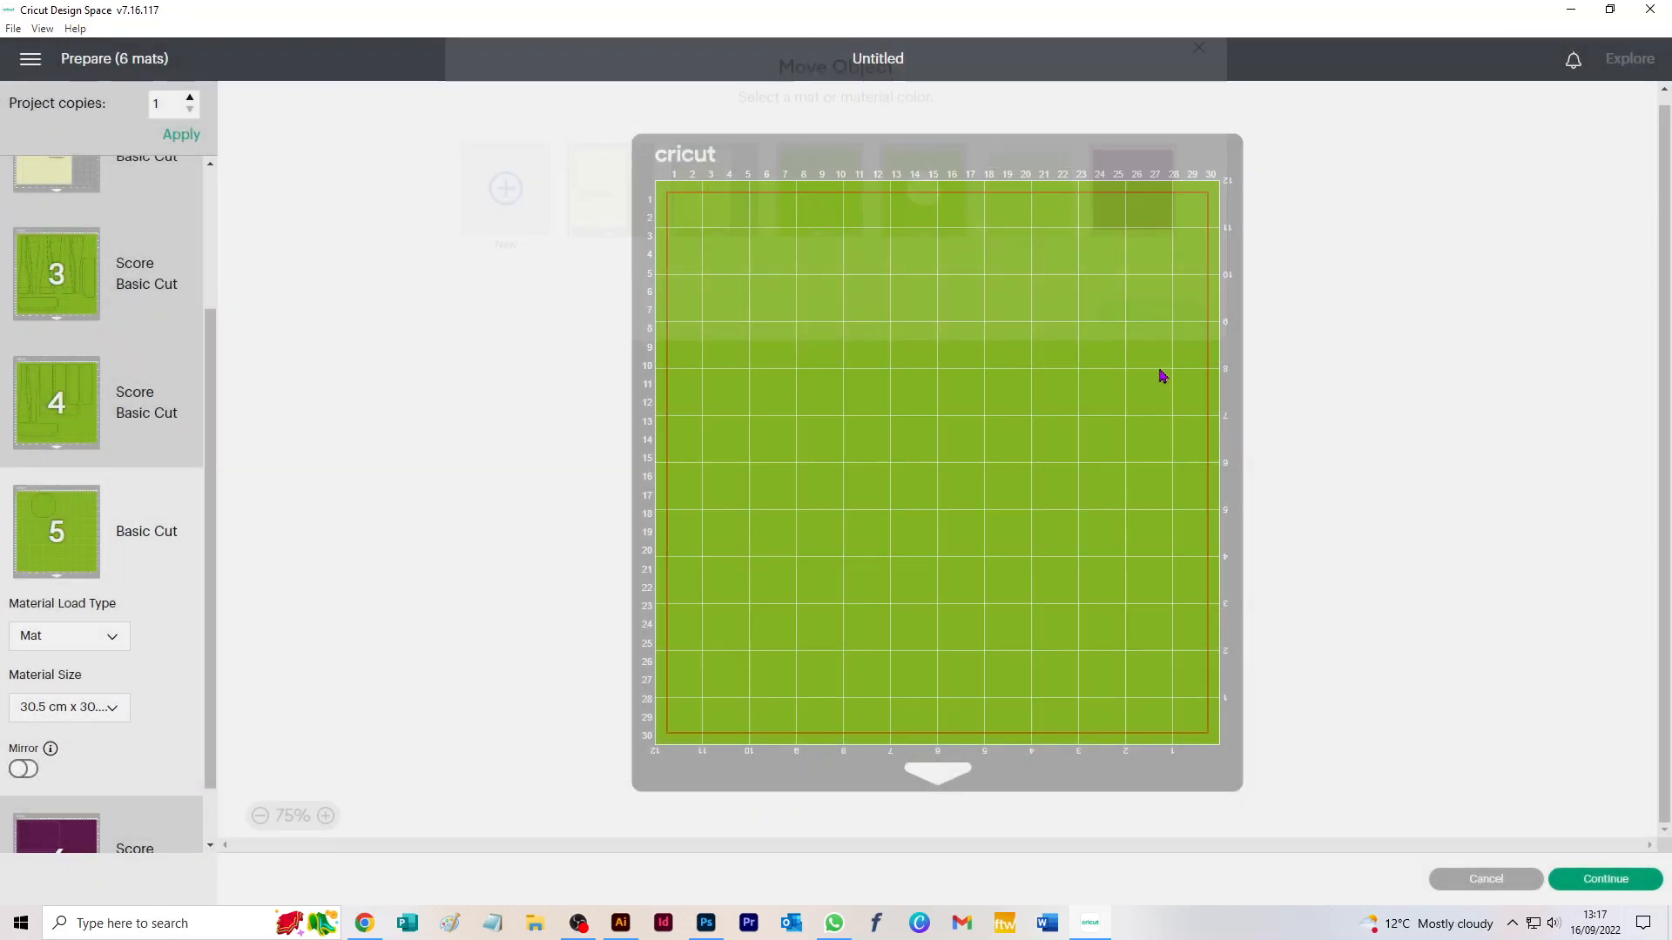
{"action": "left_click_drag", "start_coordinate": [862, 269], "coordinate": [1136, 665]}
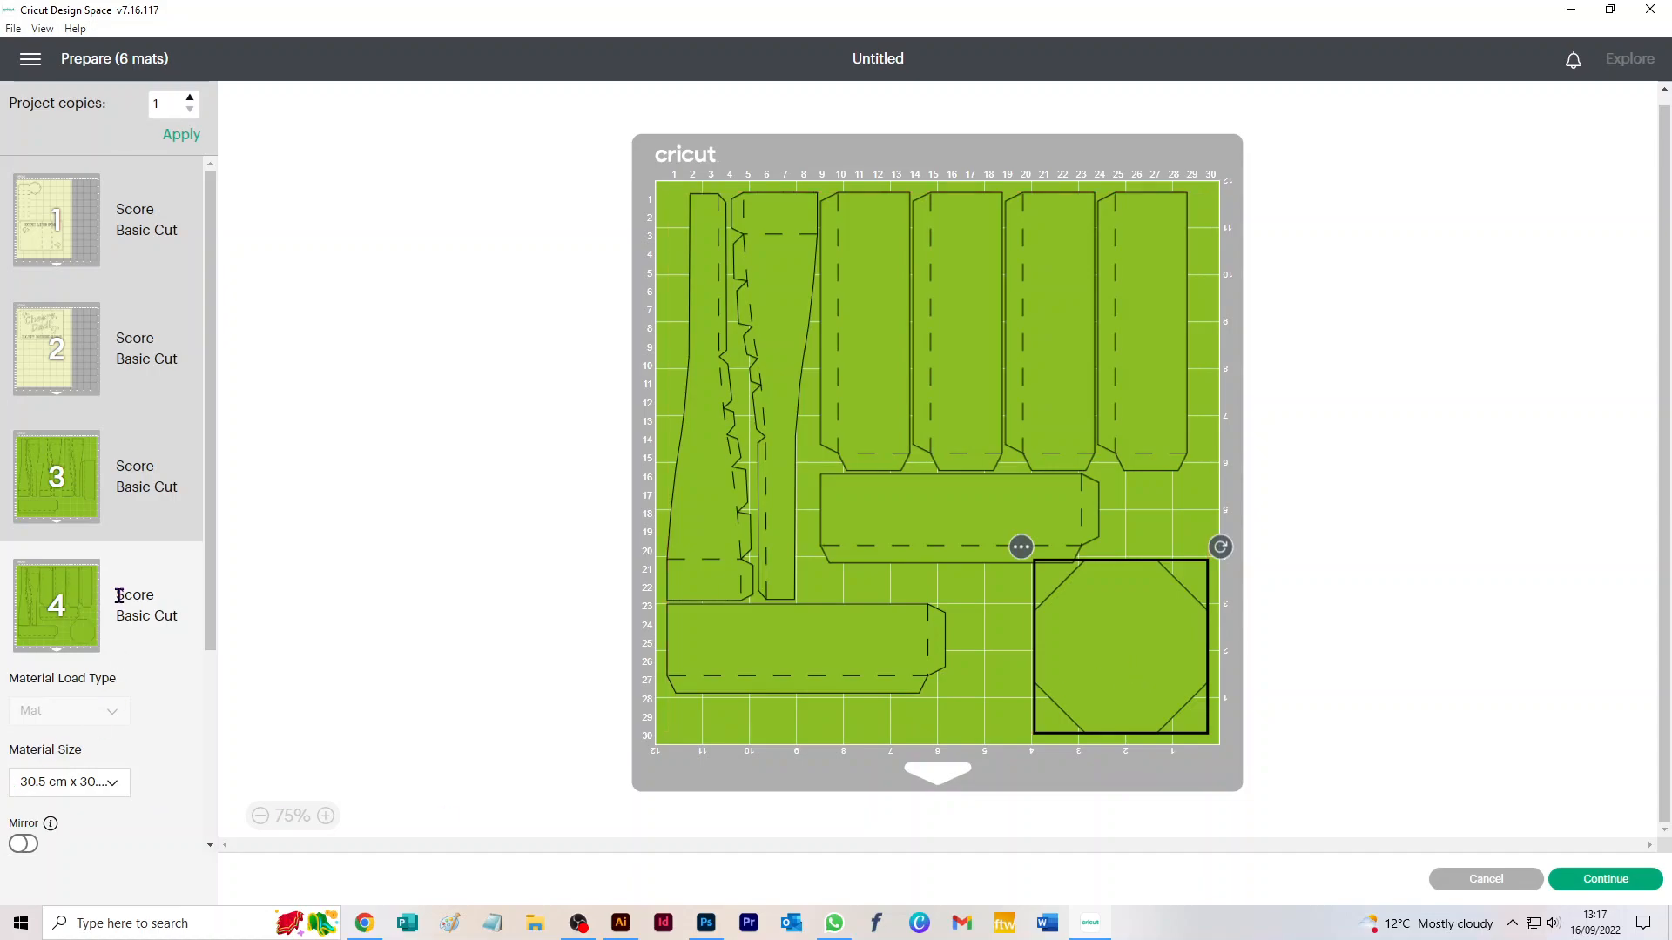
Step: Check the purple panels' layout on mat 6 and cancel the mat preparation to return to the canvas
{"action": "scroll", "coordinate": [162, 477], "scroll_direction": "down", "scroll_amount": 2}
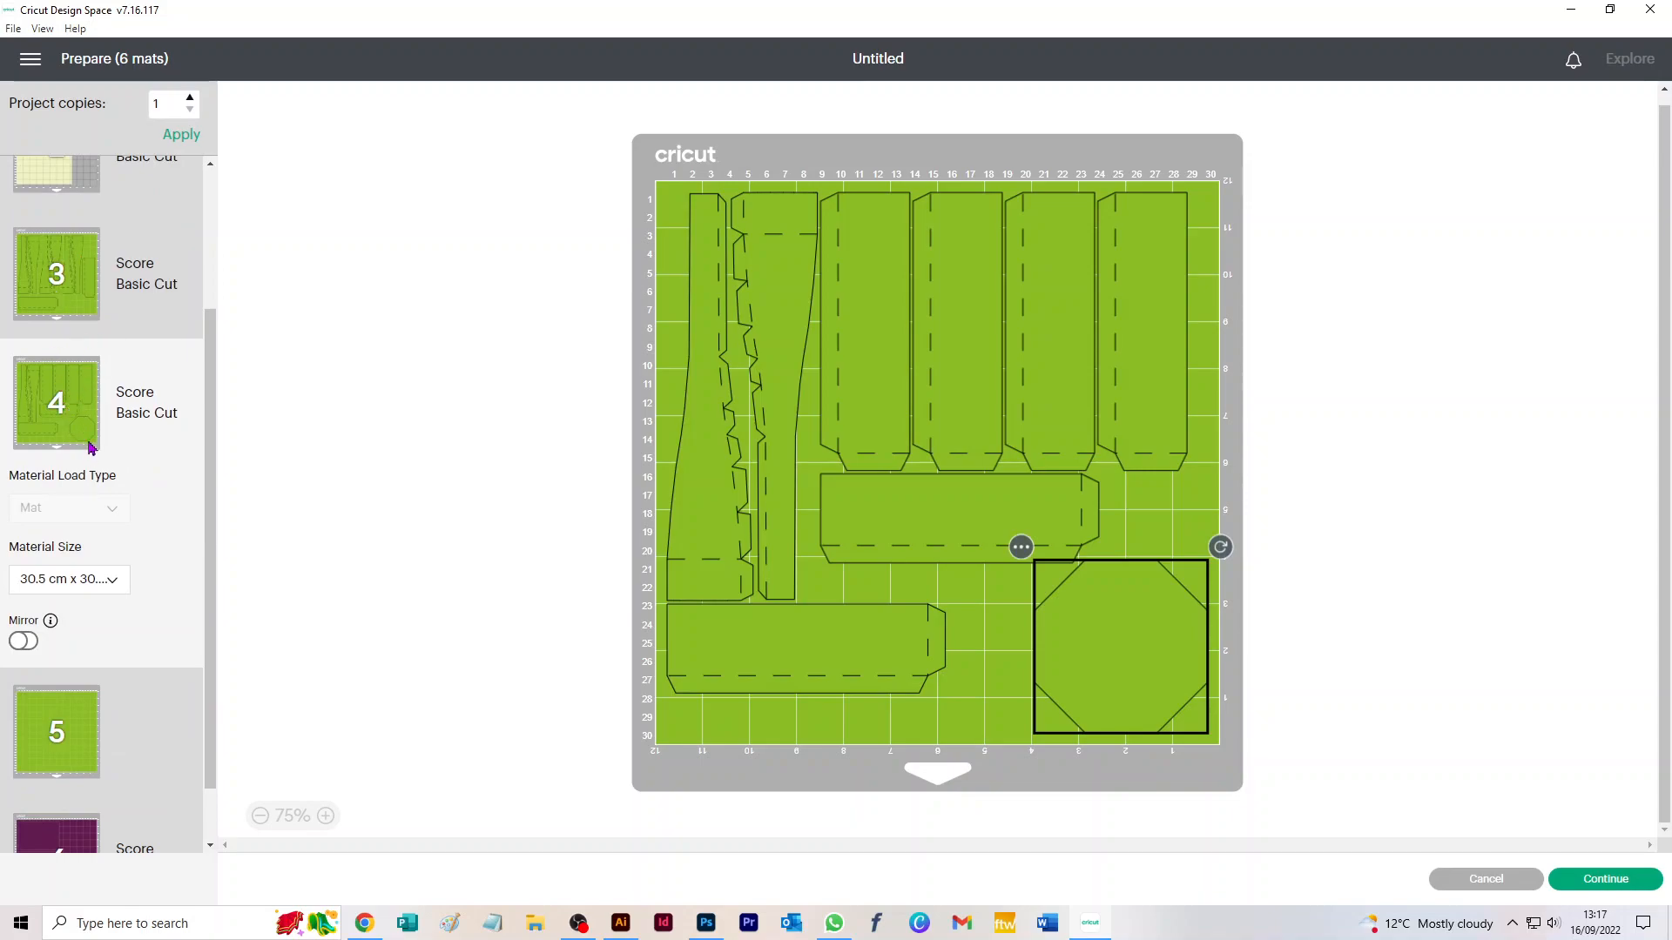
{"action": "scroll", "coordinate": [90, 436], "scroll_direction": "down", "scroll_amount": 1}
{"action": "left_click", "coordinate": [65, 796]}
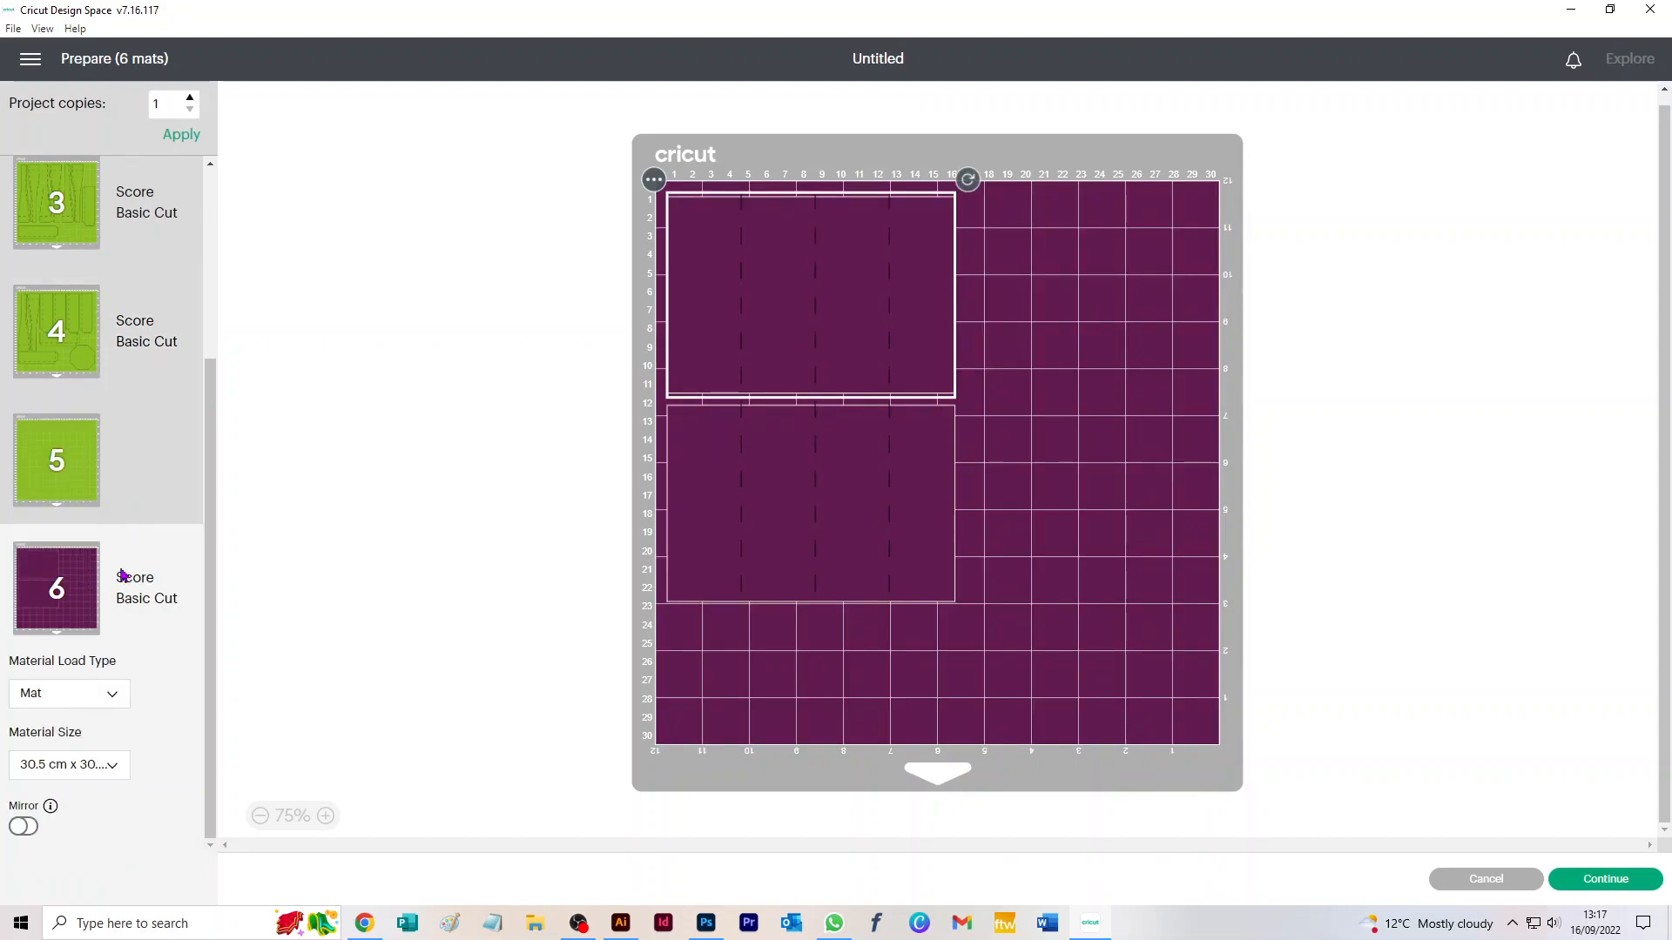
{"action": "scroll", "coordinate": [121, 575], "scroll_direction": "up", "scroll_amount": 2}
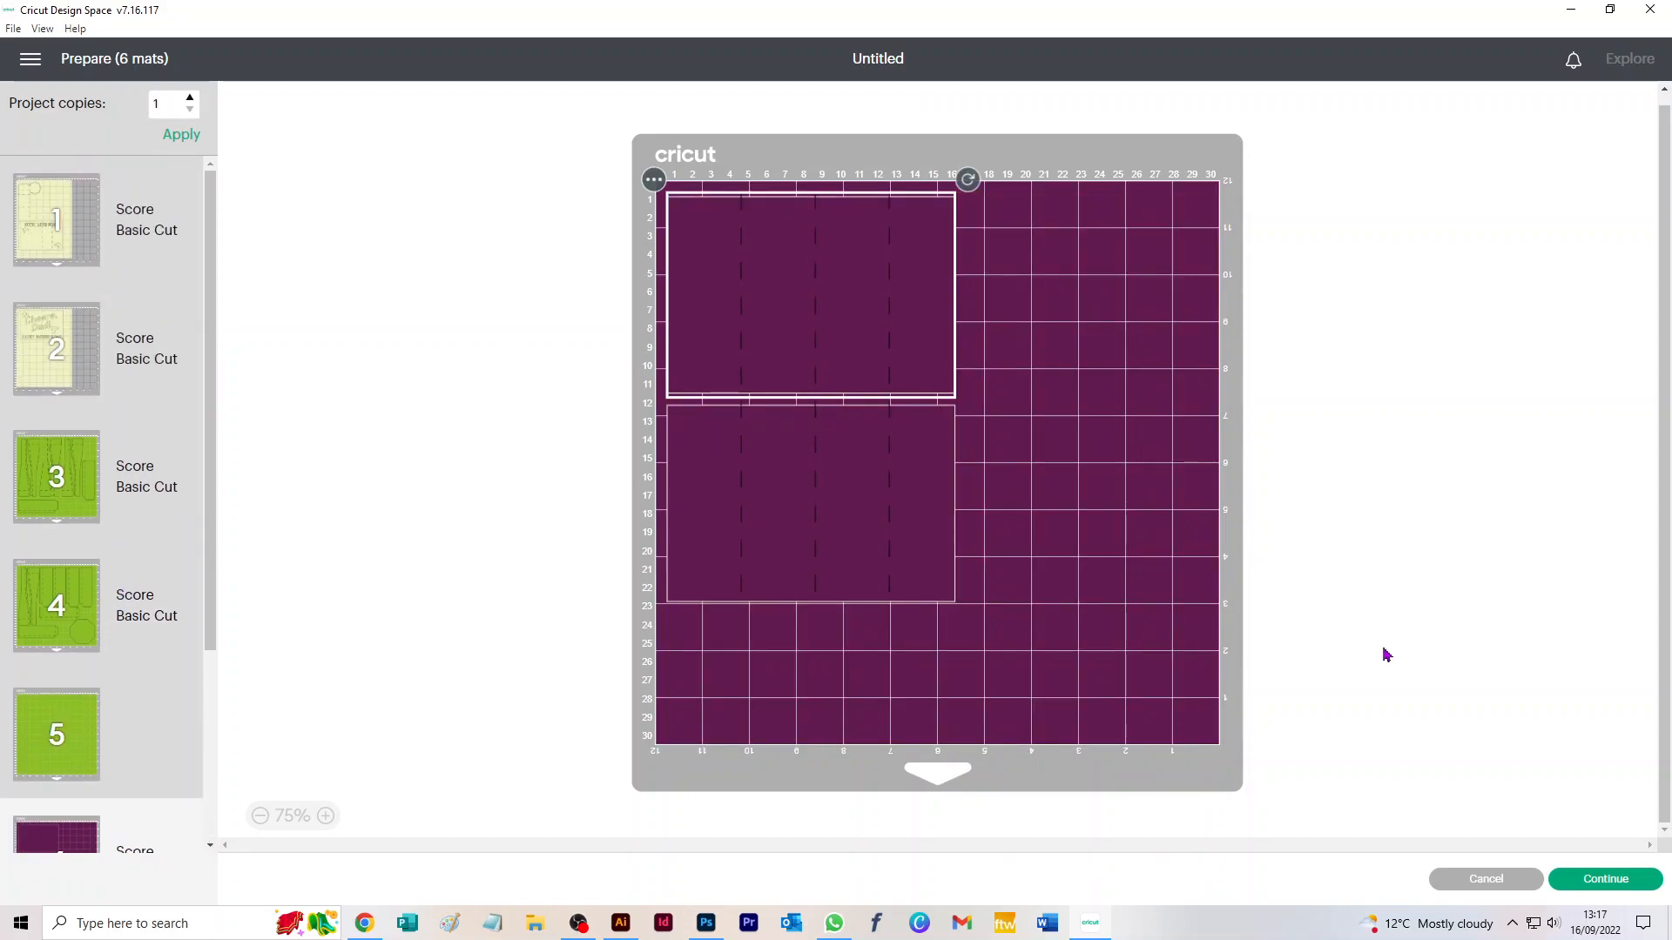
{"action": "left_click", "coordinate": [1487, 881]}
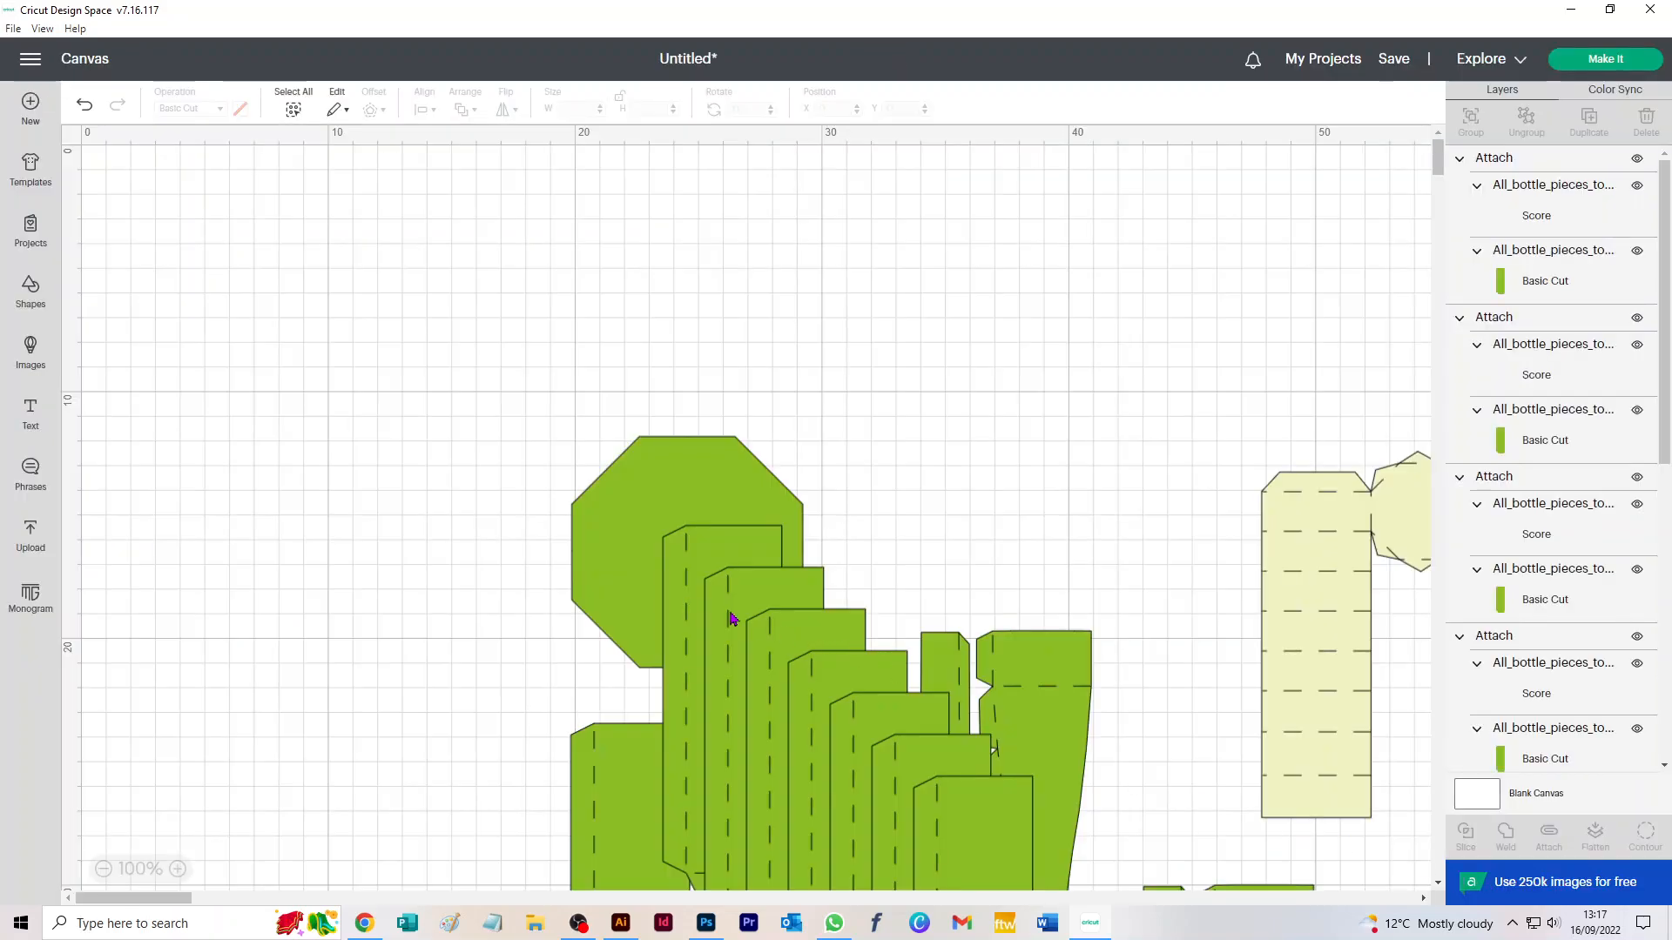
Step: Move one green rectangle and one nested tapered pair side by side onto the empty area of the canvas left of the other pieces
{"action": "scroll", "coordinate": [794, 595], "scroll_direction": "down", "scroll_amount": 5}
{"action": "left_click_drag", "start_coordinate": [583, 583], "coordinate": [262, 580]}
{"action": "left_click_drag", "start_coordinate": [1282, 652], "coordinate": [524, 512]}
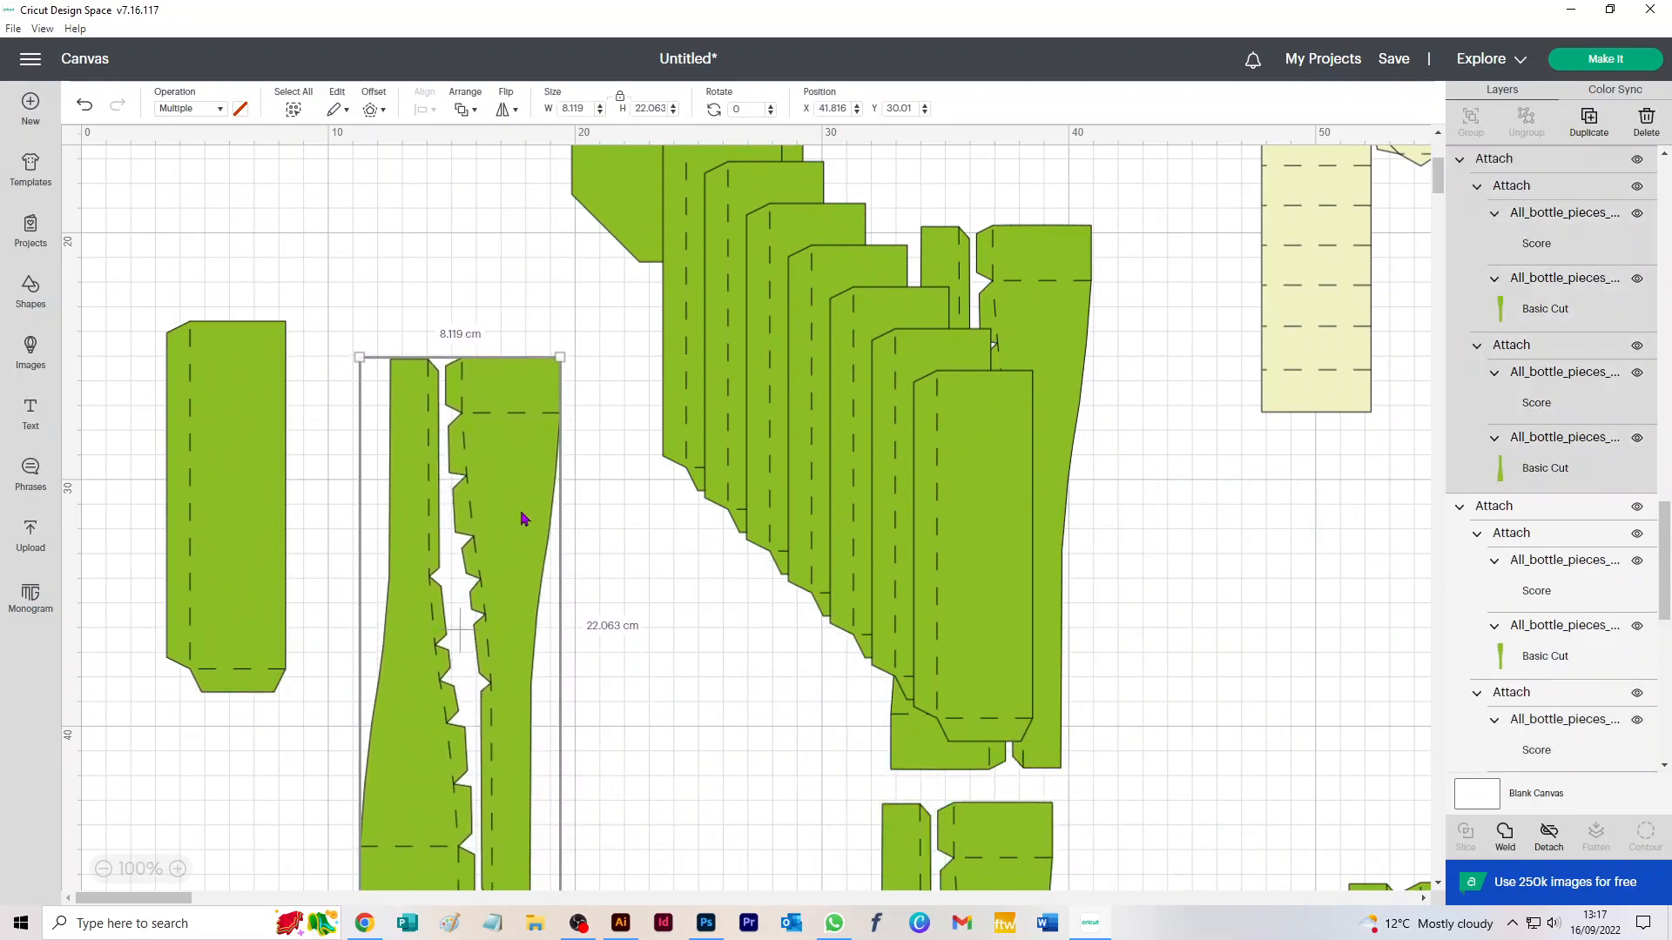